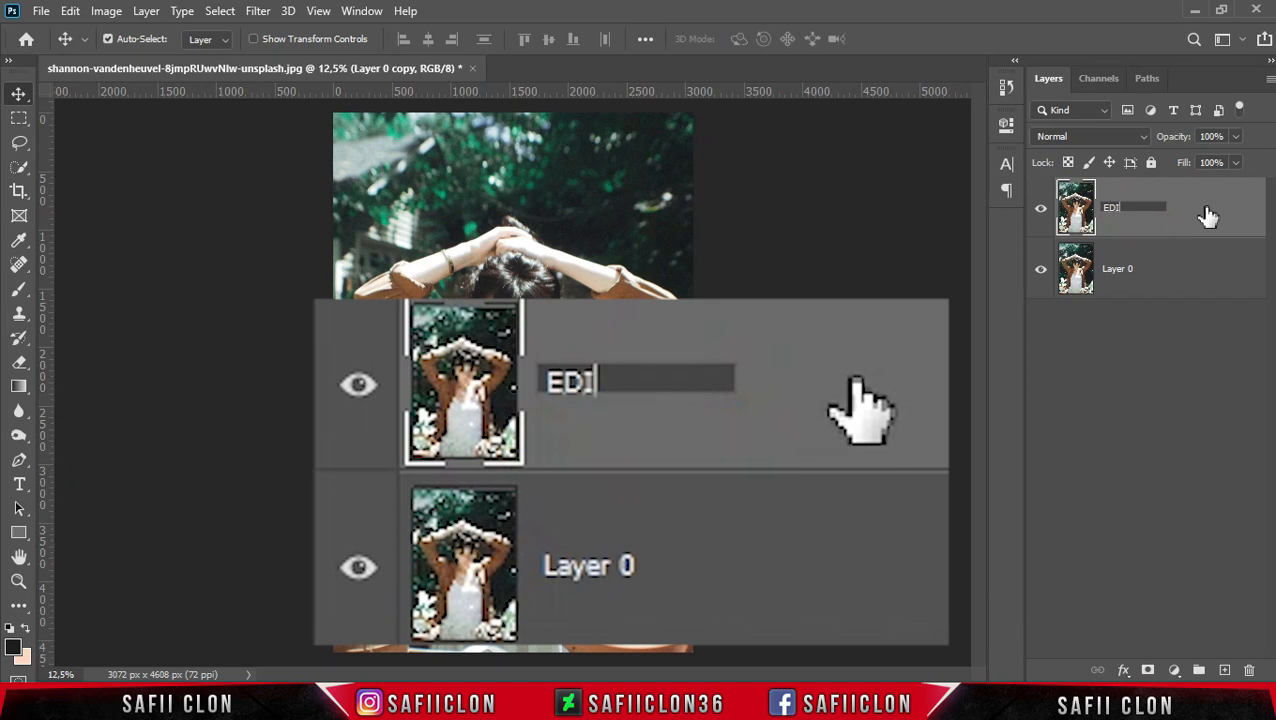
# - Rename the top layer EDIT and the bottom layer ORIGINAL
pyautogui.click(1207, 215)
pyautogui.click(1115, 272)
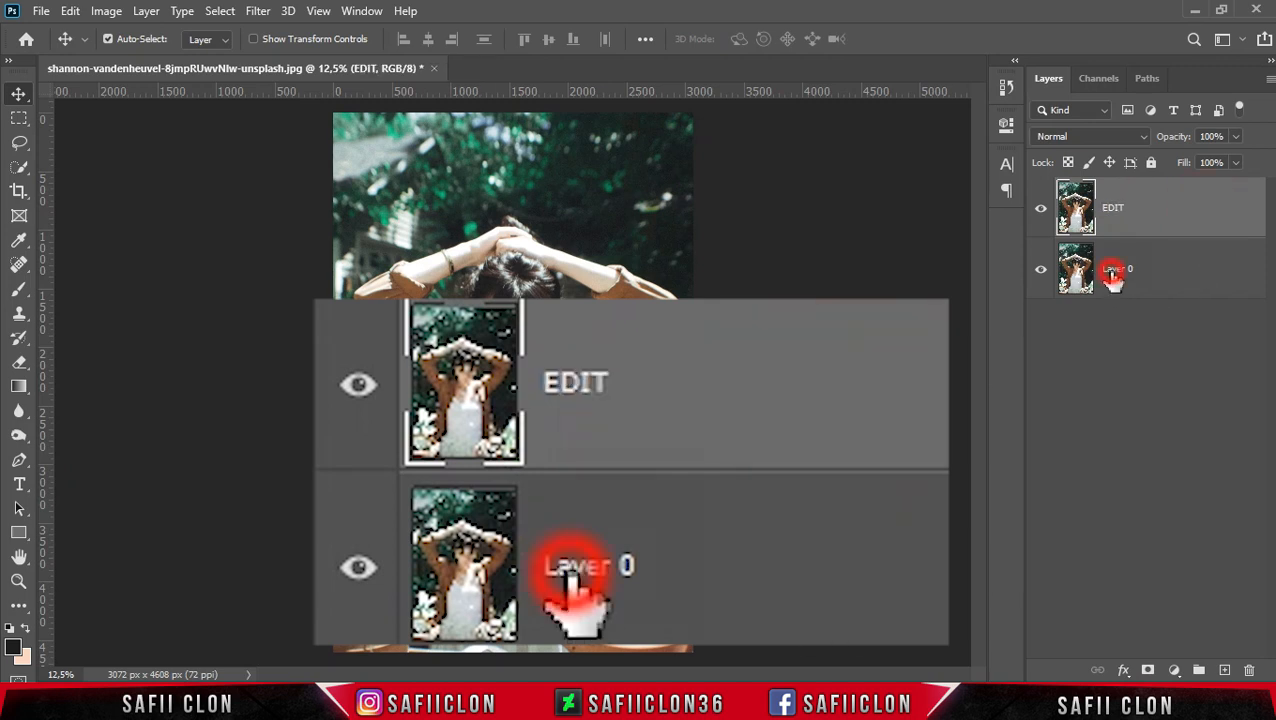
pyautogui.doubleClick(1118, 272)
pyautogui.write('ORIGINAL')
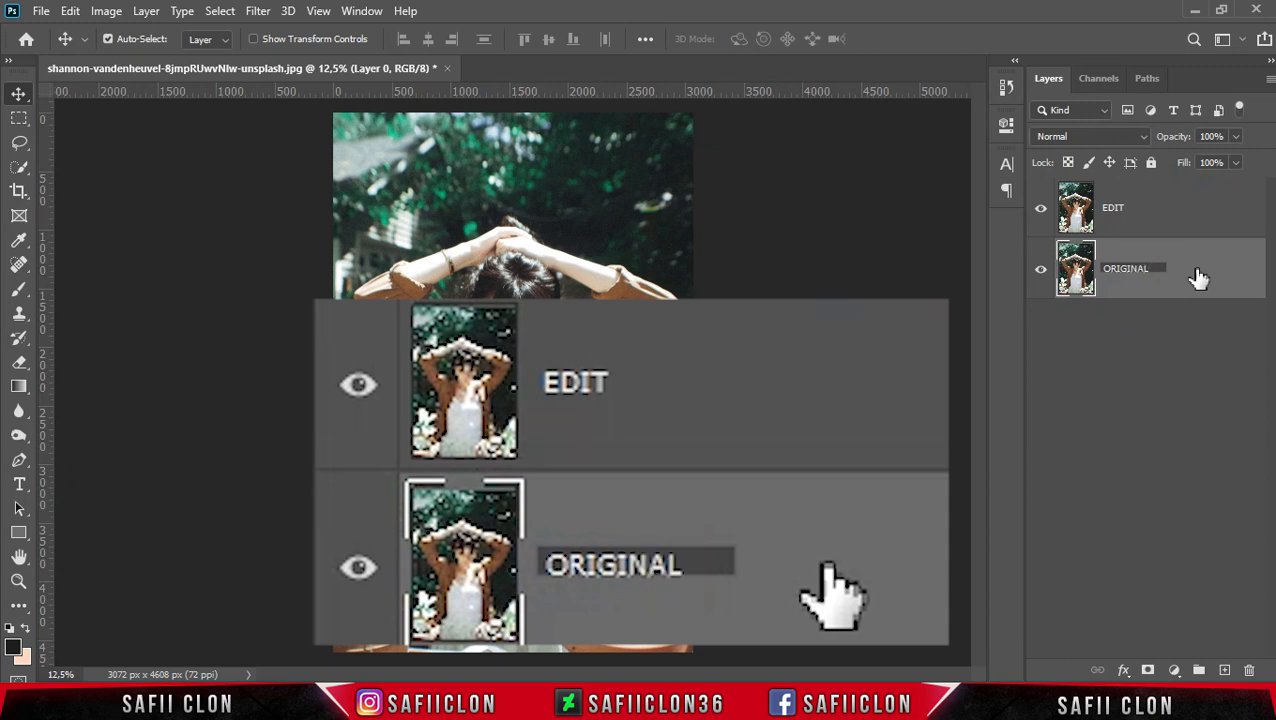
pyautogui.click(1199, 278)
# - Hide the ORIGINAL layer and make the EDIT layer active
pyautogui.click(1040, 272)
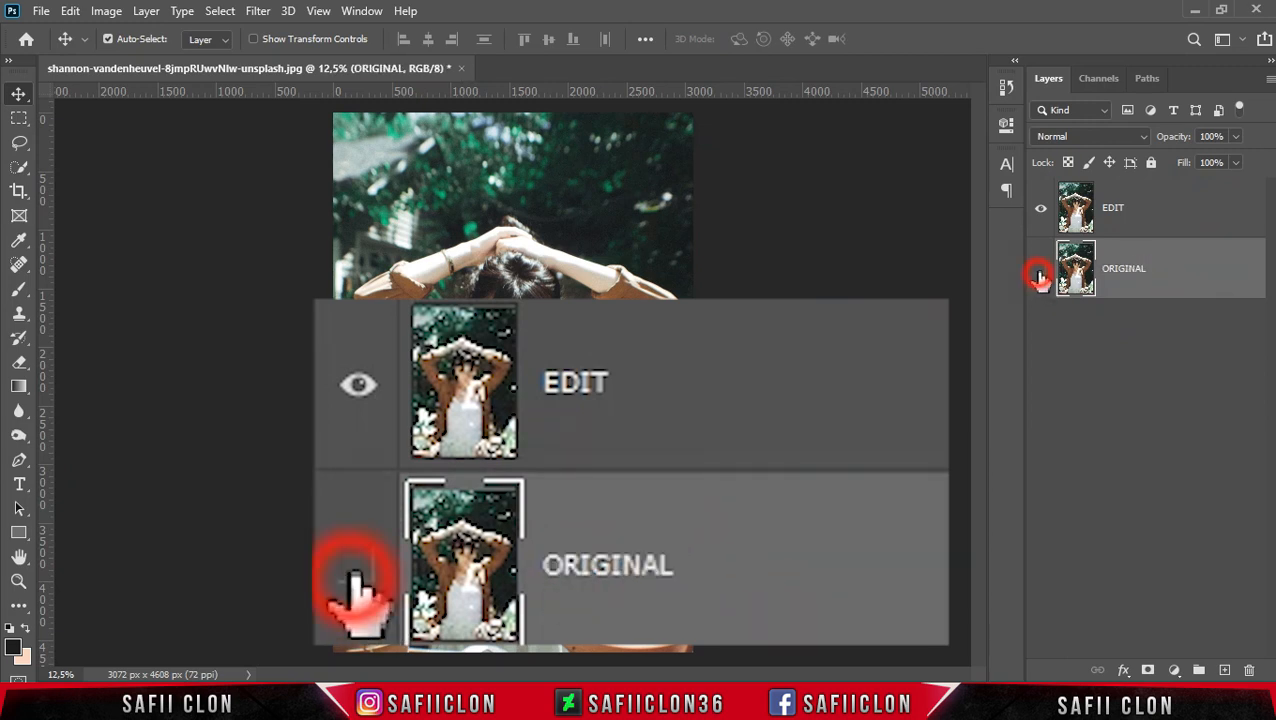
pyautogui.click(1172, 213)
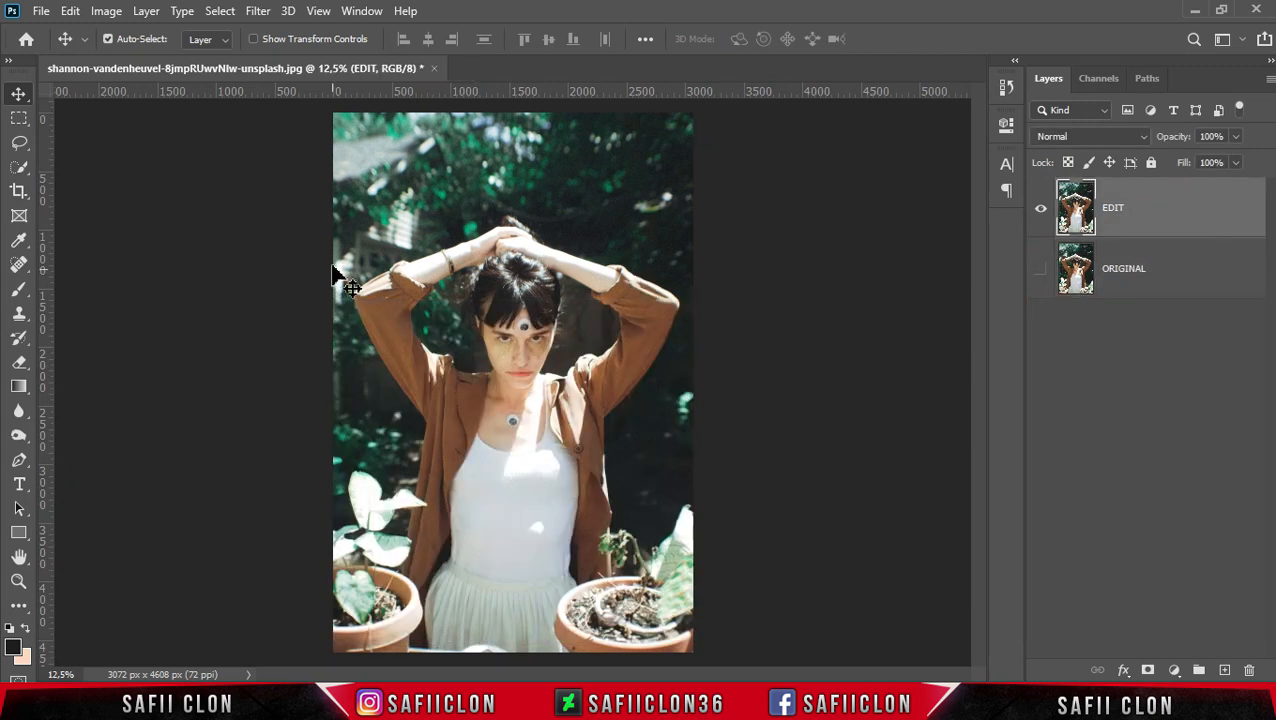
# - Remove the eye sticker from the forehead with the Spot Healing Brush
pyautogui.click(23, 266)
pyautogui.click(100, 267)
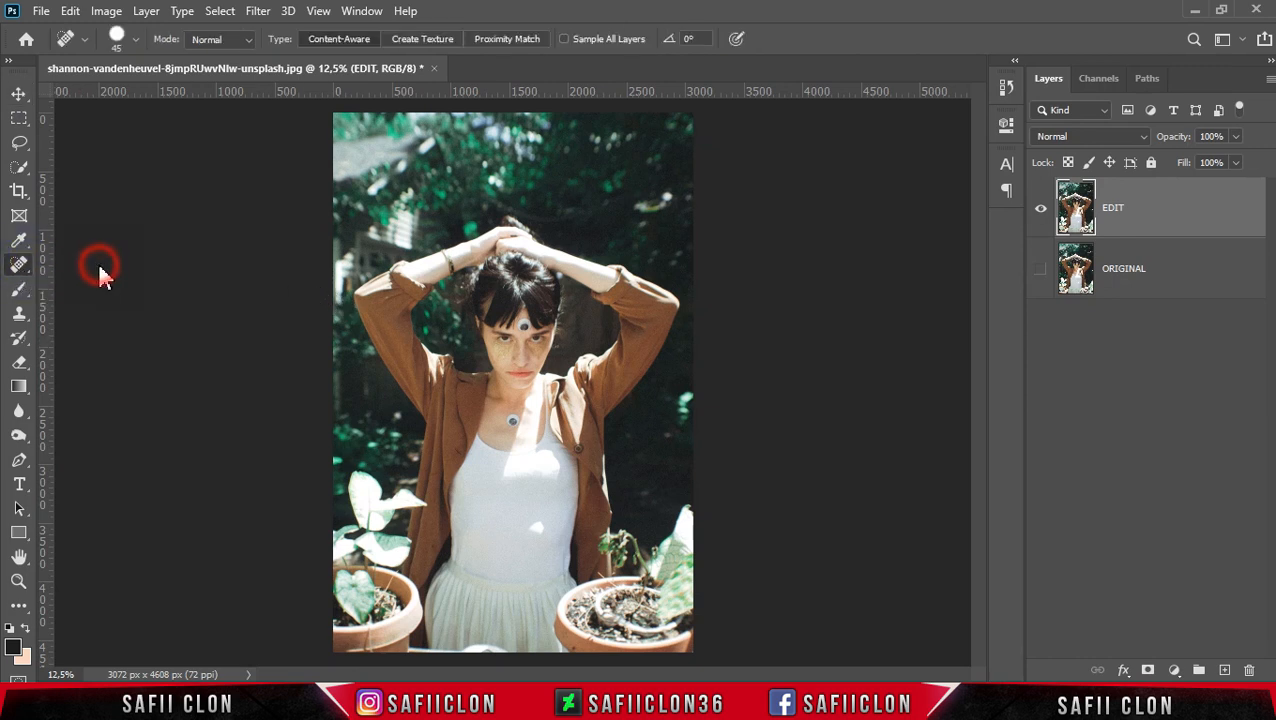
pyautogui.click(137, 40)
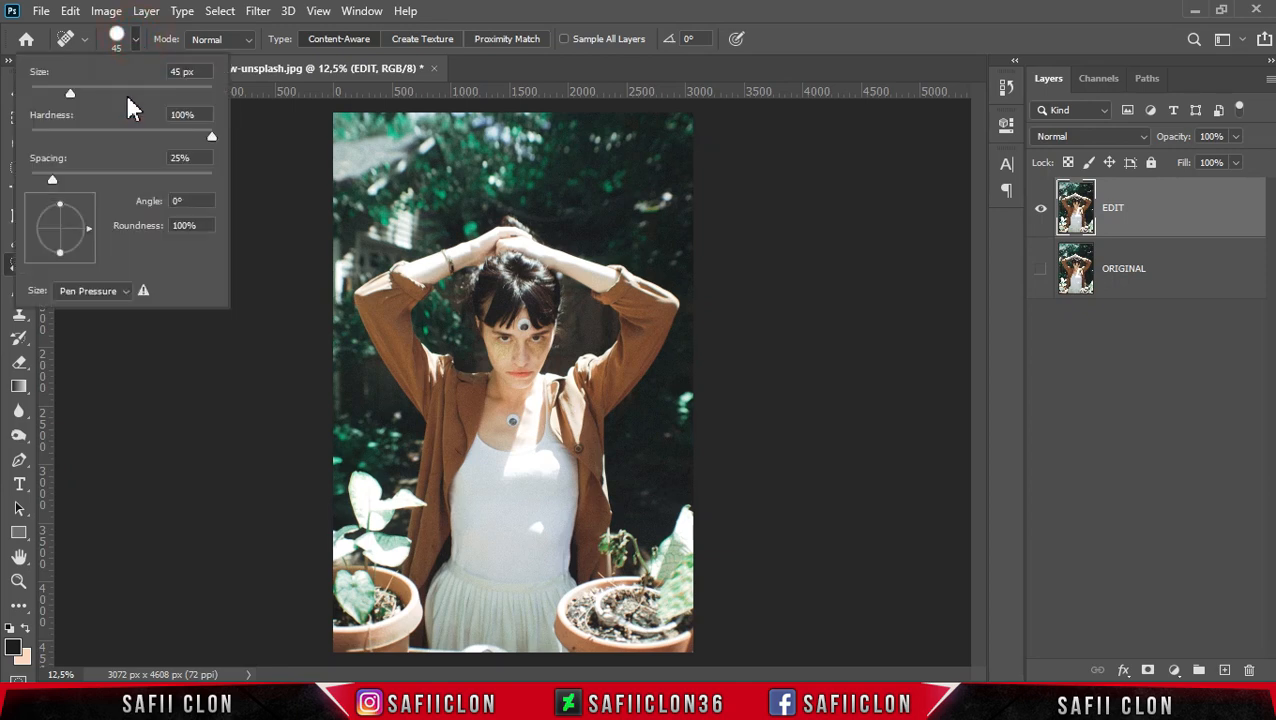
pyautogui.click(136, 40)
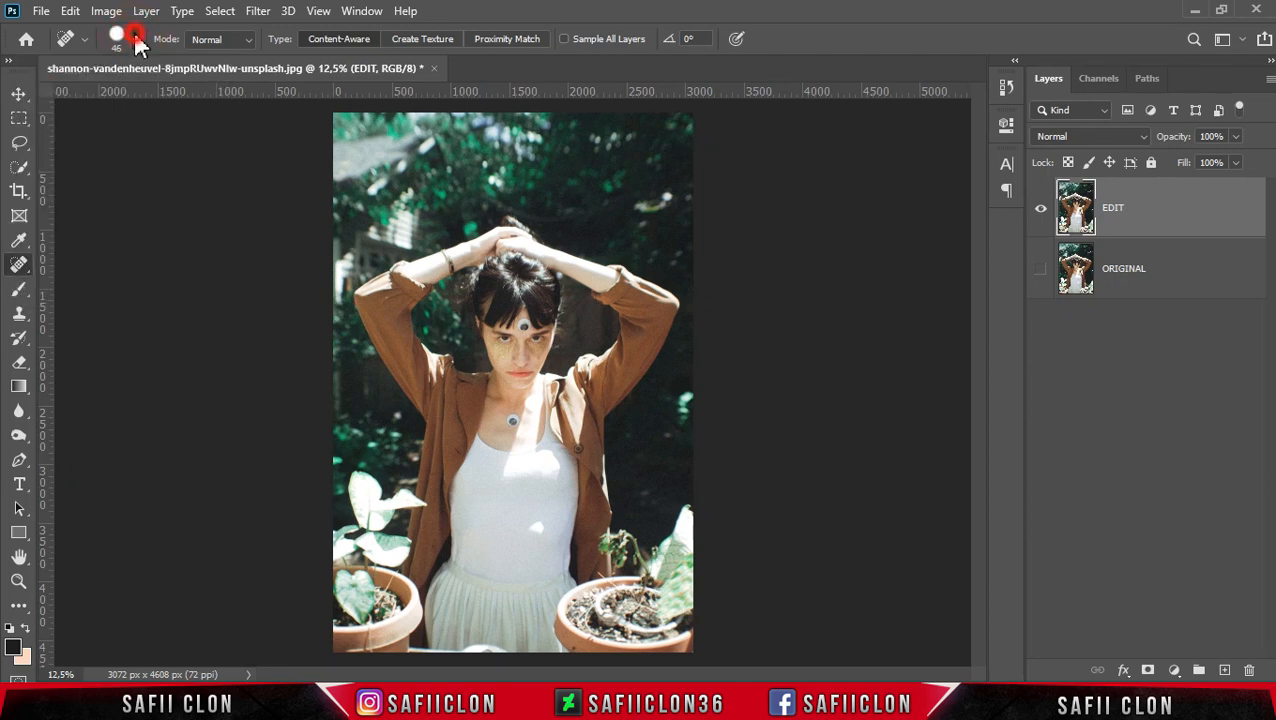
pyautogui.hotkey('ctrl', '+')
pyautogui.hotkey('ctrl', '+')
pyautogui.hotkey('ctrl', '+')
pyautogui.hotkey('ctrl', '+')
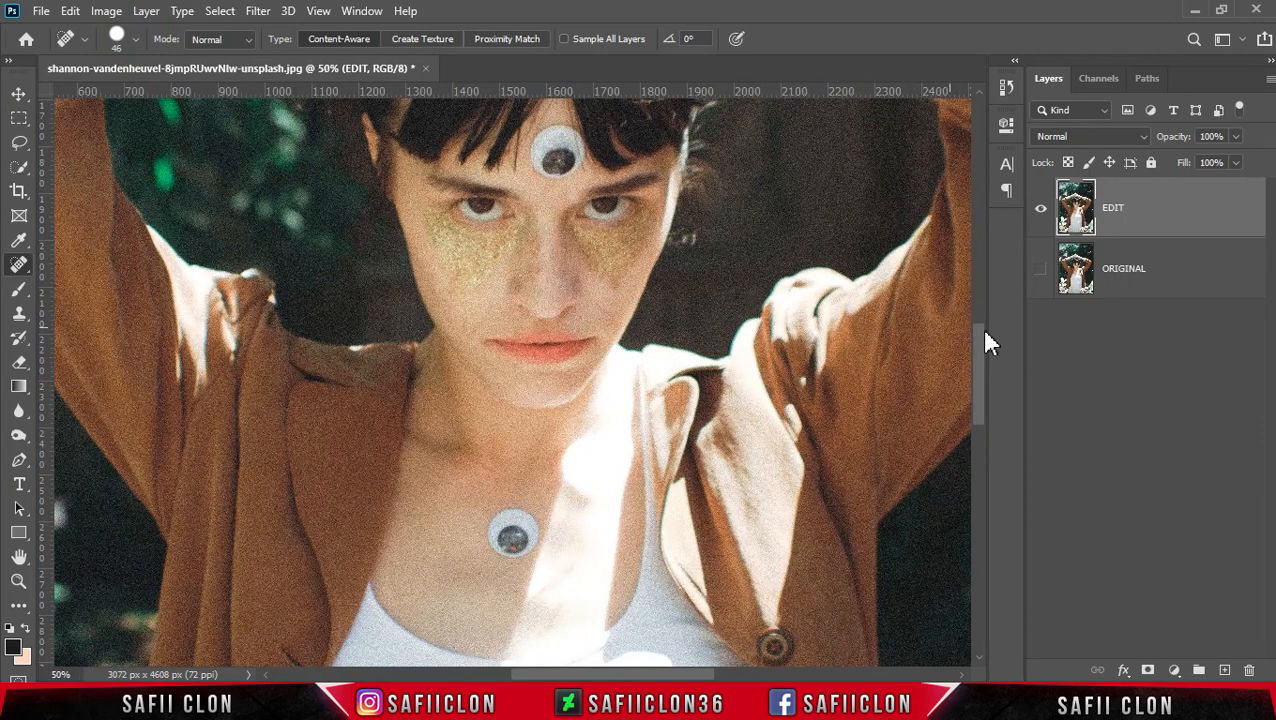
pyautogui.moveTo(980, 372); pyautogui.dragTo(951, 326)
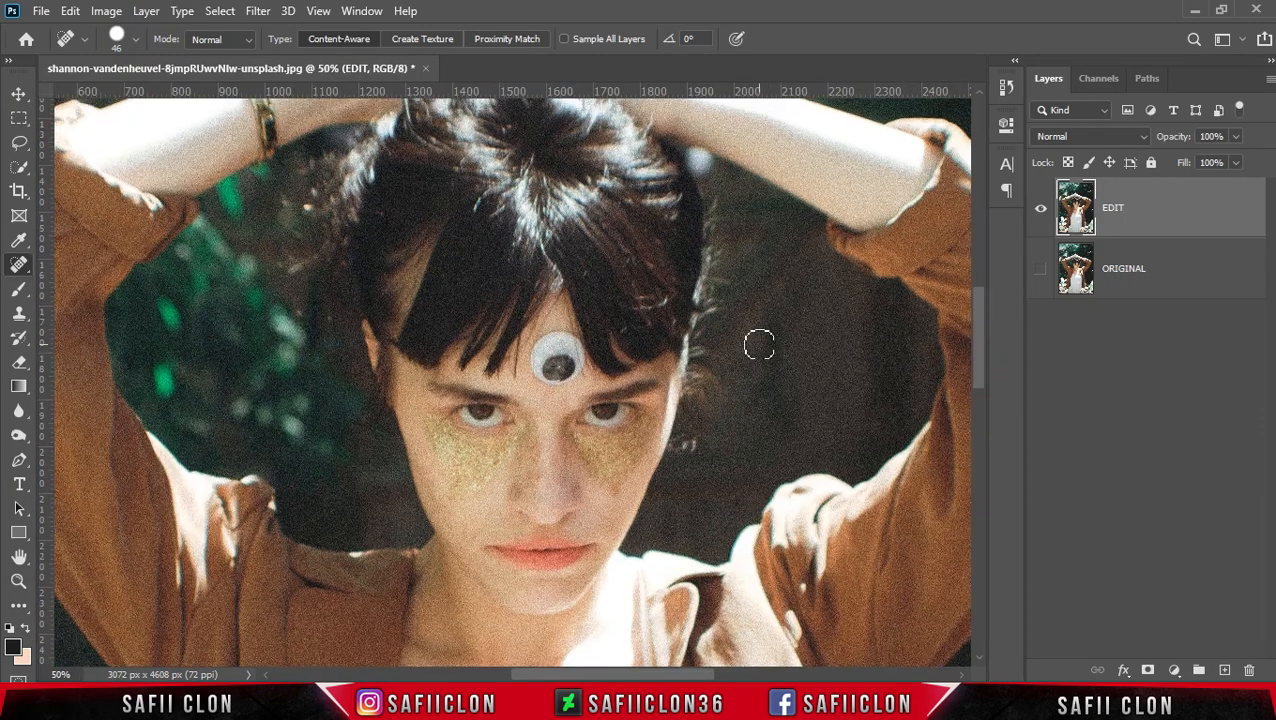
pyautogui.hotkey('ctrl', '+')
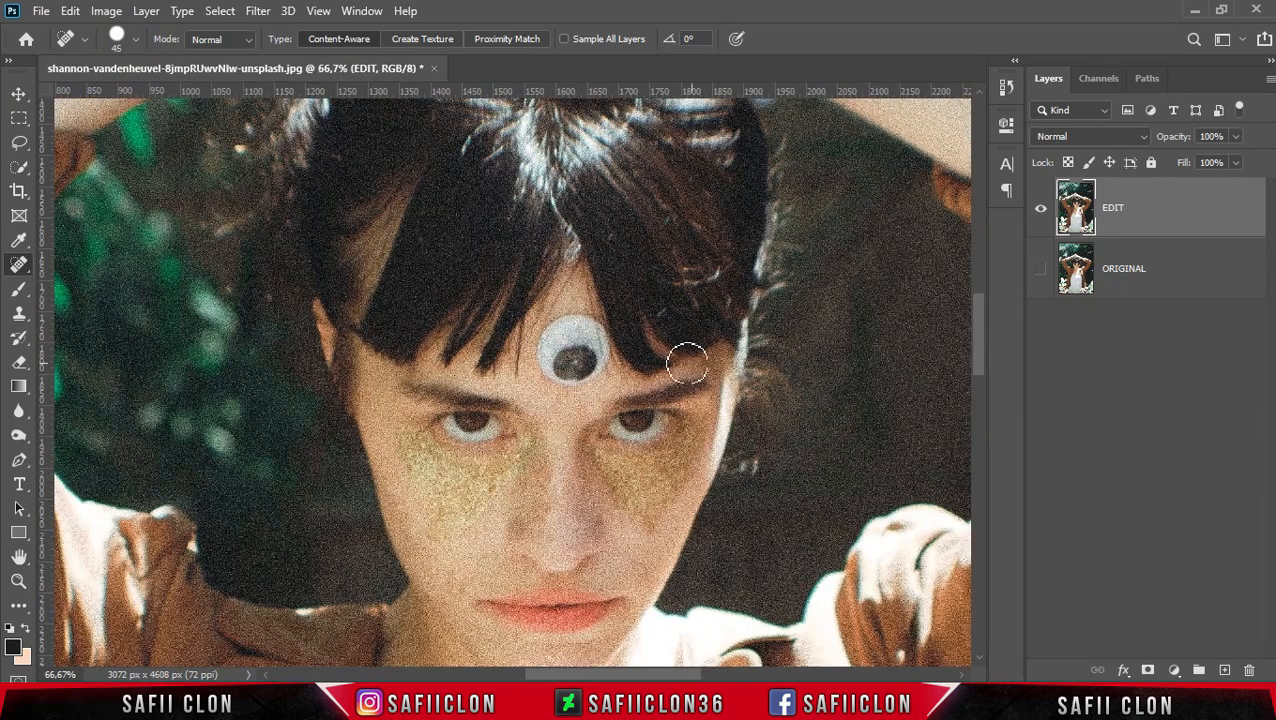
pyautogui.click(551, 375)
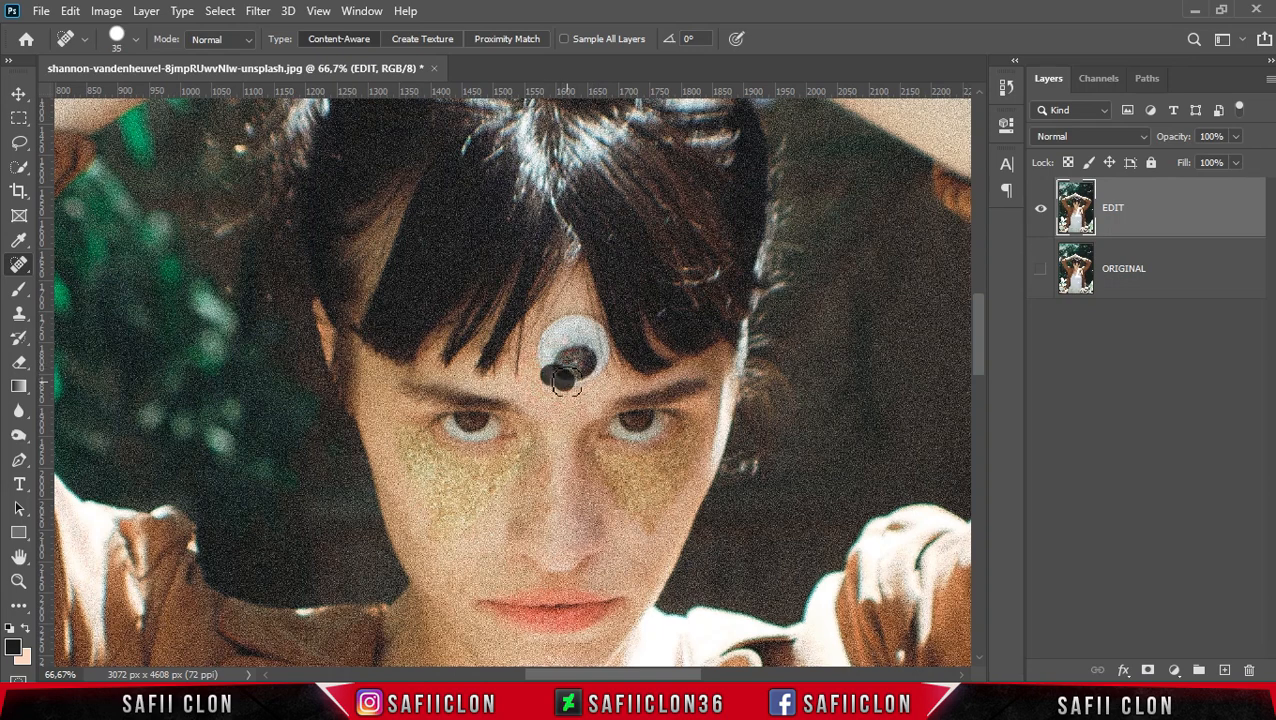
pyautogui.moveTo(549, 371)
pyautogui.mouseDown()
pyautogui.moveTo(549, 346)
pyautogui.moveTo(577, 371)
pyautogui.moveTo(562, 381)
pyautogui.moveTo(548, 332)
pyautogui.moveTo(599, 388)
pyautogui.mouseUp()
pyautogui.click(543, 350)
pyautogui.moveTo(589, 376)
pyautogui.mouseDown()
pyautogui.moveTo(560, 328)
pyautogui.moveTo(582, 359)
pyautogui.mouseUp()
pyautogui.click(597, 357)
pyautogui.press(']')
pyautogui.moveTo(566, 336)
pyautogui.mouseDown()
pyautogui.moveTo(582, 326)
pyautogui.moveTo(590, 337)
pyautogui.mouseUp()
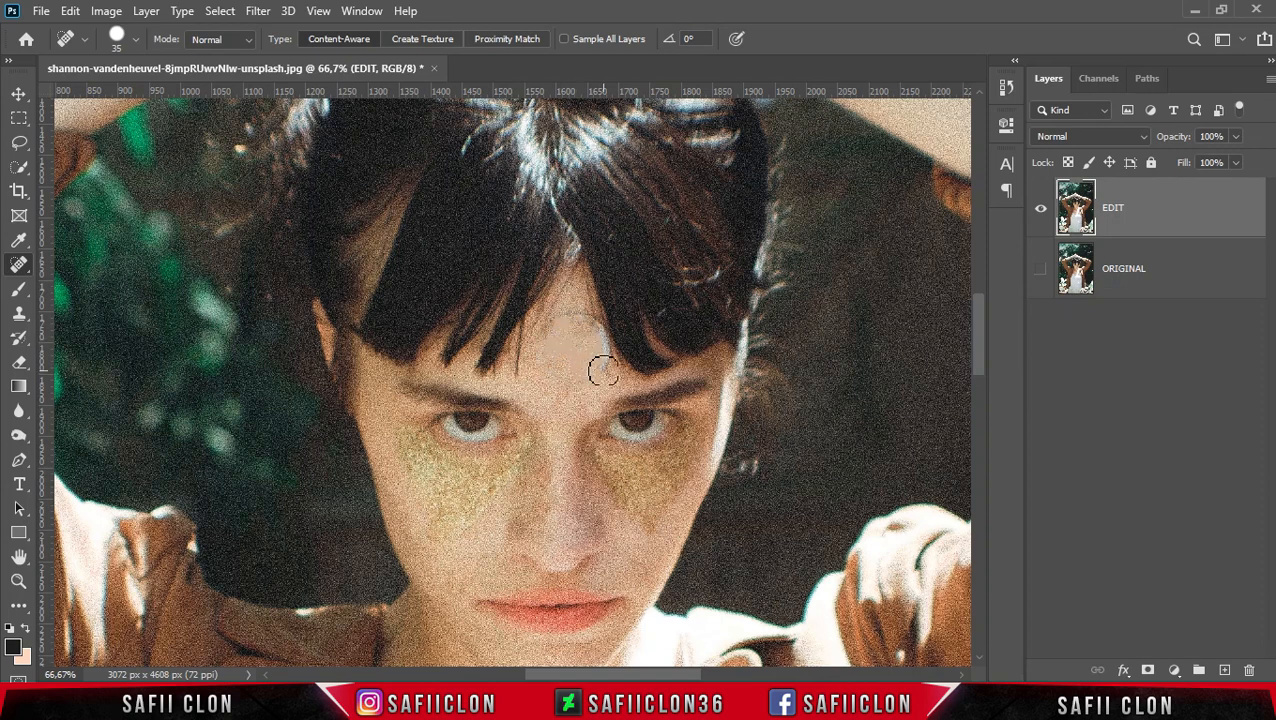
pyautogui.moveTo(586, 320); pyautogui.dragTo(569, 318)
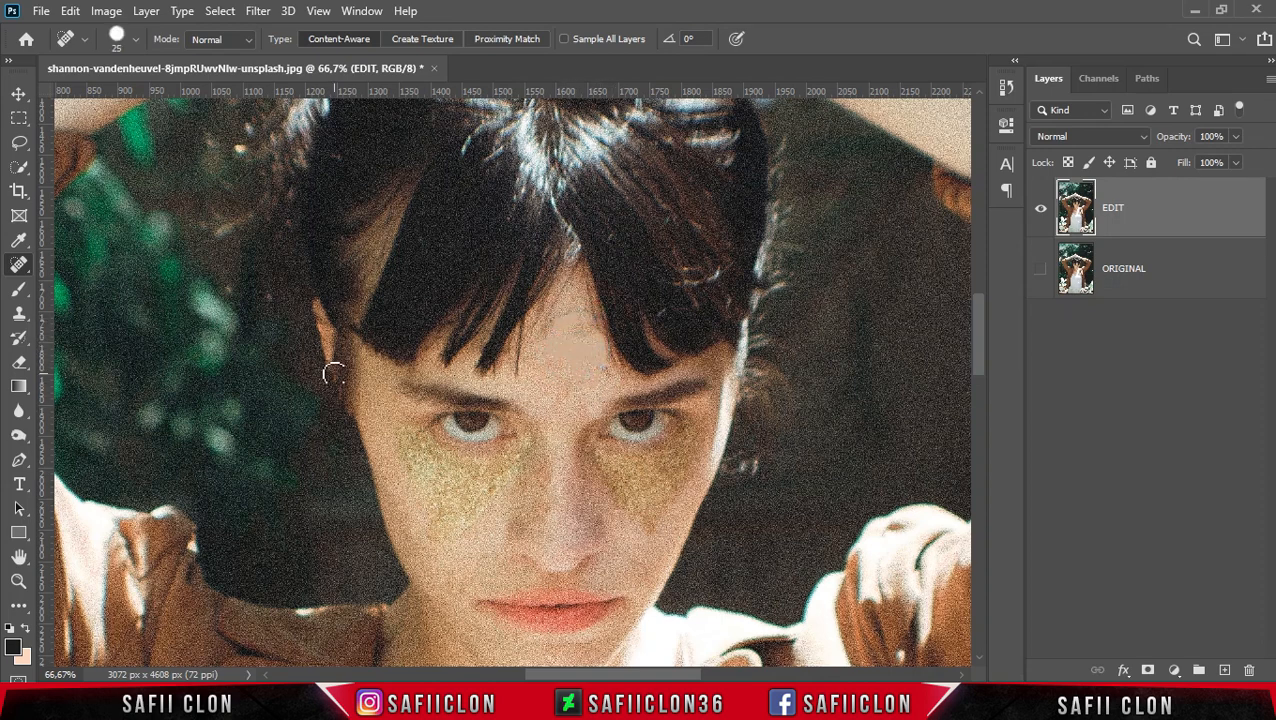
# - Switch to the Clone Stamp tool with a 25 px Soft Round brush
pyautogui.rightClick(20, 318)
pyautogui.click(90, 310)
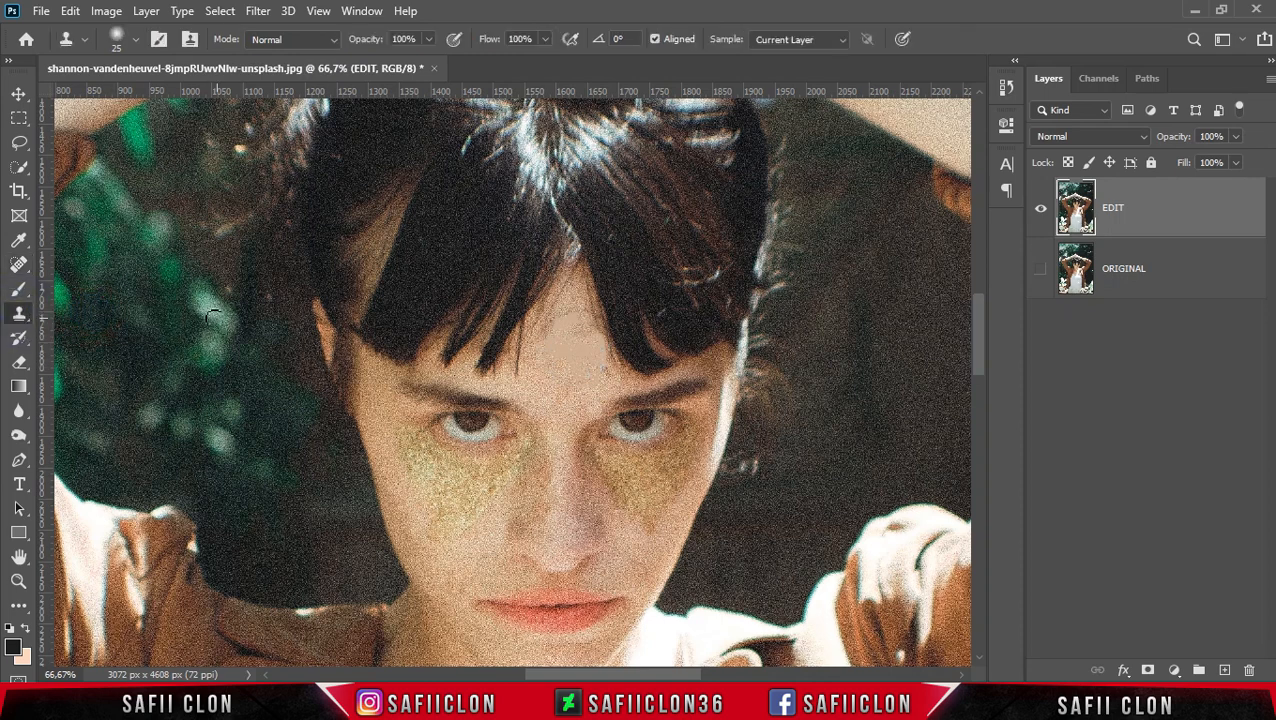
pyautogui.click(137, 39)
pyautogui.click(141, 255)
pyautogui.moveTo(119, 95); pyautogui.dragTo(121, 95)
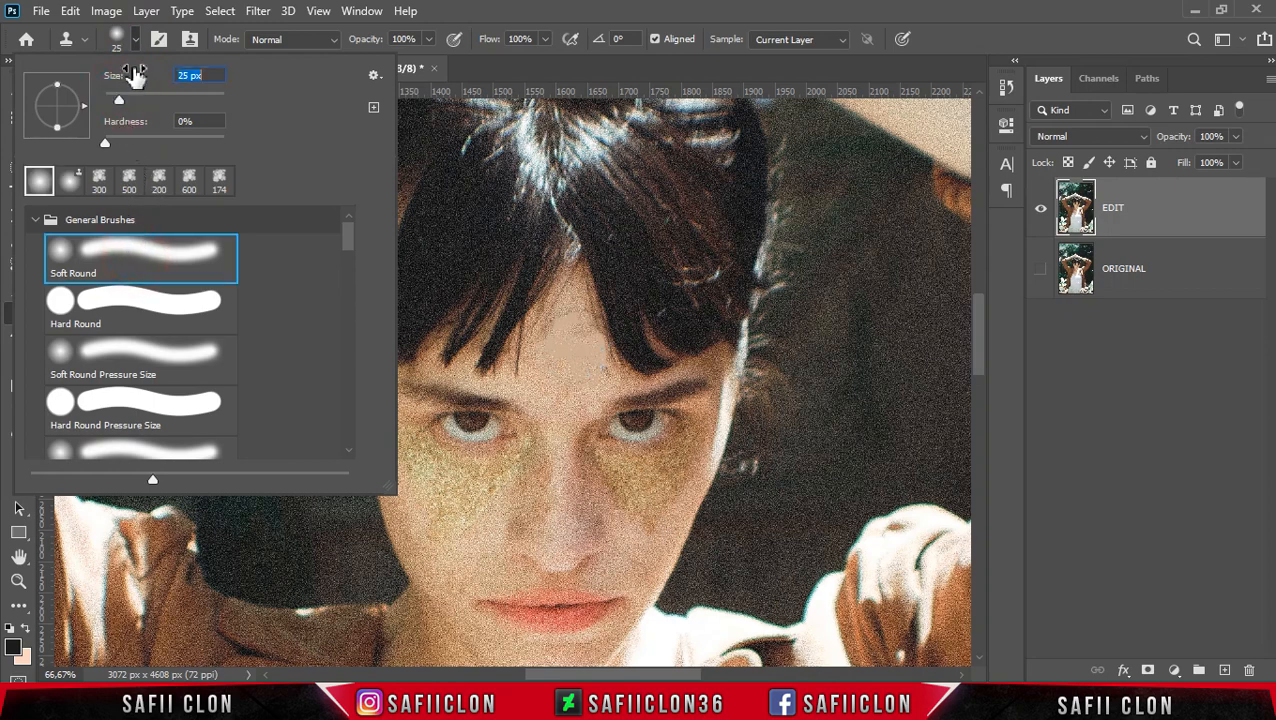
pyautogui.click(137, 40)
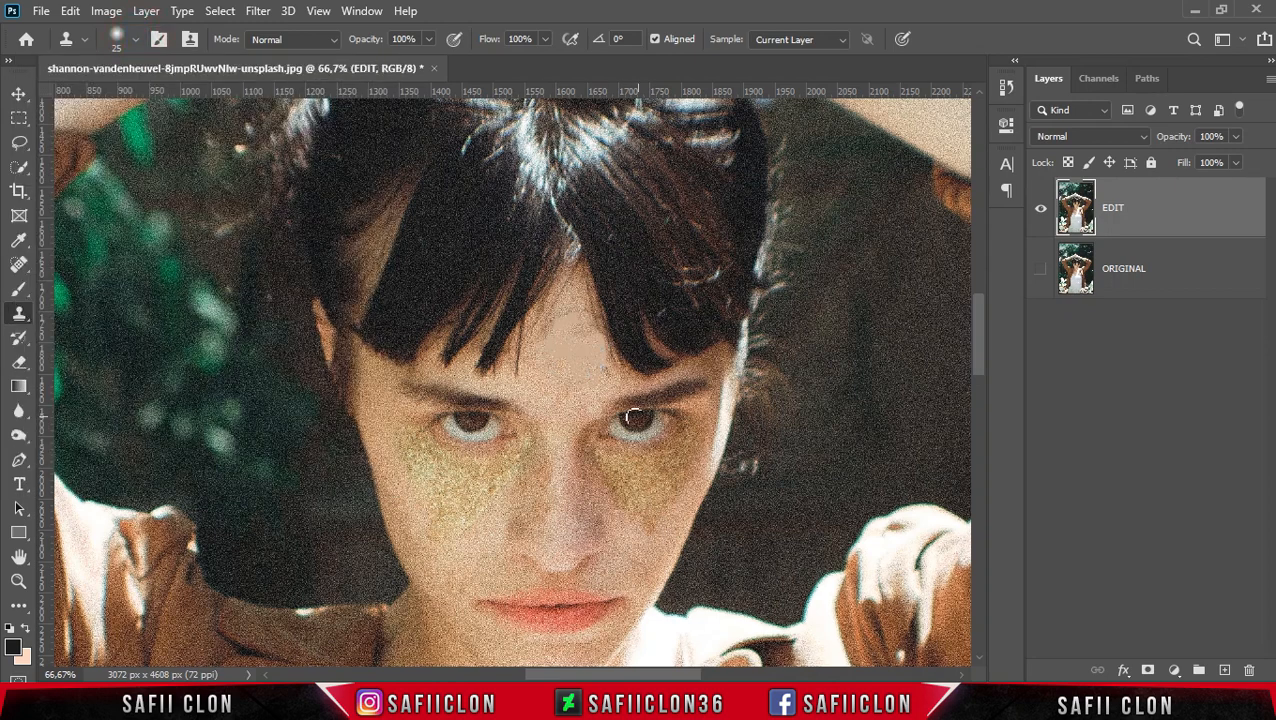
# - Clone nearby forehead skin over the smooth healed patch with the Clone Stamp
pyautogui.keyDown('alt'); pyautogui.click(575, 294); pyautogui.keyUp('alt')
pyautogui.moveTo(575, 318); pyautogui.dragTo(582, 315)
pyautogui.scroll(1, 582, 317)
pyautogui.scroll(1, 580, 316)
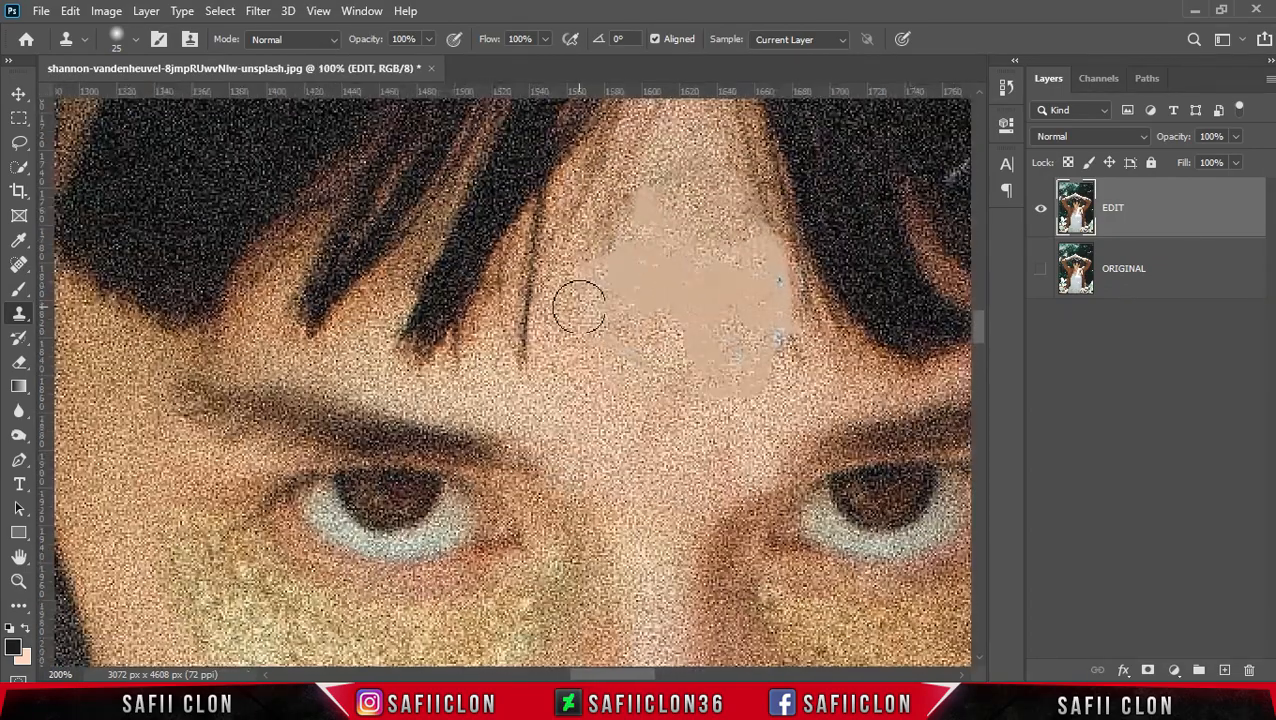
pyautogui.scroll(2, 763, 299)
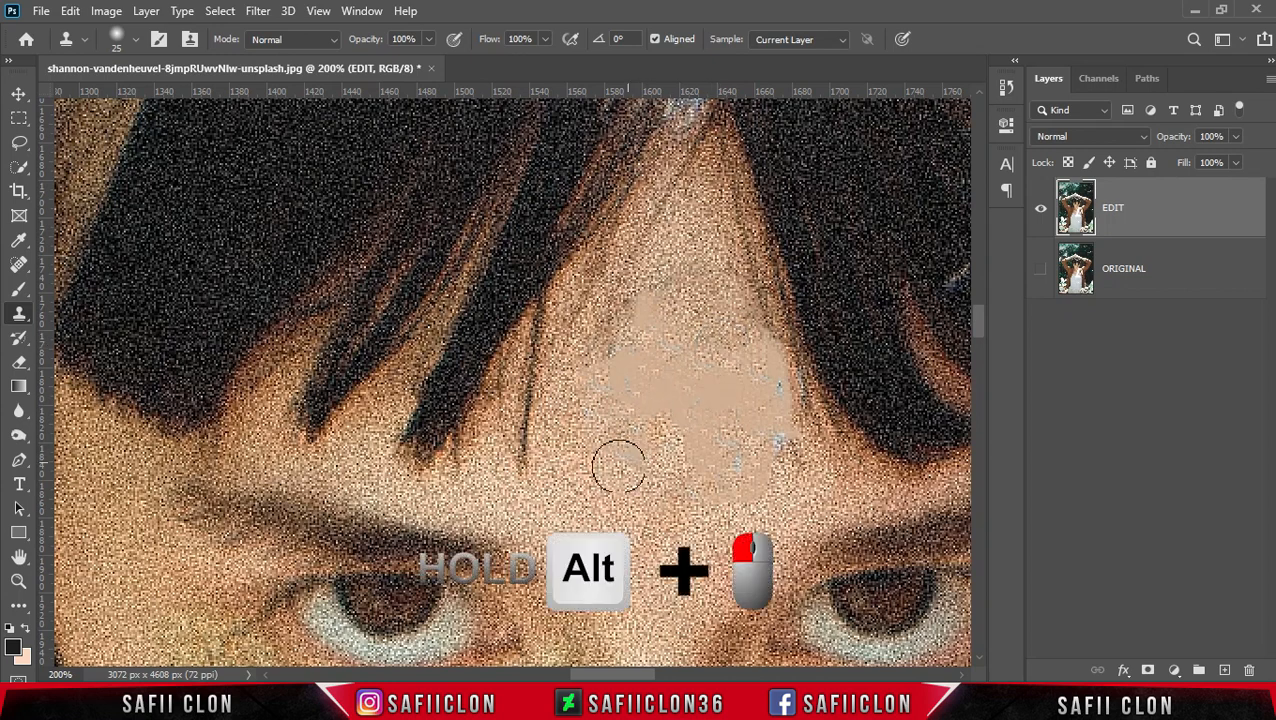
pyautogui.keyDown('alt'); pyautogui.click(604, 447); pyautogui.keyUp('alt')
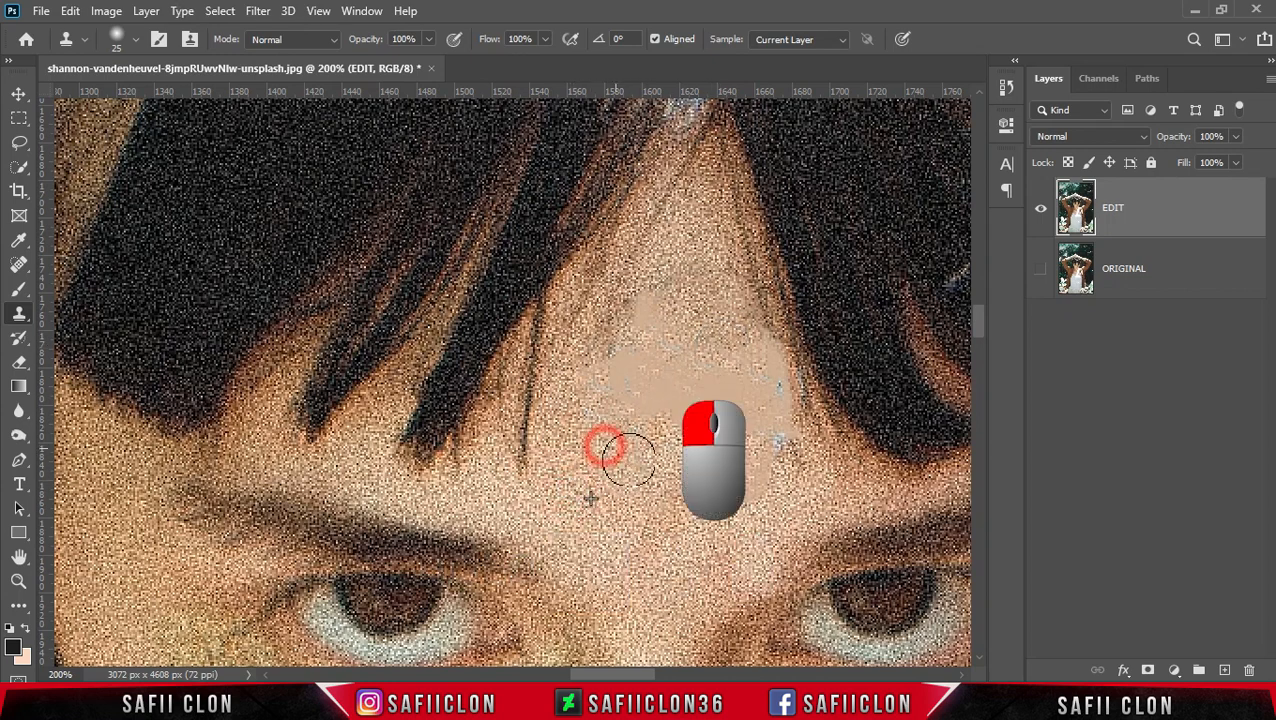
pyautogui.keyDown('alt'); pyautogui.click(572, 456); pyautogui.keyUp('alt')
pyautogui.moveTo(613, 376)
pyautogui.mouseDown()
pyautogui.moveTo(635, 406)
pyautogui.moveTo(663, 394)
pyautogui.moveTo(635, 363)
pyautogui.moveTo(637, 419)
pyautogui.mouseUp()
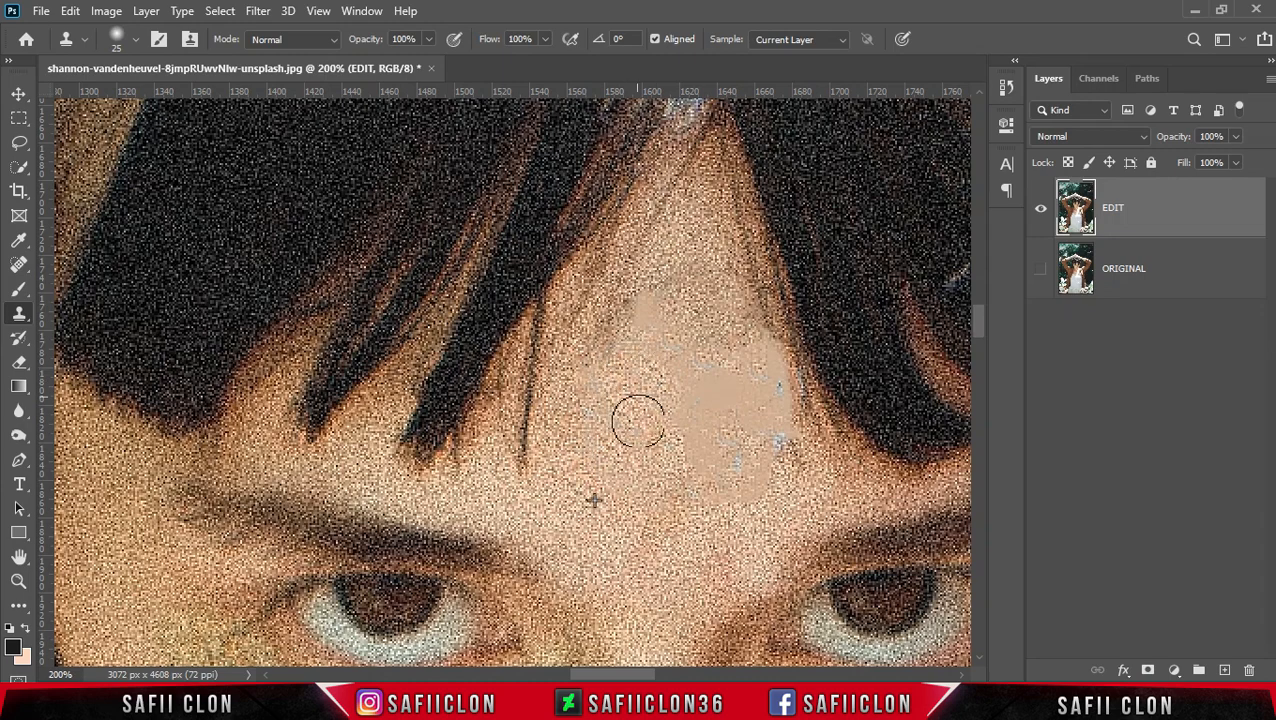
pyautogui.keyDown('alt'); pyautogui.click(673, 251); pyautogui.keyUp('alt')
pyautogui.moveTo(647, 307)
pyautogui.mouseDown()
pyautogui.moveTo(713, 304)
pyautogui.moveTo(657, 347)
pyautogui.mouseUp()
pyautogui.keyDown('alt'); pyautogui.click(712, 298); pyautogui.keyUp('alt')
pyautogui.keyDown('alt'); pyautogui.click(652, 456); pyautogui.keyUp('alt')
pyautogui.click(645, 436)
pyautogui.keyDown('alt'); pyautogui.click(570, 515); pyautogui.keyUp('alt')
pyautogui.moveTo(690, 436); pyautogui.dragTo(695, 435)
pyautogui.keyDown('alt'); pyautogui.click(791, 506); pyautogui.keyUp('alt')
pyautogui.moveTo(760, 481)
pyautogui.mouseDown()
pyautogui.moveTo(780, 511)
pyautogui.moveTo(772, 446)
pyautogui.mouseUp()
pyautogui.keyDown('alt'); pyautogui.click(780, 511); pyautogui.keyUp('alt')
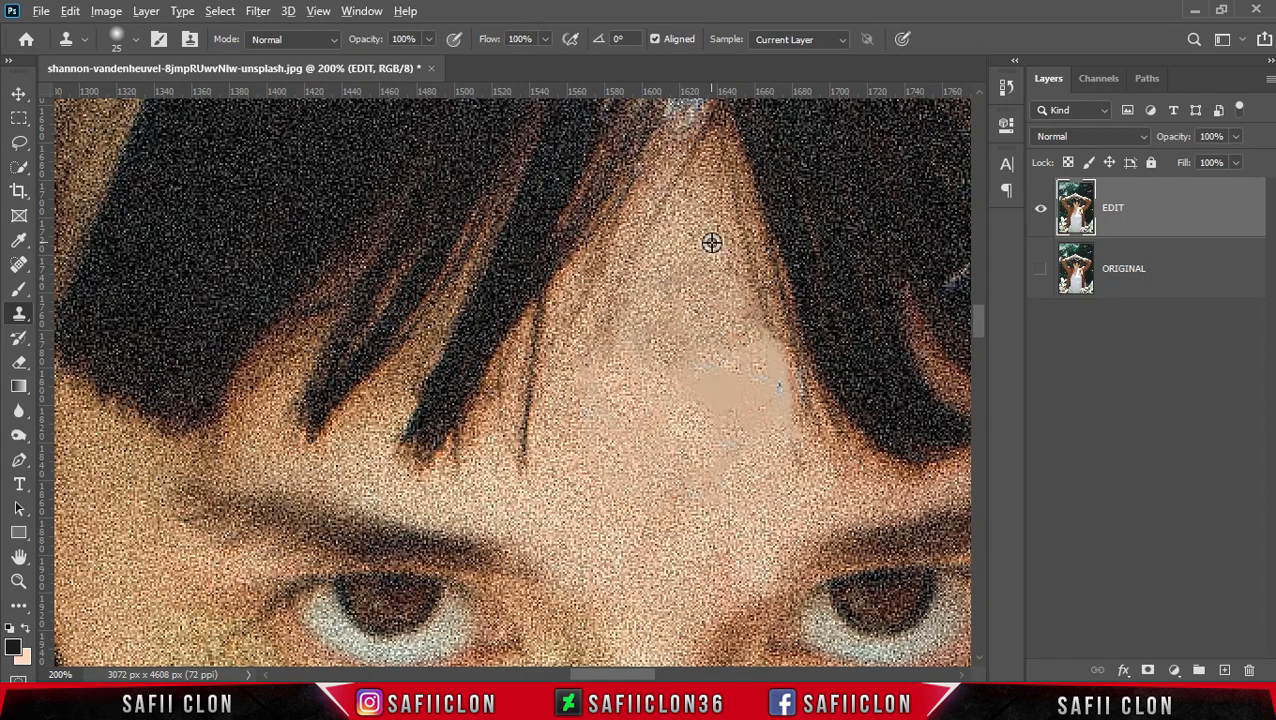
# - Keep cloning skin texture over the upper and right parts of the healed patch
pyautogui.keyDown('alt'); pyautogui.click(676, 257); pyautogui.keyUp('alt')
pyautogui.click(694, 277)
pyautogui.keyDown('alt'); pyautogui.click(678, 253); pyautogui.keyUp('alt')
pyautogui.moveTo(727, 311); pyautogui.dragTo(720, 284)
pyautogui.keyDown('alt'); pyautogui.click(692, 436); pyautogui.keyUp('alt')
pyautogui.moveTo(669, 415)
pyautogui.mouseDown()
pyautogui.moveTo(661, 407)
pyautogui.moveTo(653, 434)
pyautogui.moveTo(715, 473)
pyautogui.moveTo(733, 462)
pyautogui.mouseUp()
pyautogui.keyDown('alt'); pyautogui.click(688, 428); pyautogui.keyUp('alt')
pyautogui.keyDown('alt'); pyautogui.click(688, 427); pyautogui.keyUp('alt')
pyautogui.keyDown('alt'); pyautogui.click(759, 494); pyautogui.keyUp('alt')
pyautogui.keyDown('alt'); pyautogui.click(729, 477); pyautogui.keyUp('alt')
pyautogui.moveTo(710, 457); pyautogui.dragTo(732, 470)
pyautogui.keyDown('alt'); pyautogui.click(723, 466); pyautogui.keyUp('alt')
pyautogui.moveTo(708, 410)
pyautogui.mouseDown()
pyautogui.moveTo(722, 430)
pyautogui.moveTo(691, 383)
pyautogui.moveTo(754, 407)
pyautogui.moveTo(738, 421)
pyautogui.mouseUp()
pyautogui.keyDown('alt'); pyautogui.click(710, 453); pyautogui.keyUp('alt')
pyautogui.keyDown('alt'); pyautogui.click(769, 464); pyautogui.keyUp('alt')
pyautogui.keyDown('alt'); pyautogui.click(709, 298); pyautogui.keyUp('alt')
pyautogui.moveTo(723, 364); pyautogui.dragTo(724, 369)
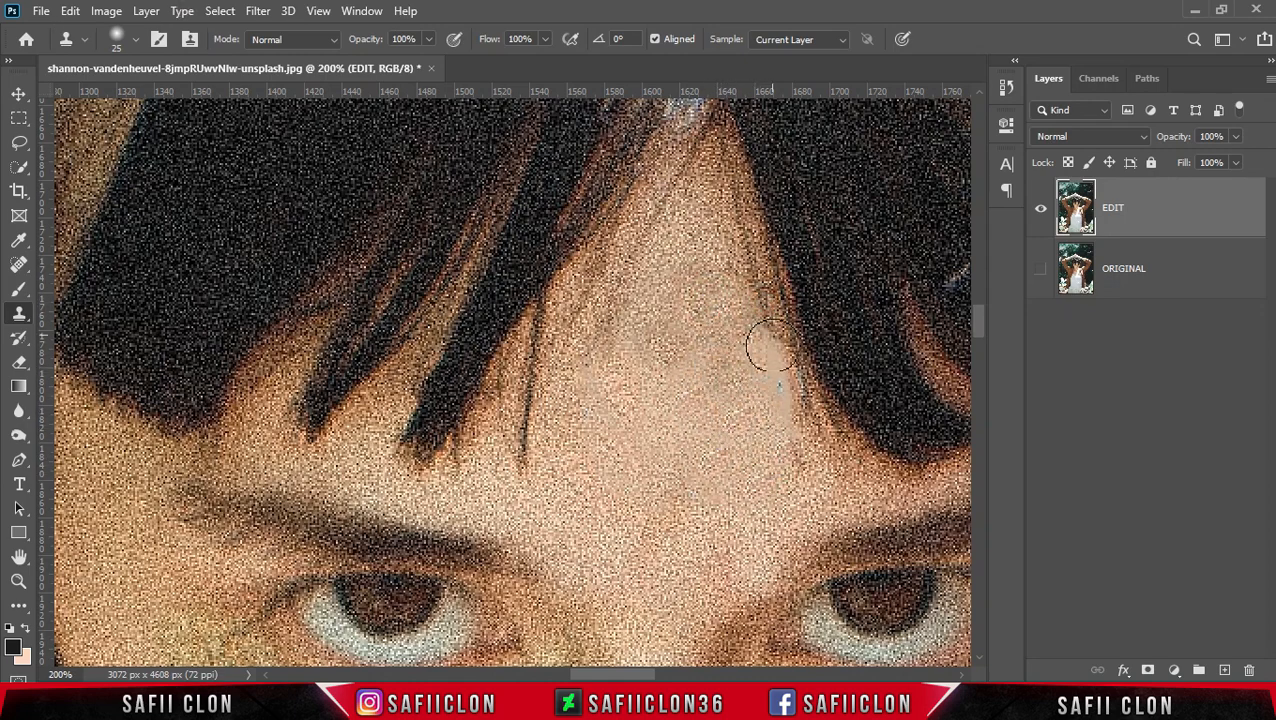
# - Undo the last clone stroke and reclone skin over the patch's right edge and center
pyautogui.hotkey('ctrl', 'z')
pyautogui.keyDown('alt'); pyautogui.click(799, 459); pyautogui.keyUp('alt')
pyautogui.moveTo(788, 425)
pyautogui.mouseDown()
pyautogui.moveTo(772, 382)
pyautogui.moveTo(783, 435)
pyautogui.mouseUp()
pyautogui.keyDown('alt'); pyautogui.click(768, 340); pyautogui.keyUp('alt')
pyautogui.keyDown('alt'); pyautogui.click(746, 457); pyautogui.keyUp('alt')
pyautogui.keyDown('alt'); pyautogui.click(752, 384); pyautogui.keyUp('alt')
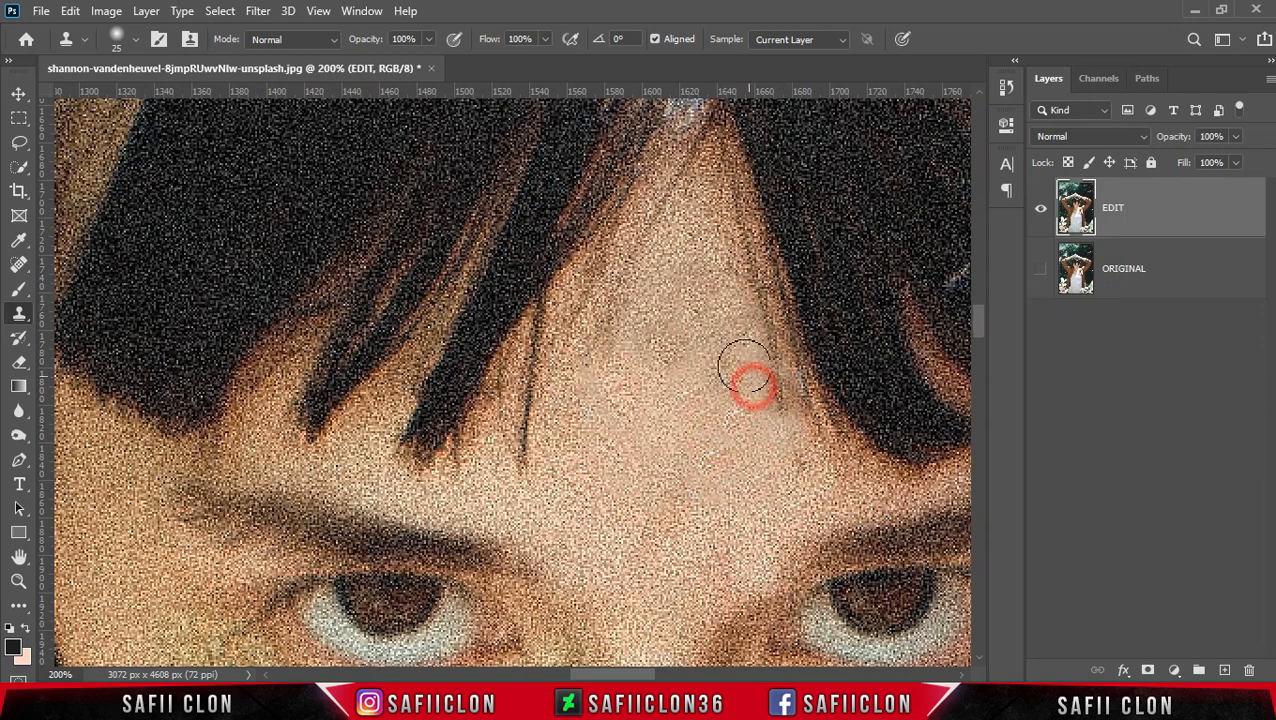
pyautogui.keyDown('alt'); pyautogui.click(641, 404); pyautogui.keyUp('alt')
pyautogui.click(632, 350)
pyautogui.keyDown('alt'); pyautogui.click(615, 499); pyautogui.keyUp('alt')
pyautogui.moveTo(642, 436); pyautogui.dragTo(617, 438)
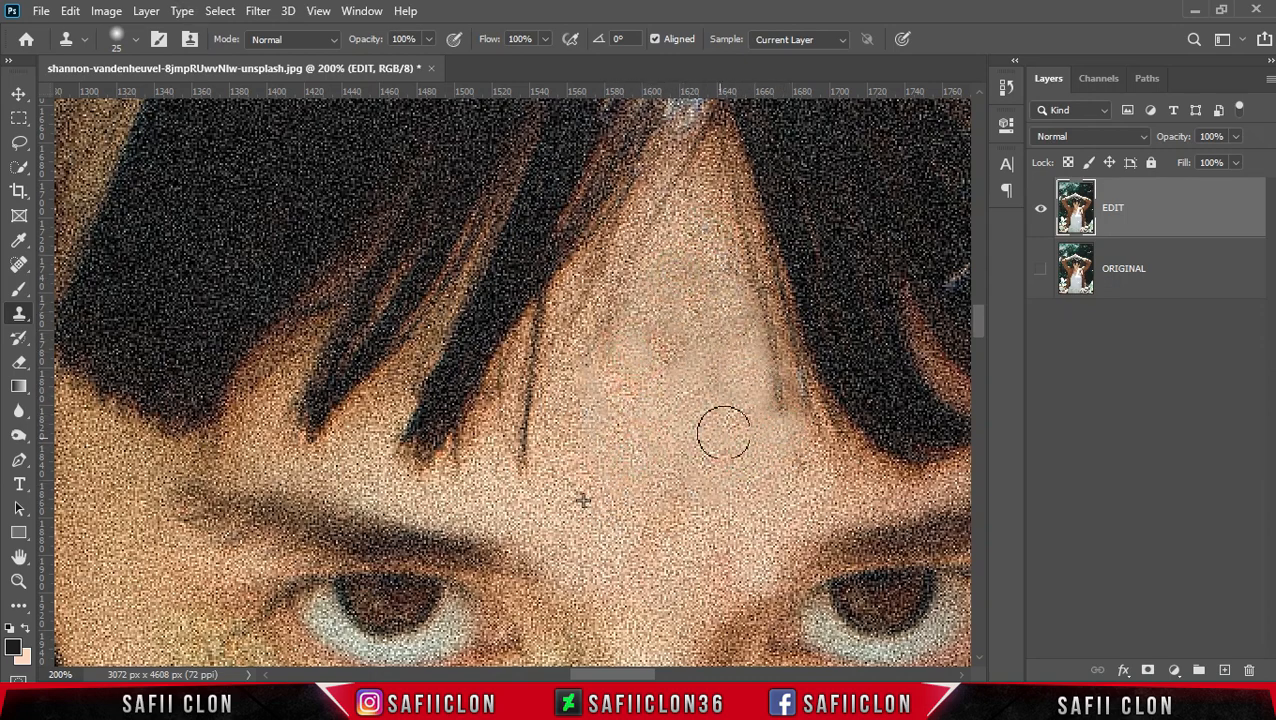
# - Lasso-select the left eye with its surrounding glitter and copy it to a new layer
pyautogui.hotkey('ctrl', '-')
pyautogui.hotkey('ctrl', '-')
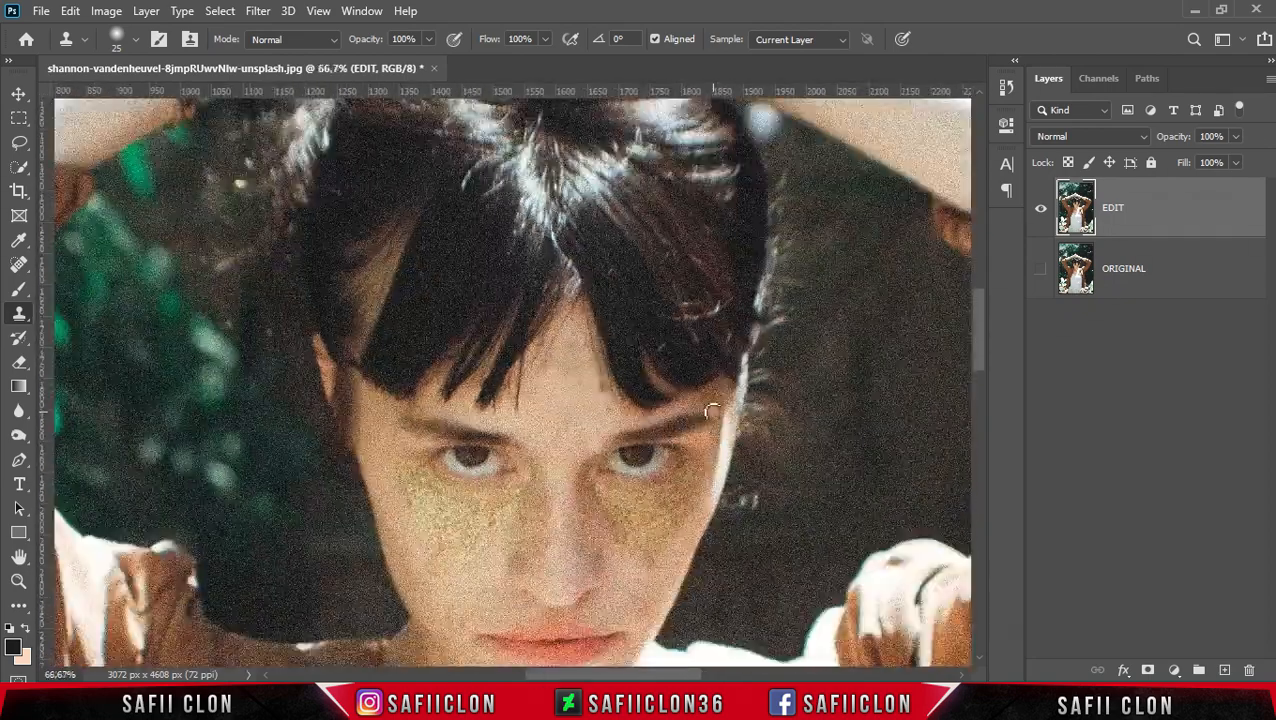
pyautogui.click(15, 148)
pyautogui.click(71, 143)
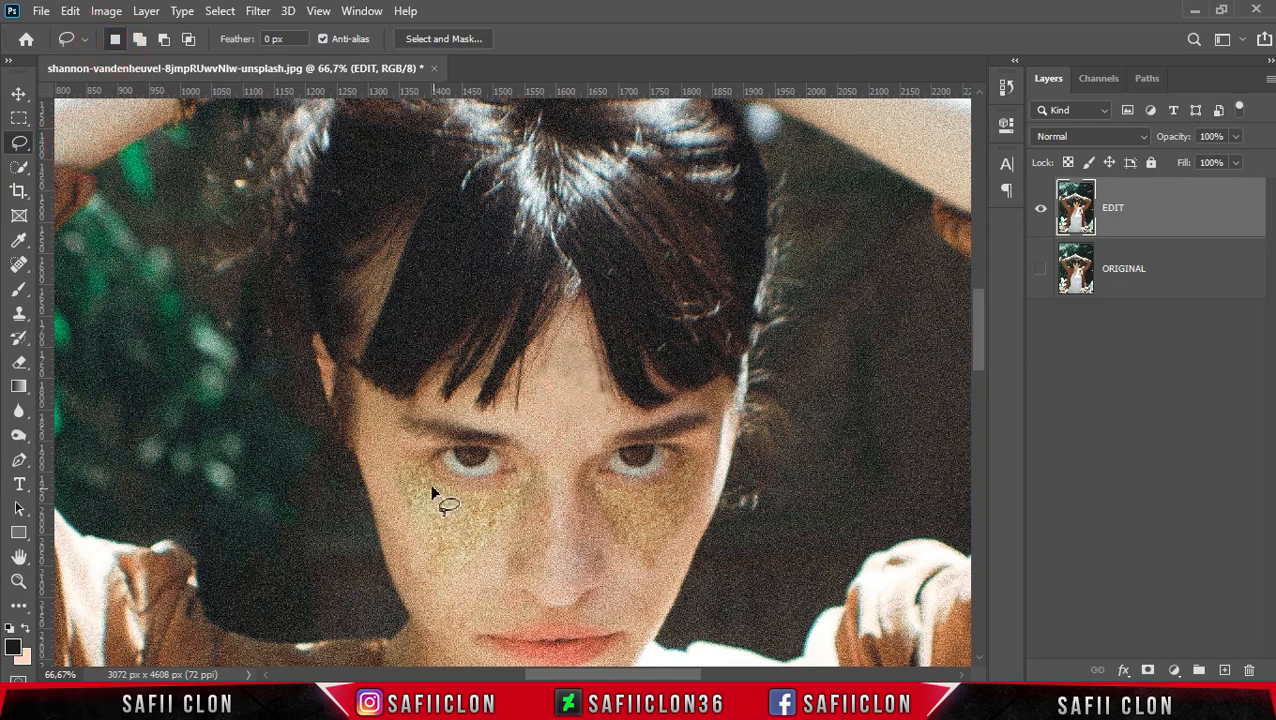
pyautogui.moveTo(390, 456); pyautogui.dragTo(460, 445)
pyautogui.moveTo(408, 484); pyautogui.dragTo(393, 453)
pyautogui.click(1138, 207)
pyautogui.hotkey('ctrl', 'j')
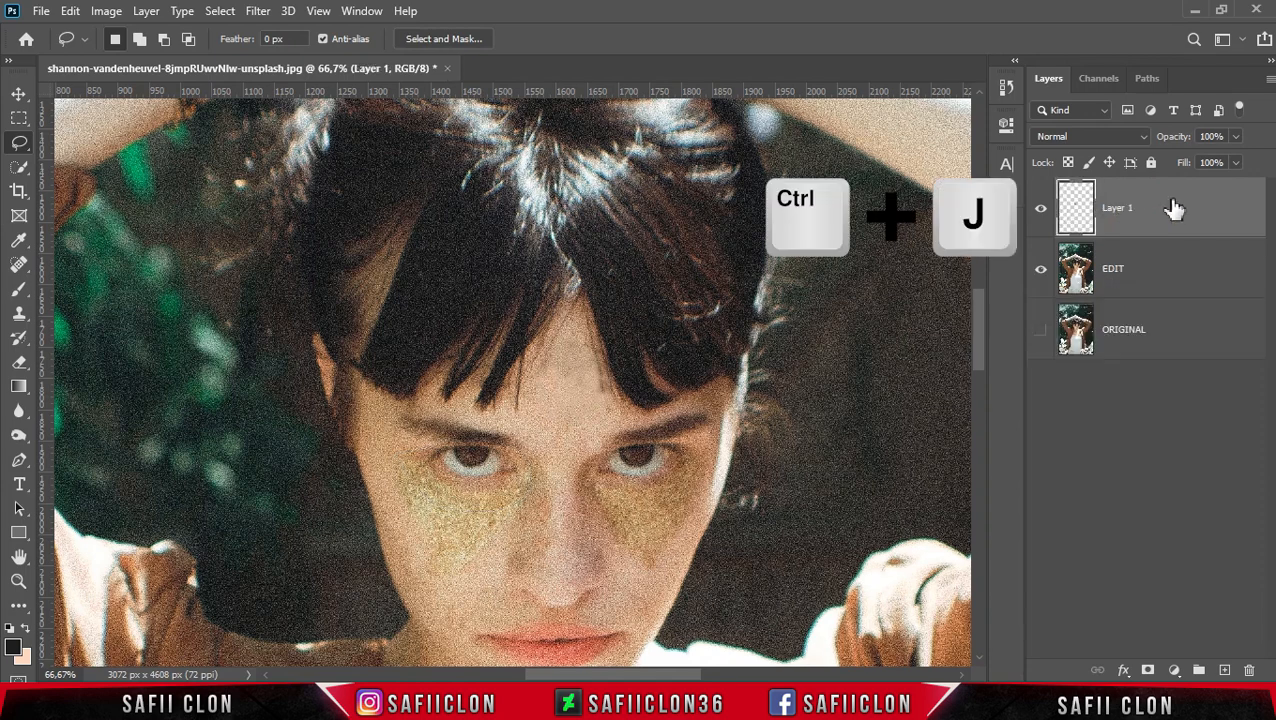
# - Free-transform the copied eye onto the middle of the forehead, rotated about -3.5 degrees
pyautogui.hotkey('ctrl', 't')
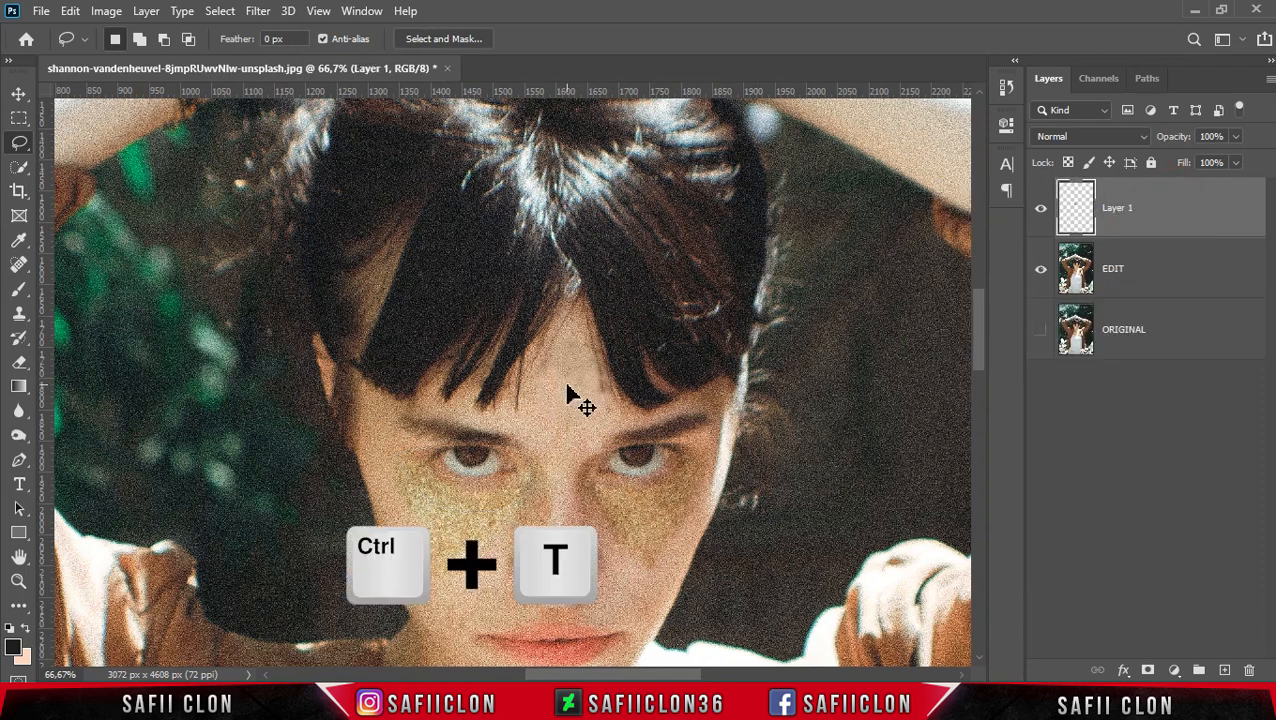
pyautogui.moveTo(481, 465); pyautogui.dragTo(573, 395)
pyautogui.moveTo(654, 463); pyautogui.dragTo(658, 454)
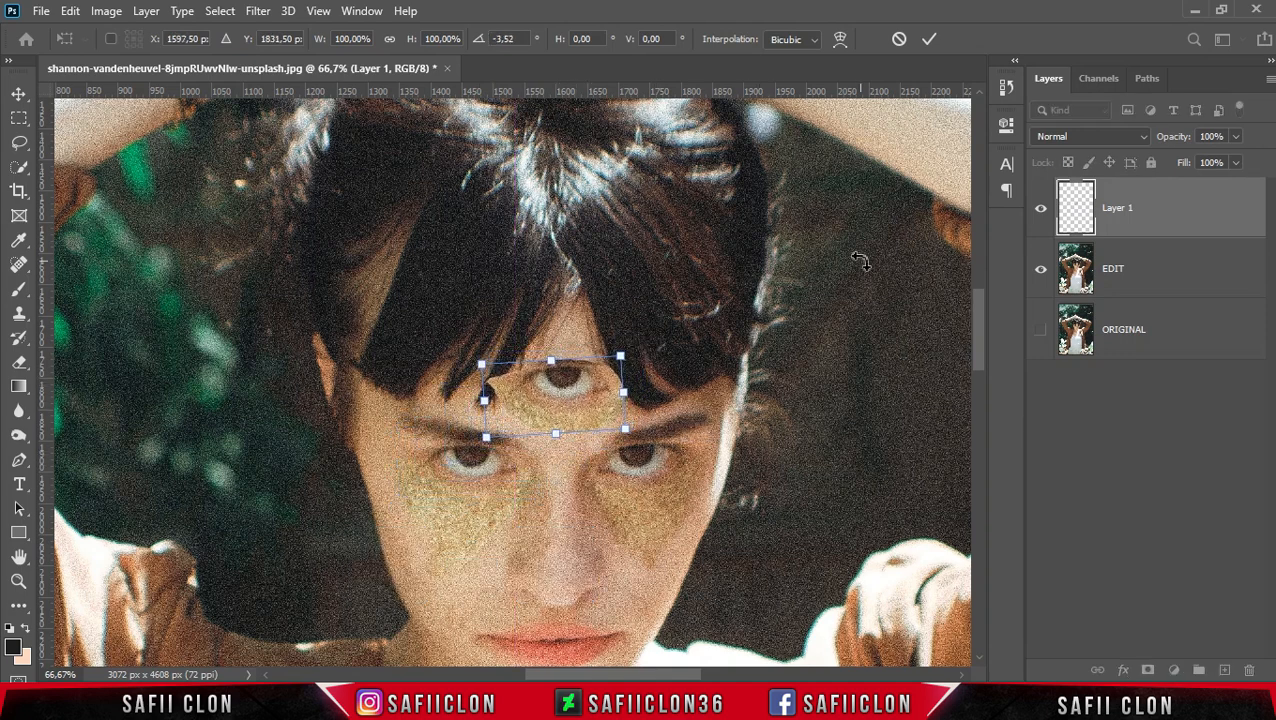
pyautogui.press('Down')
pyautogui.press('Down')
pyautogui.press('Down')
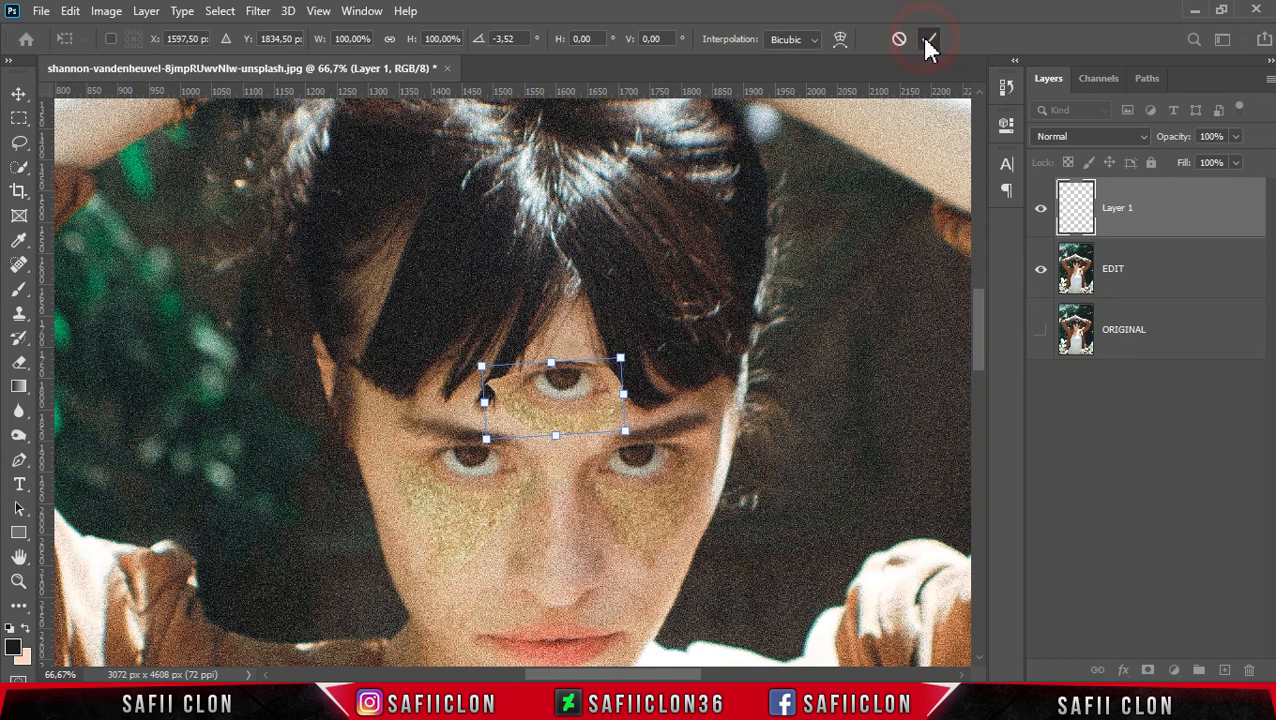
pyautogui.click(927, 42)
# - Duplicate Layer 1 as Layer 1 copy and hide the copy
pyautogui.press('l')
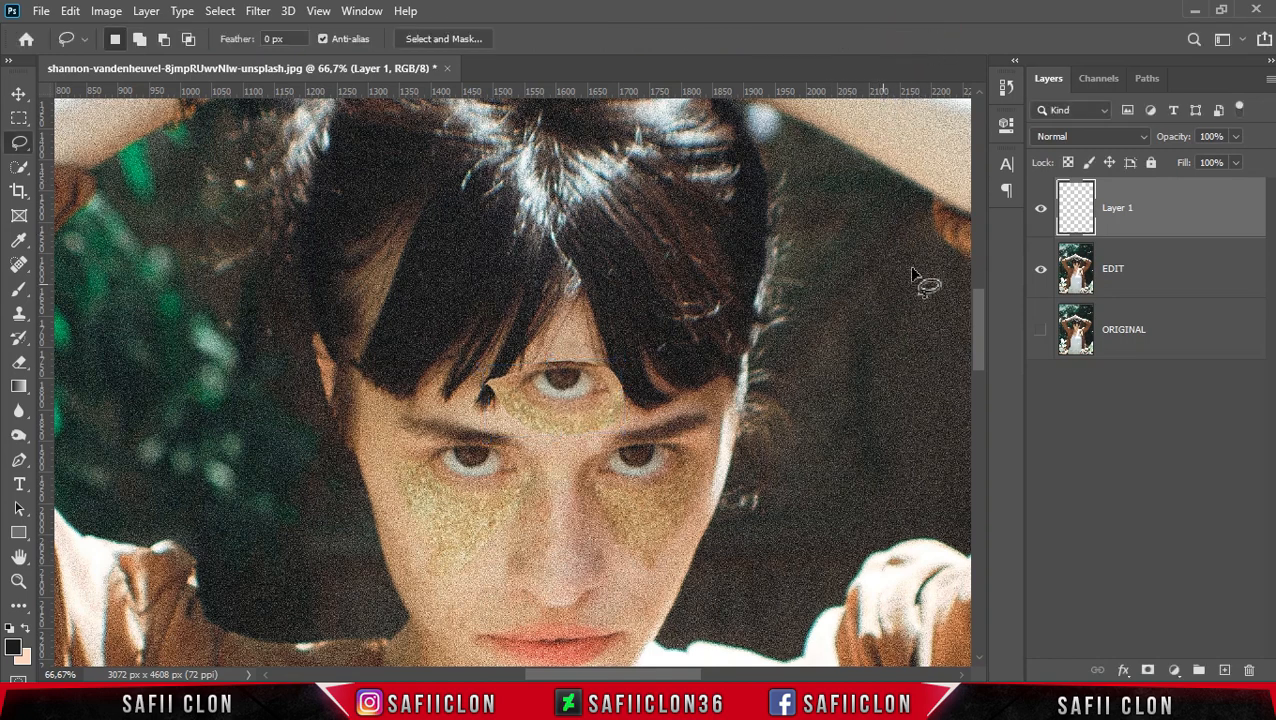
pyautogui.rightClick(1183, 220)
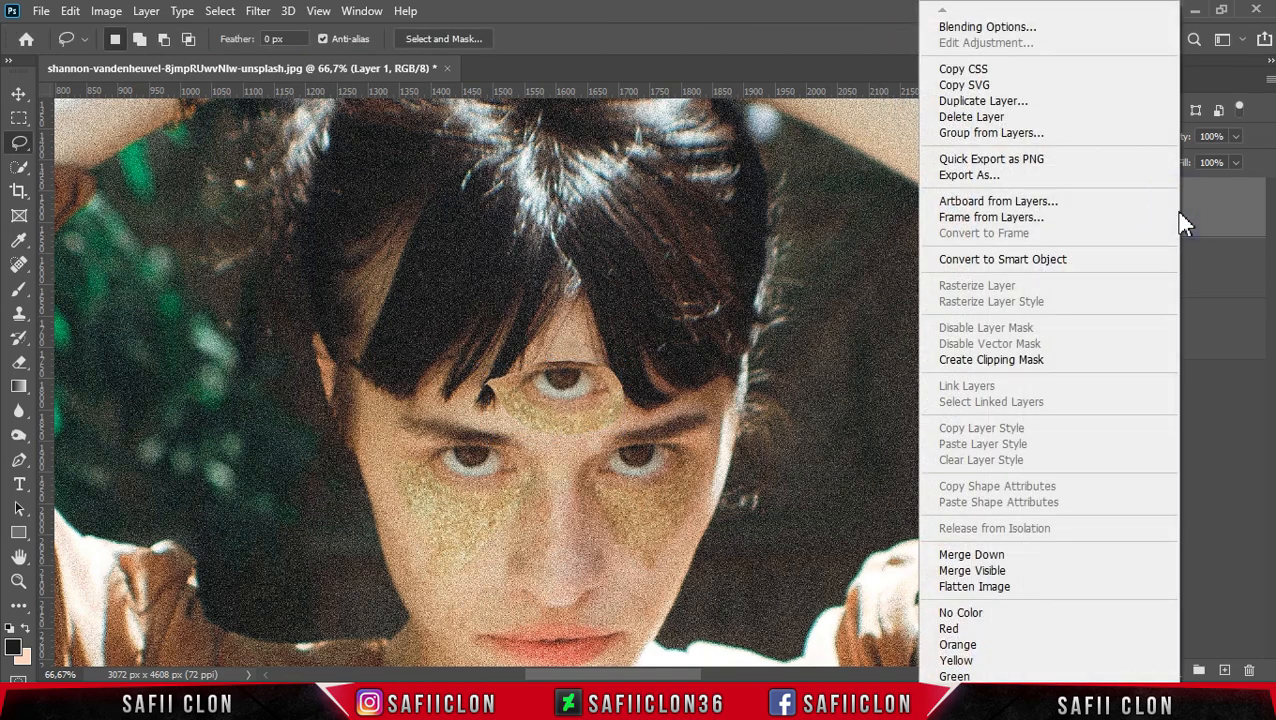
pyautogui.click(1003, 97)
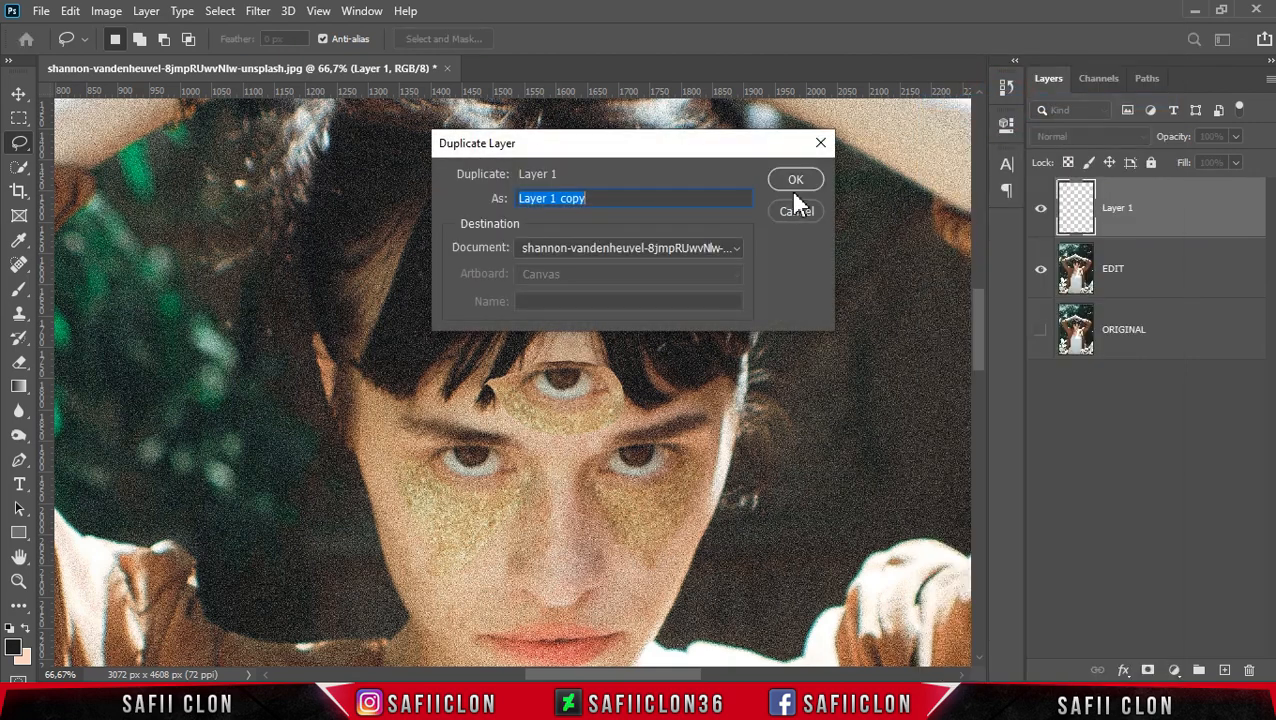
pyautogui.click(794, 184)
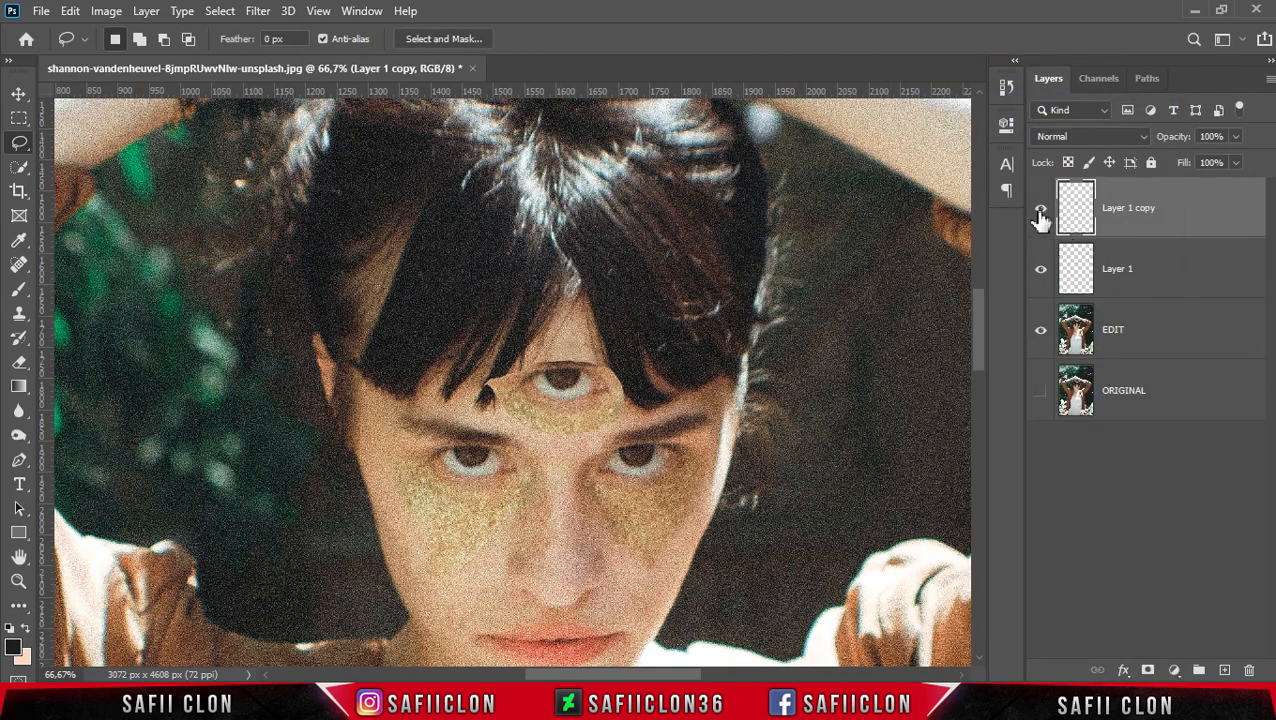
pyautogui.click(1041, 214)
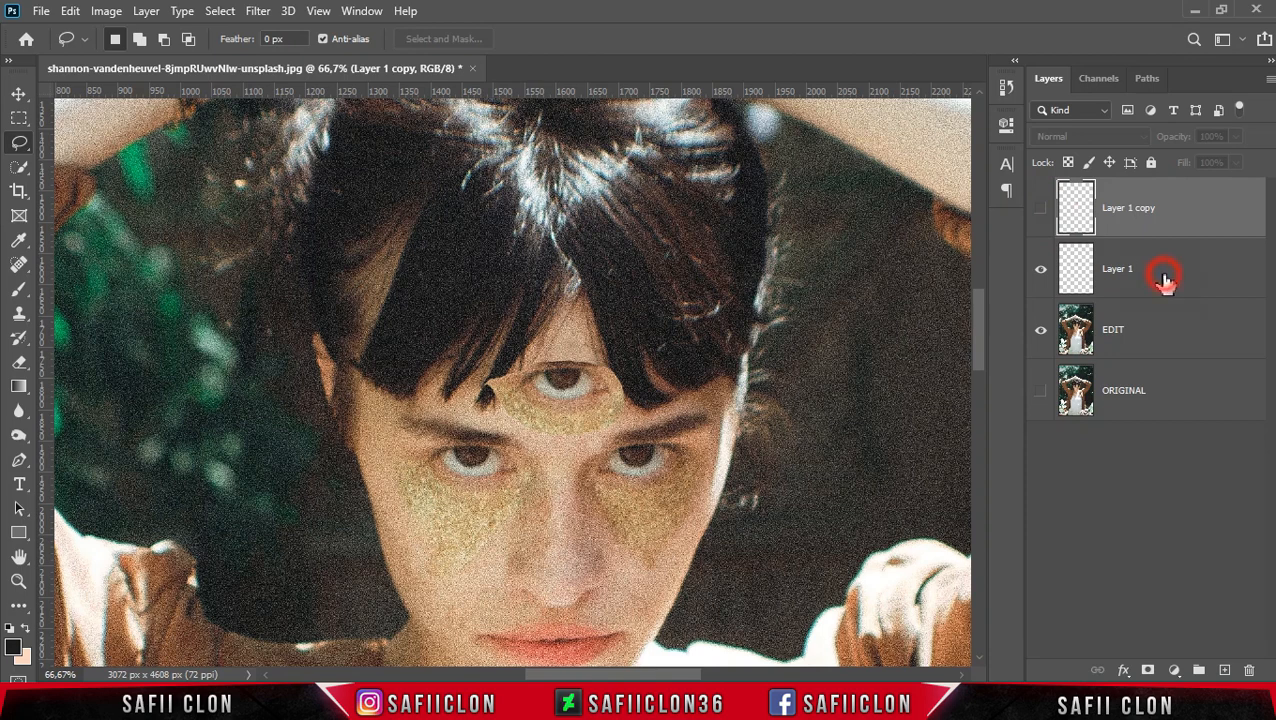
# - Set Layer 1's blend mode to Luminosity
pyautogui.click(1165, 279)
pyautogui.click(1120, 140)
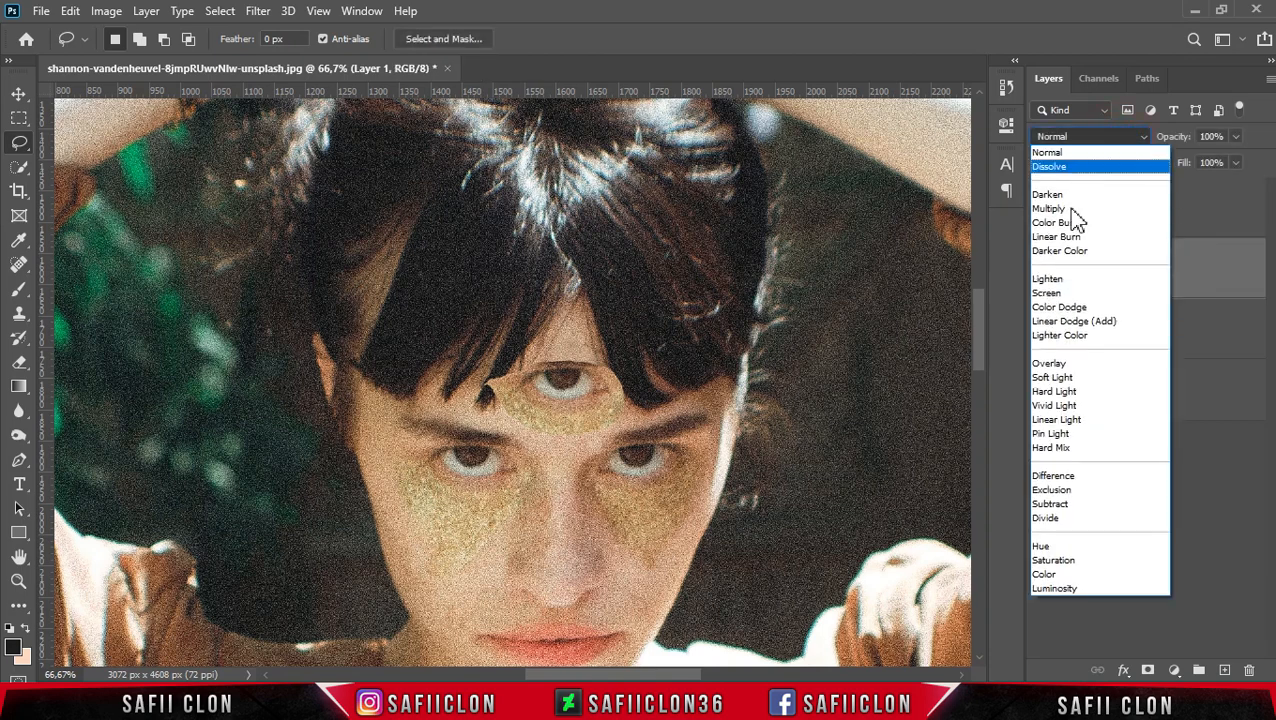
pyautogui.click(1074, 590)
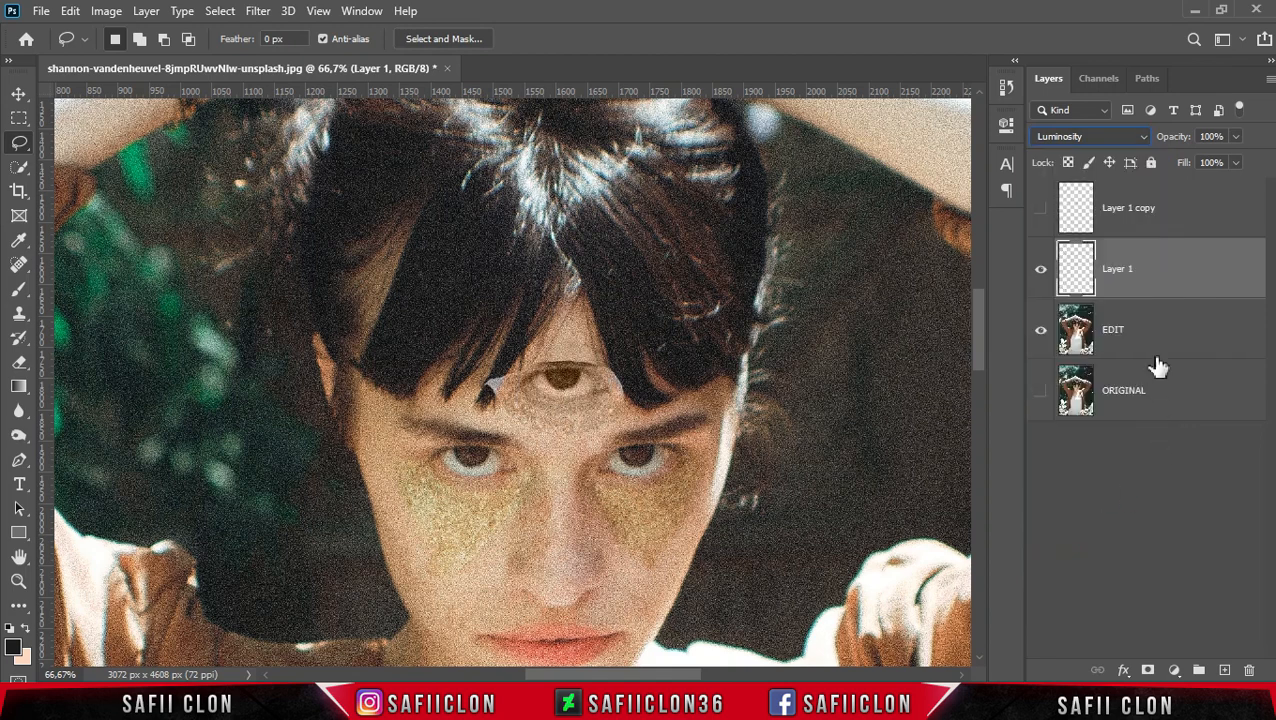
# - Add a layer mask to Layer 1 and set up a soft round Brush at 14% opacity with black as foreground
pyautogui.click(1147, 670)
pyautogui.click(1126, 268)
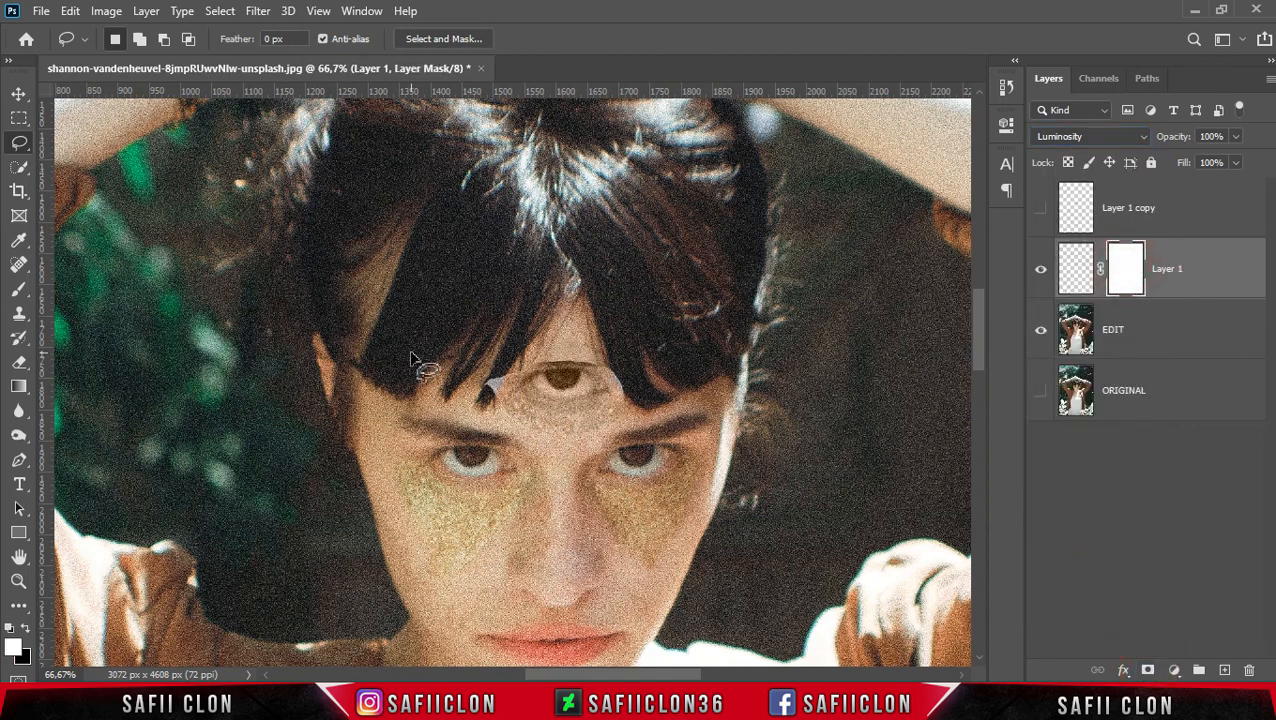
pyautogui.click(19, 289)
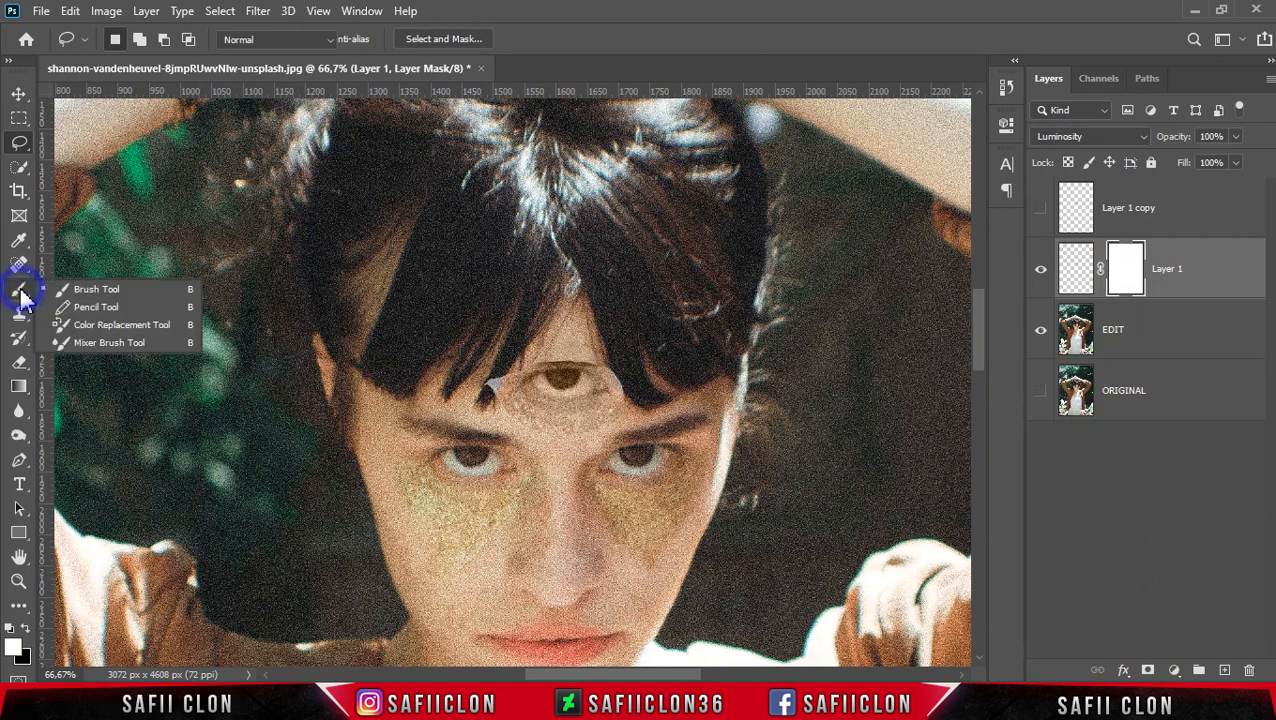
pyautogui.click(84, 291)
pyautogui.click(137, 42)
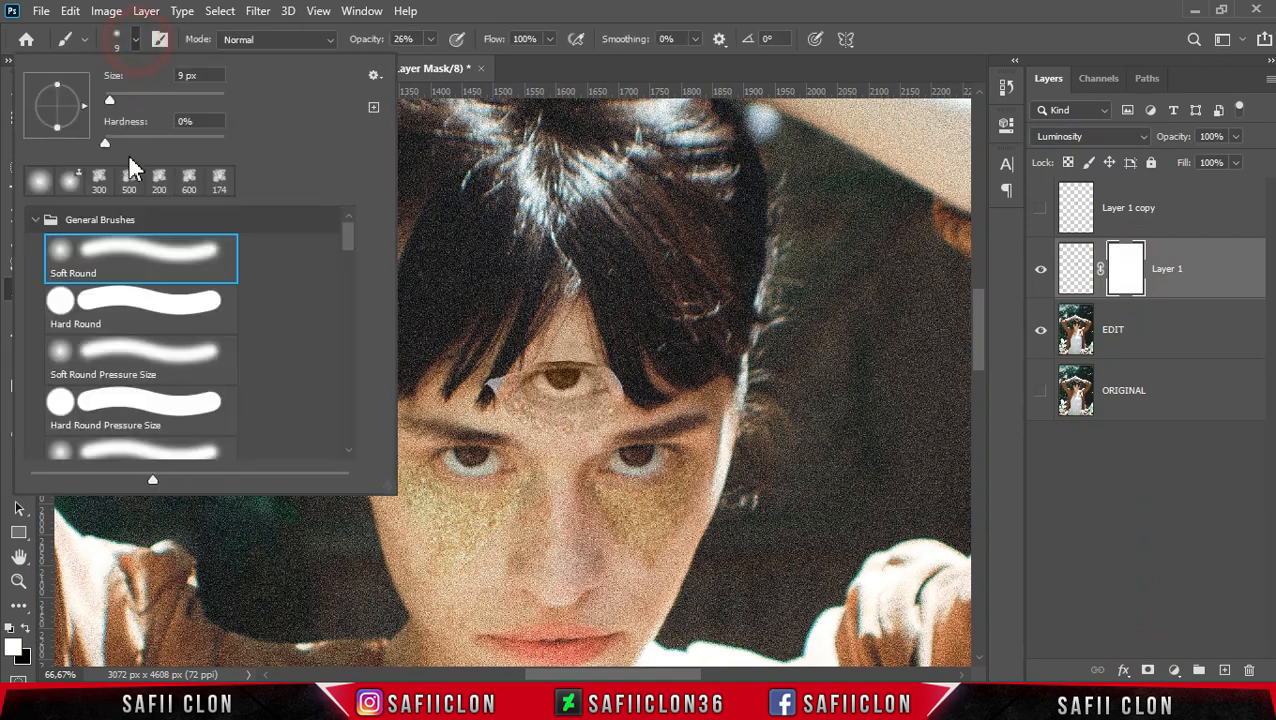
pyautogui.click(117, 266)
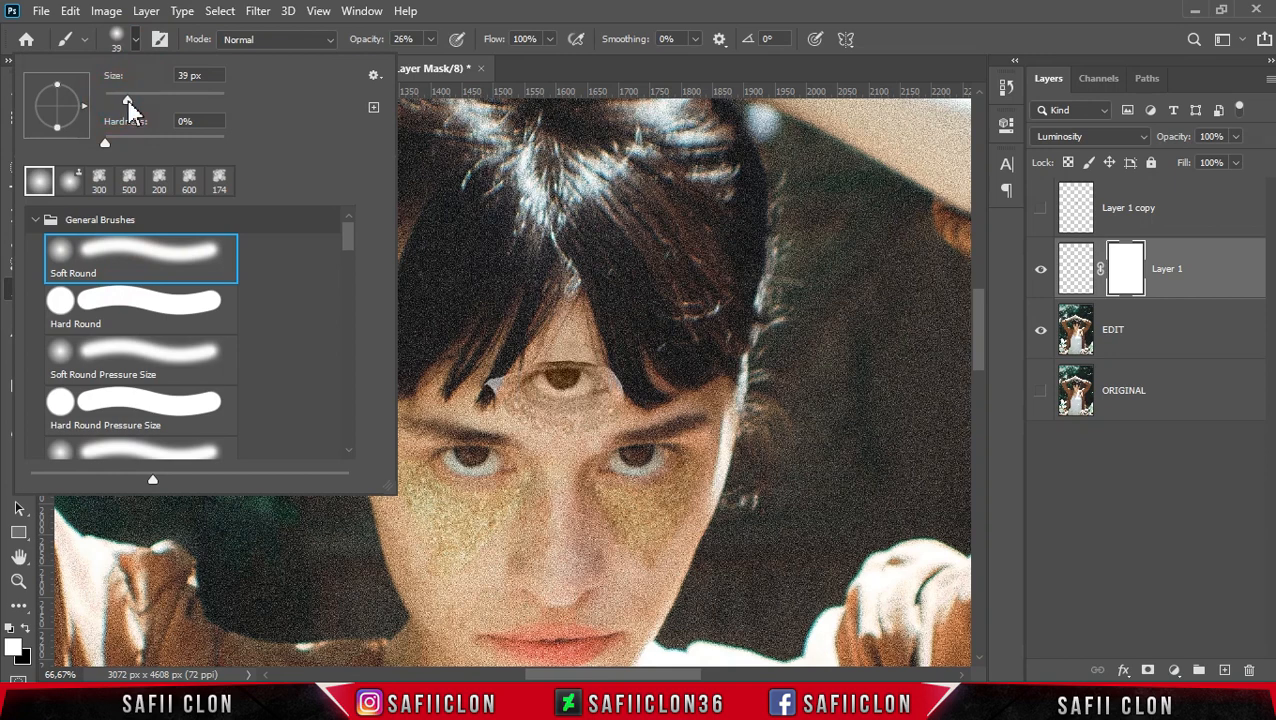
pyautogui.click(137, 42)
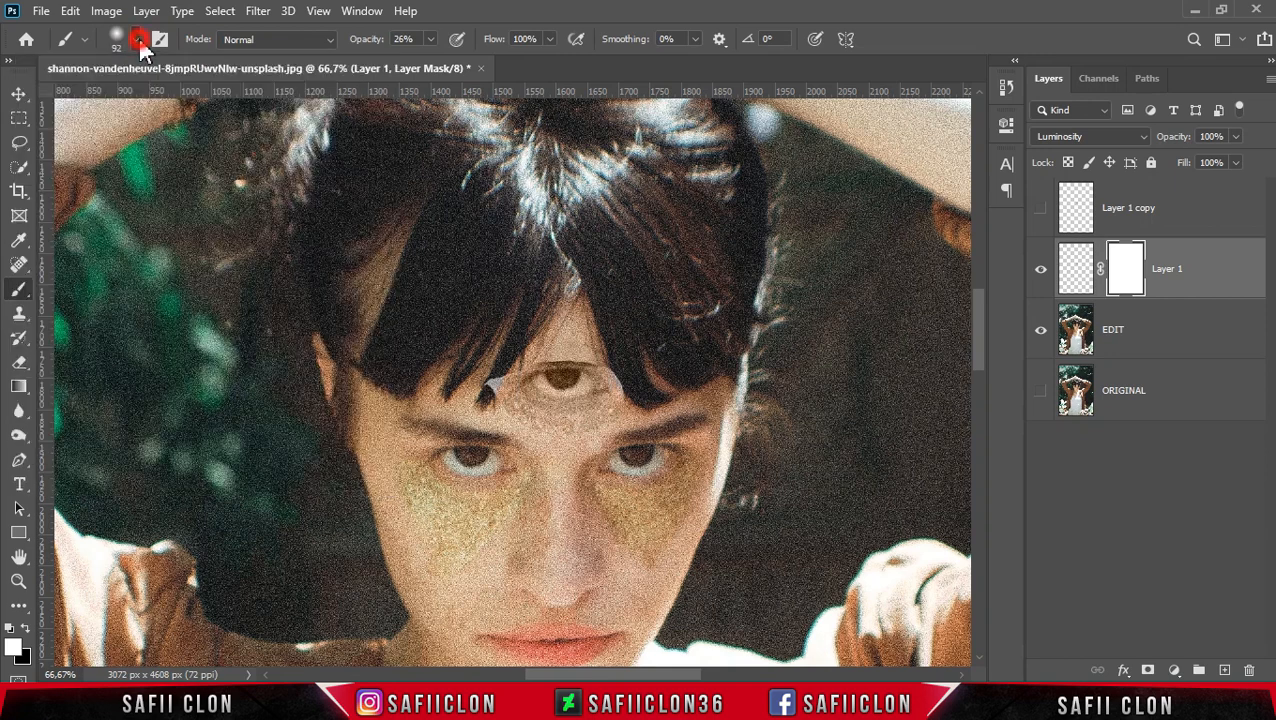
pyautogui.click(434, 40)
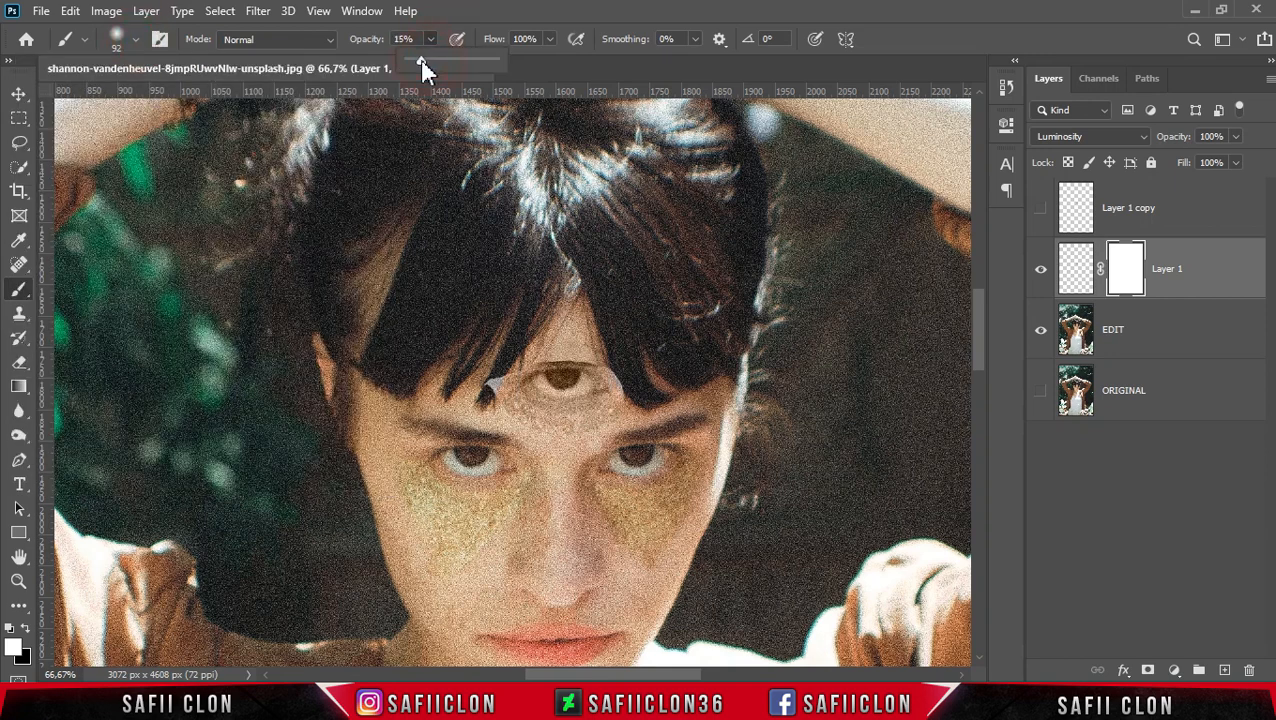
pyautogui.click(431, 39)
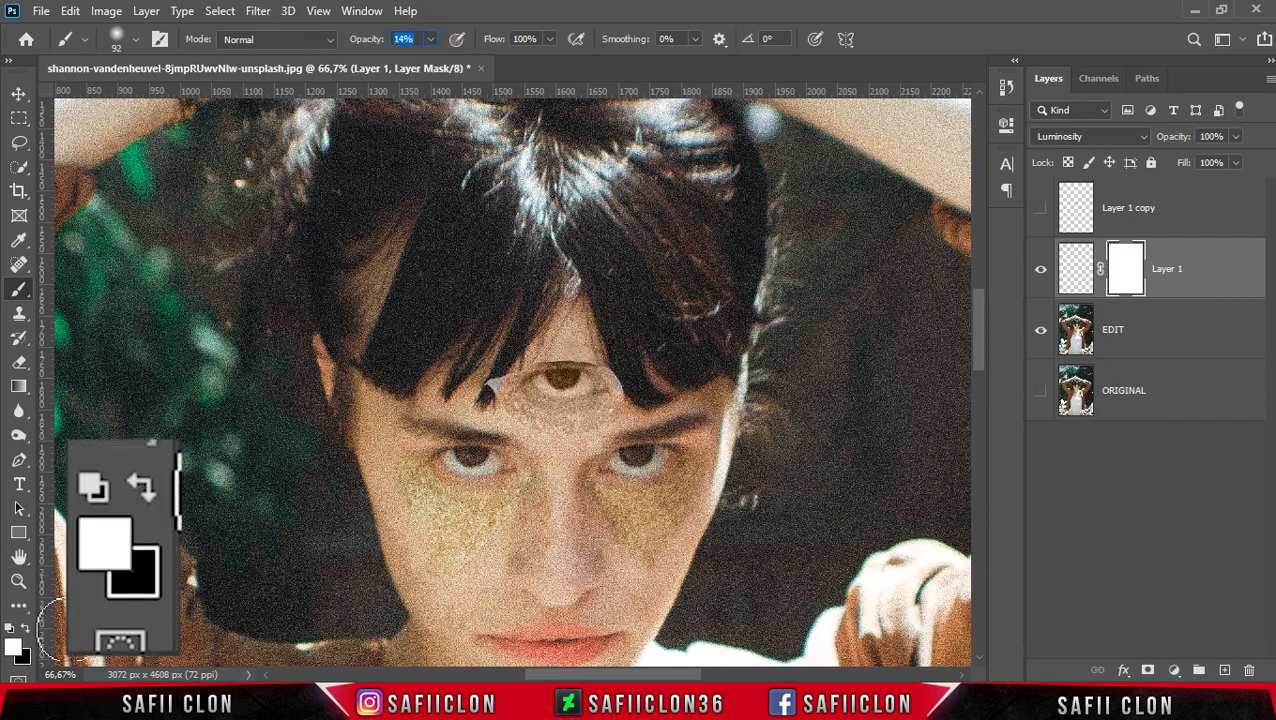
pyautogui.click(25, 628)
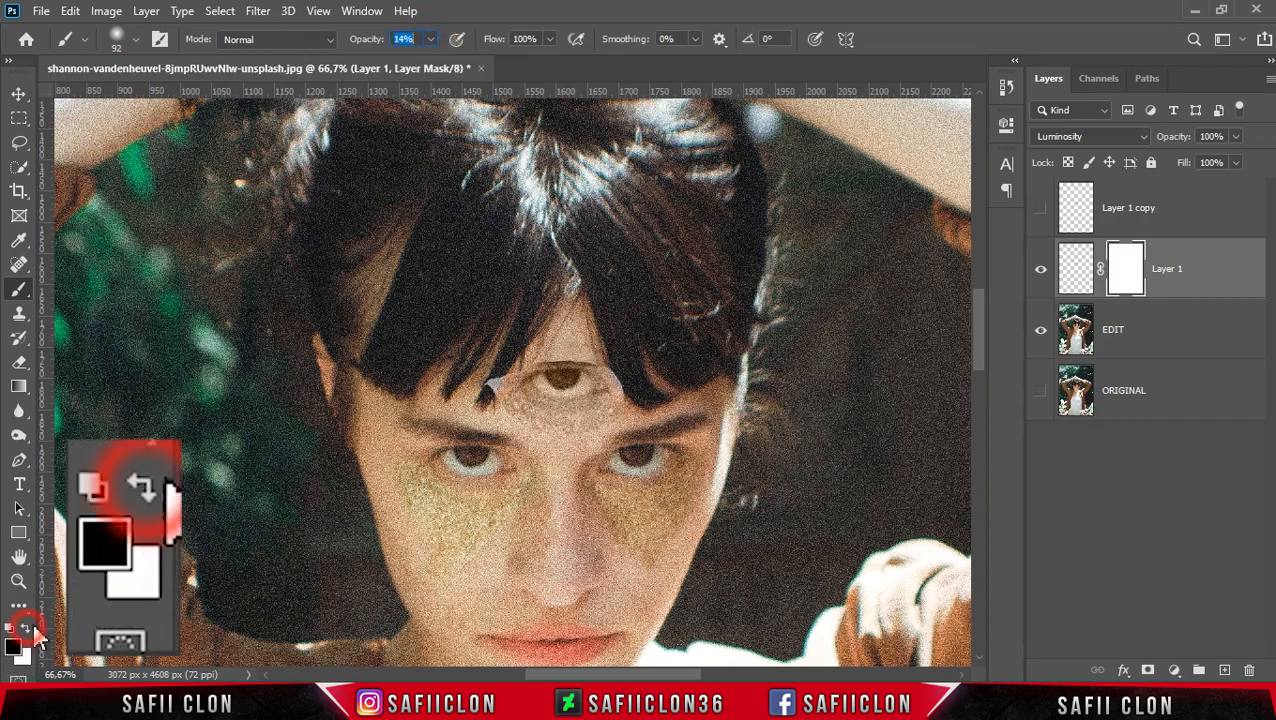
# - Paint on Layer 1's mask with varying brush sizes to blend the pasted eye patch's edges into the forehead
pyautogui.hotkey('ctrl', '+')
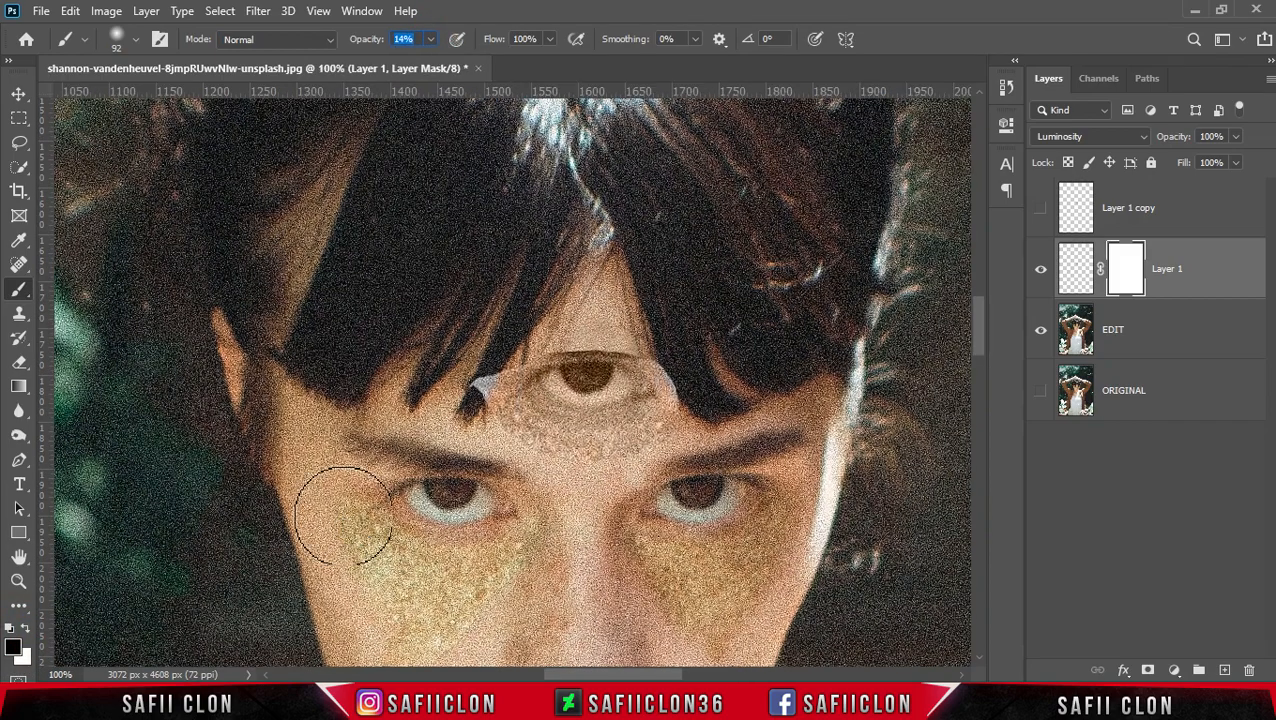
pyautogui.keyDown('alt'); pyautogui.rightClick(478, 370); pyautogui.keyUp('alt')
pyautogui.moveTo(480, 363); pyautogui.dragTo(502, 436)
pyautogui.press('[')
pyautogui.press('[')
pyautogui.press('[')
pyautogui.moveTo(668, 455); pyautogui.dragTo(554, 460)
pyautogui.moveTo(684, 430)
pyautogui.mouseDown()
pyautogui.moveTo(670, 373)
pyautogui.moveTo(683, 403)
pyautogui.moveTo(684, 364)
pyautogui.moveTo(698, 421)
pyautogui.moveTo(685, 369)
pyautogui.moveTo(693, 403)
pyautogui.mouseUp()
pyautogui.press('[')
pyautogui.press('[')
pyautogui.moveTo(641, 346)
pyautogui.mouseDown()
pyautogui.moveTo(575, 337)
pyautogui.moveTo(578, 350)
pyautogui.moveTo(552, 345)
pyautogui.moveTo(645, 350)
pyautogui.moveTo(523, 357)
pyautogui.moveTo(502, 378)
pyautogui.moveTo(537, 347)
pyautogui.moveTo(600, 346)
pyautogui.mouseUp()
pyautogui.press(']')
pyautogui.press(']')
pyautogui.press(']')
pyautogui.press(']')
pyautogui.press(']')
pyautogui.moveTo(738, 446)
pyautogui.mouseDown()
pyautogui.moveTo(590, 450)
pyautogui.moveTo(544, 430)
pyautogui.moveTo(662, 435)
pyautogui.moveTo(652, 416)
pyautogui.moveTo(646, 478)
pyautogui.mouseUp()
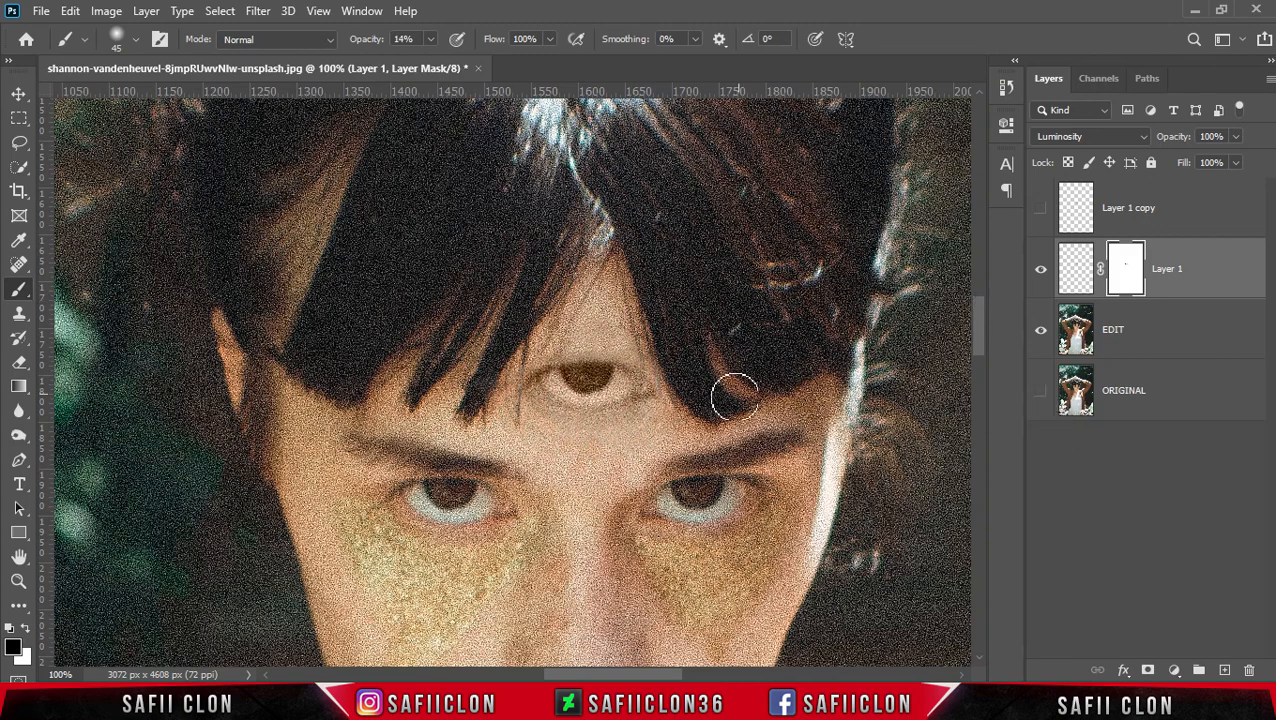
pyautogui.moveTo(484, 410); pyautogui.dragTo(490, 430)
# - Show Layer 1 copy and give it an inverted, fully black layer mask
pyautogui.click(1184, 218)
pyautogui.click(1040, 210)
pyautogui.moveTo(1172, 208); pyautogui.dragTo(1160, 668)
pyautogui.click(1150, 670)
pyautogui.click(1125, 208)
pyautogui.hotkey('ctrl', 'i')
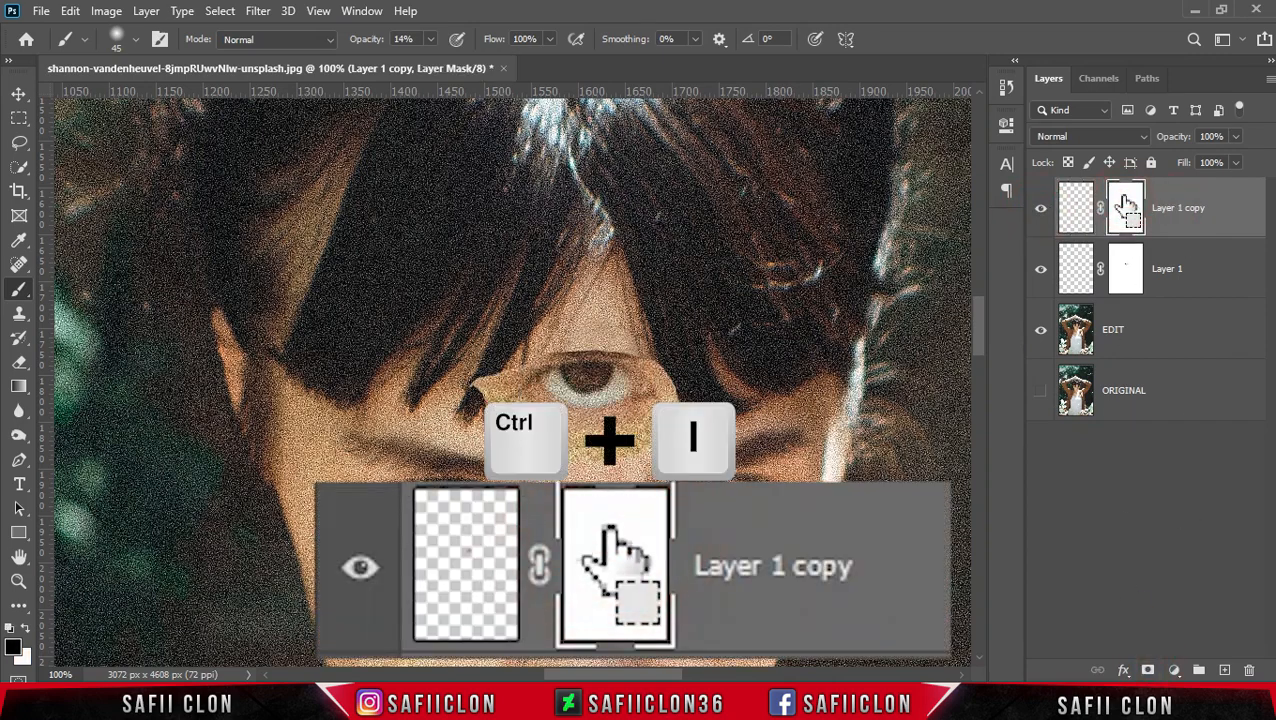
# - Paint white on Layer 1 copy's mask at 18 to 24% opacity to reveal the third eye's iris and white
pyautogui.moveTo(20, 298); pyautogui.dragTo(72, 305)
pyautogui.click(135, 39)
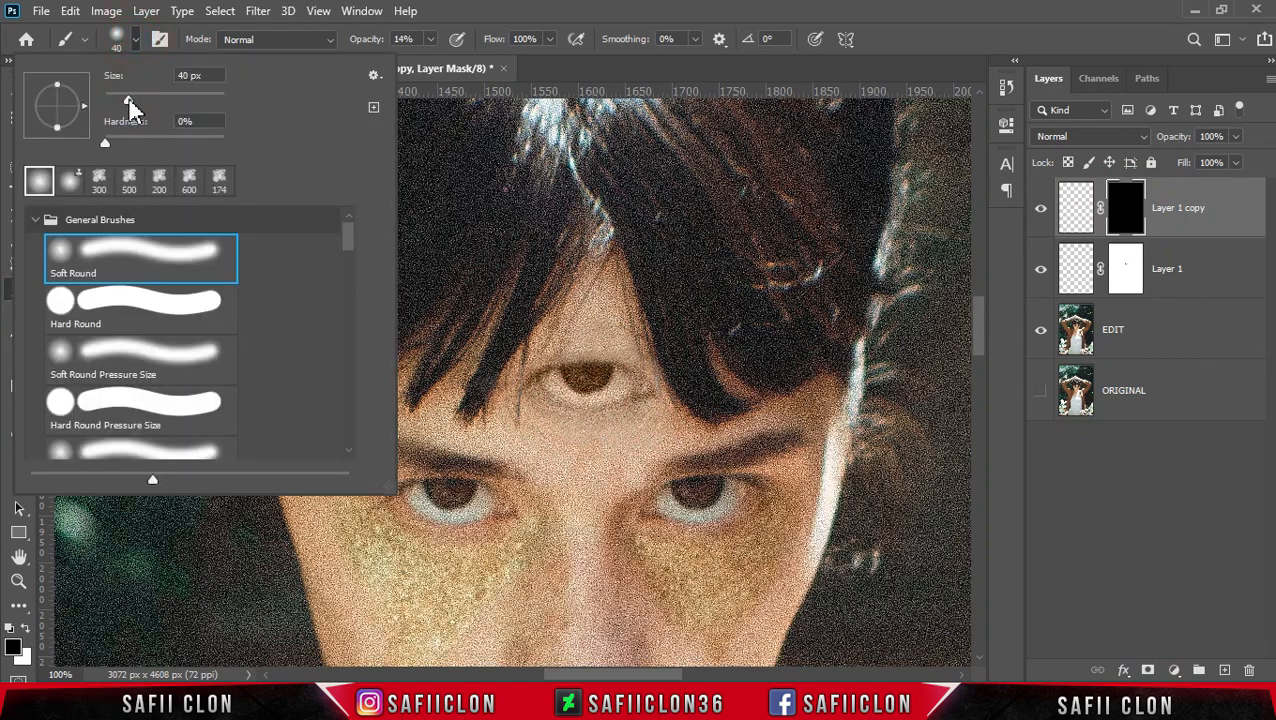
pyautogui.click(137, 39)
pyautogui.click(430, 39)
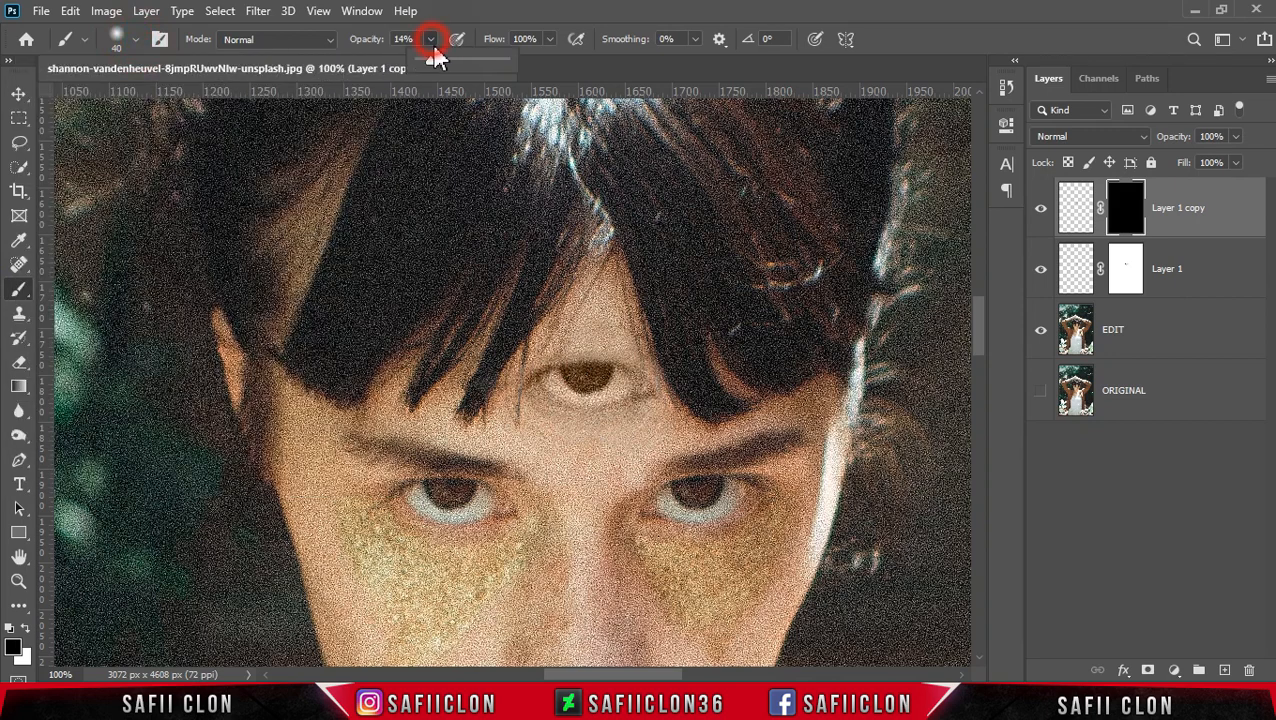
pyautogui.moveTo(431, 58); pyautogui.dragTo(434, 58)
pyautogui.click(25, 629)
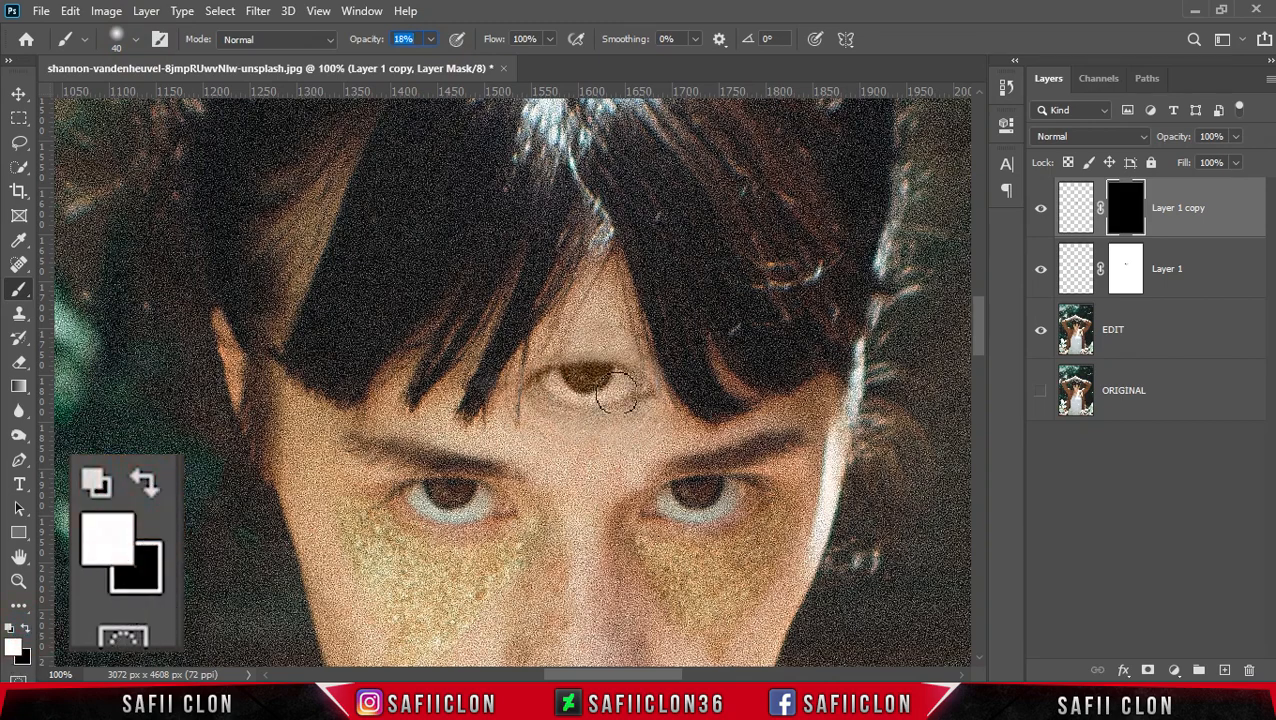
pyautogui.click(584, 380)
pyautogui.press('[')
pyautogui.press('[')
pyautogui.moveTo(554, 383); pyautogui.dragTo(607, 385)
pyautogui.moveTo(430, 40); pyautogui.dragTo(436, 62)
pyautogui.moveTo(616, 380)
pyautogui.mouseDown()
pyautogui.moveTo(576, 397)
pyautogui.moveTo(557, 379)
pyautogui.moveTo(616, 376)
pyautogui.moveTo(536, 382)
pyautogui.moveTo(640, 380)
pyautogui.moveTo(545, 377)
pyautogui.moveTo(637, 388)
pyautogui.moveTo(584, 389)
pyautogui.moveTo(612, 370)
pyautogui.moveTo(637, 393)
pyautogui.moveTo(543, 381)
pyautogui.moveTo(559, 391)
pyautogui.moveTo(609, 377)
pyautogui.moveTo(555, 389)
pyautogui.moveTo(565, 375)
pyautogui.moveTo(612, 396)
pyautogui.moveTo(566, 388)
pyautogui.mouseUp()
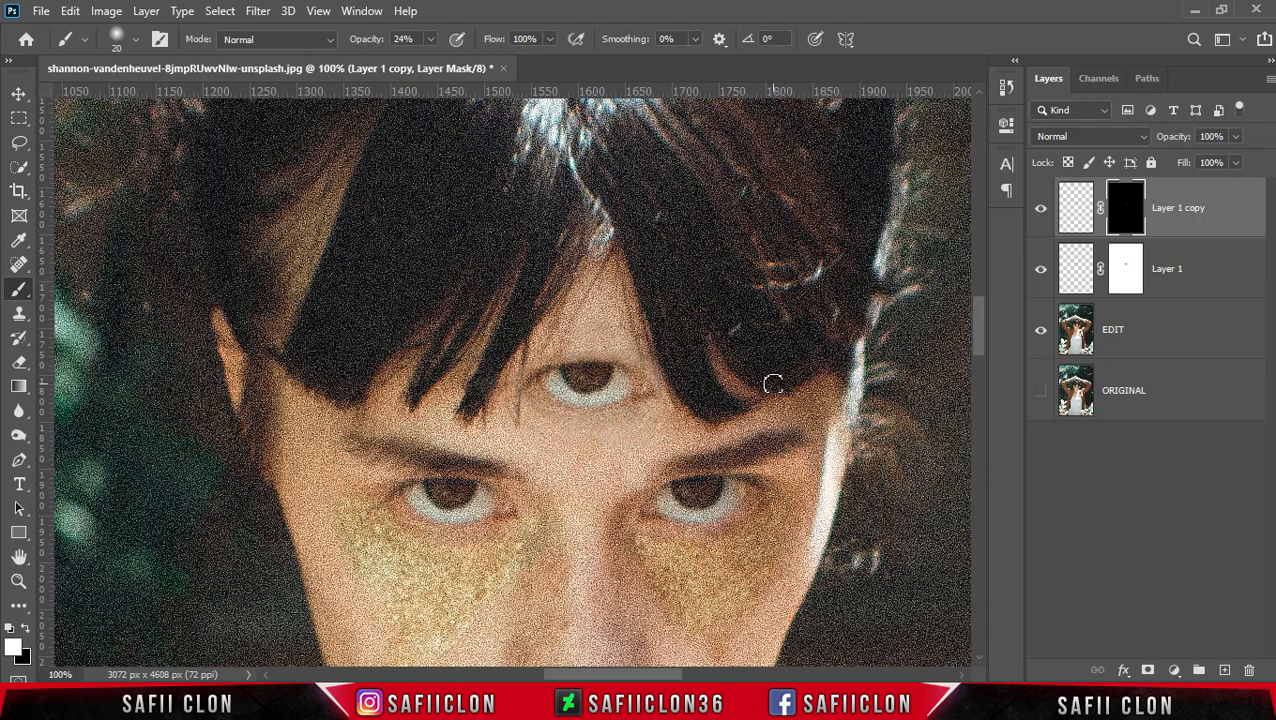
# - Paint black at 54% opacity with a small brush on Layer 1's mask to hide leftover edges around the third eye
pyautogui.click(1041, 208)
pyautogui.click(1041, 208)
pyautogui.click(1126, 270)
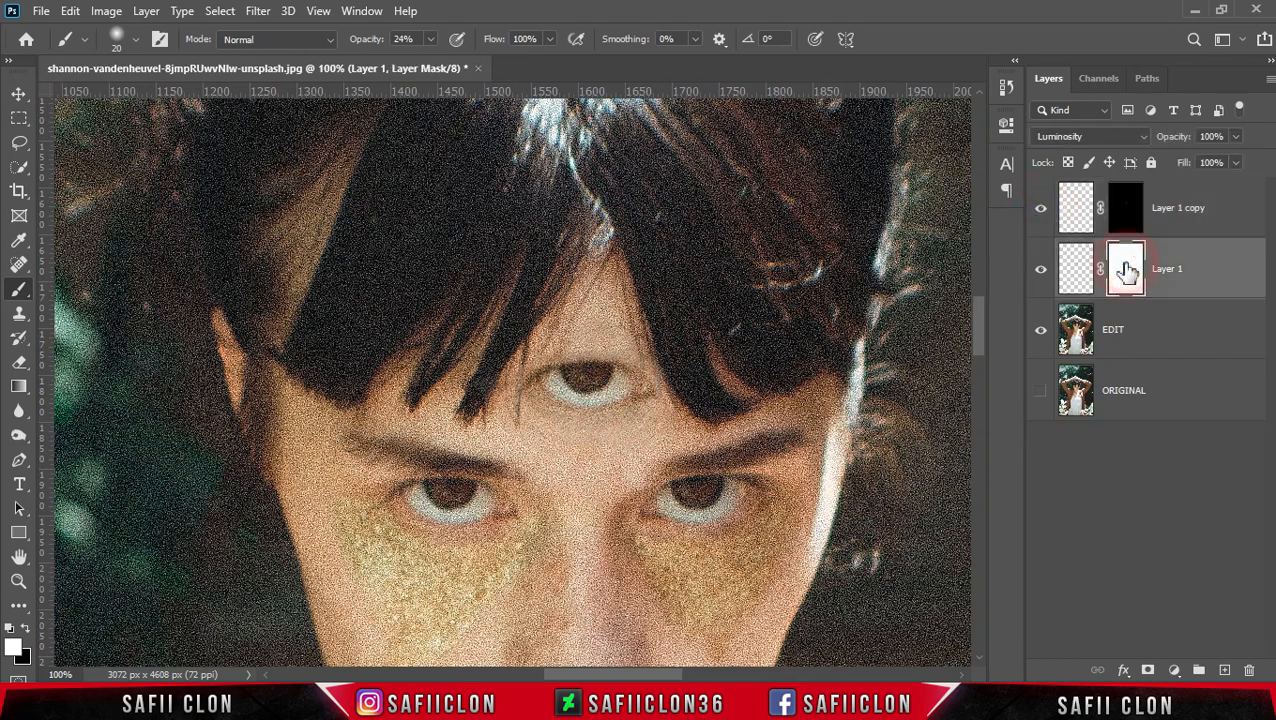
pyautogui.rightClick(22, 289)
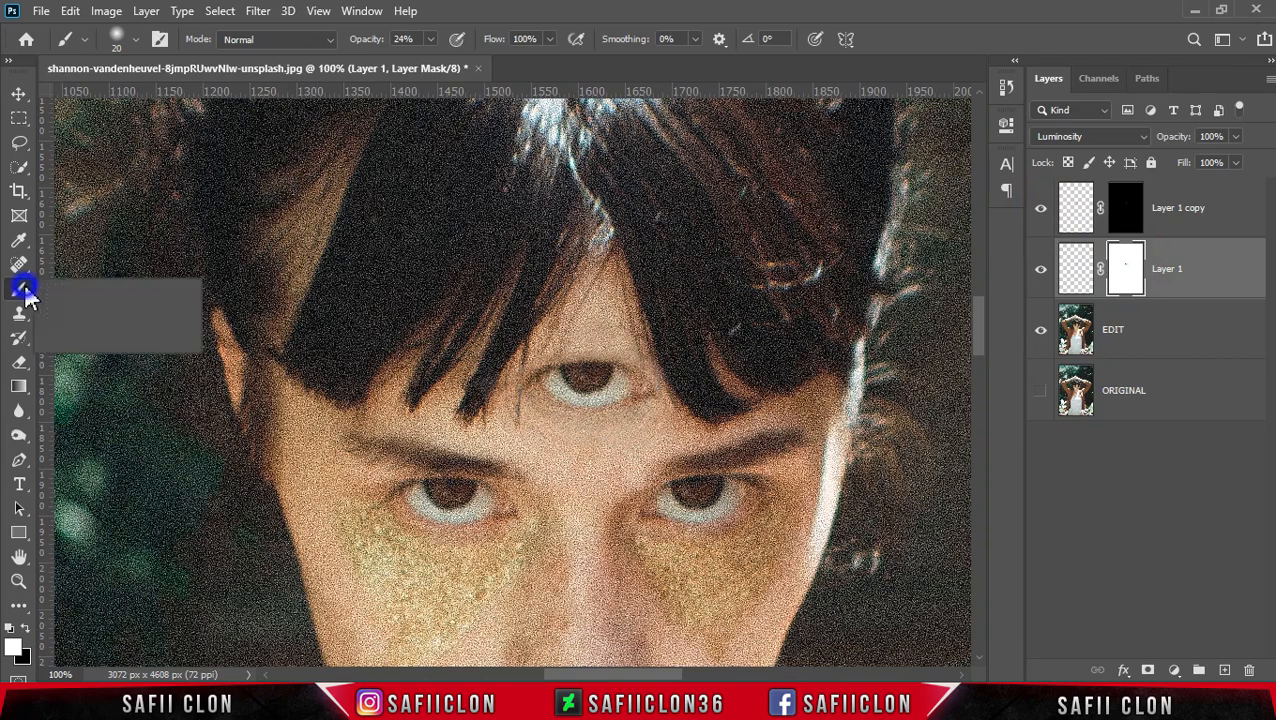
pyautogui.click(64, 291)
pyautogui.click(430, 40)
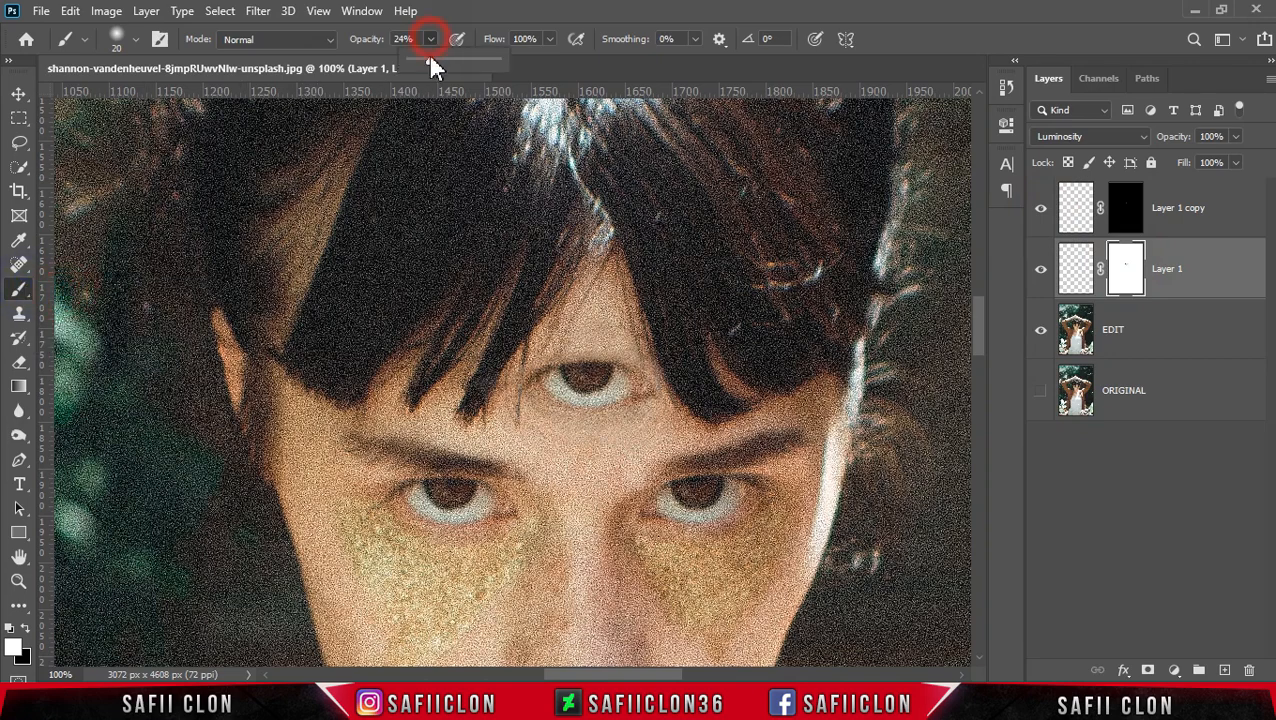
pyautogui.moveTo(432, 59); pyautogui.dragTo(450, 58)
pyautogui.click(431, 39)
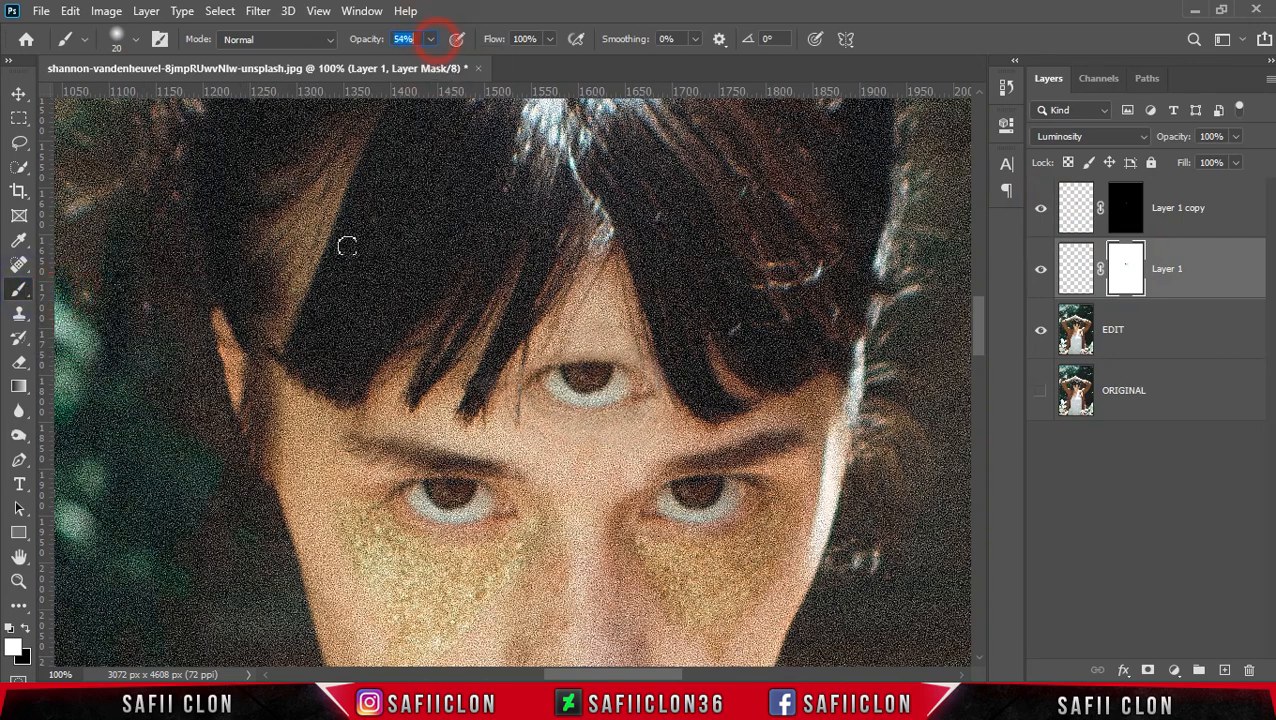
pyautogui.click(25, 628)
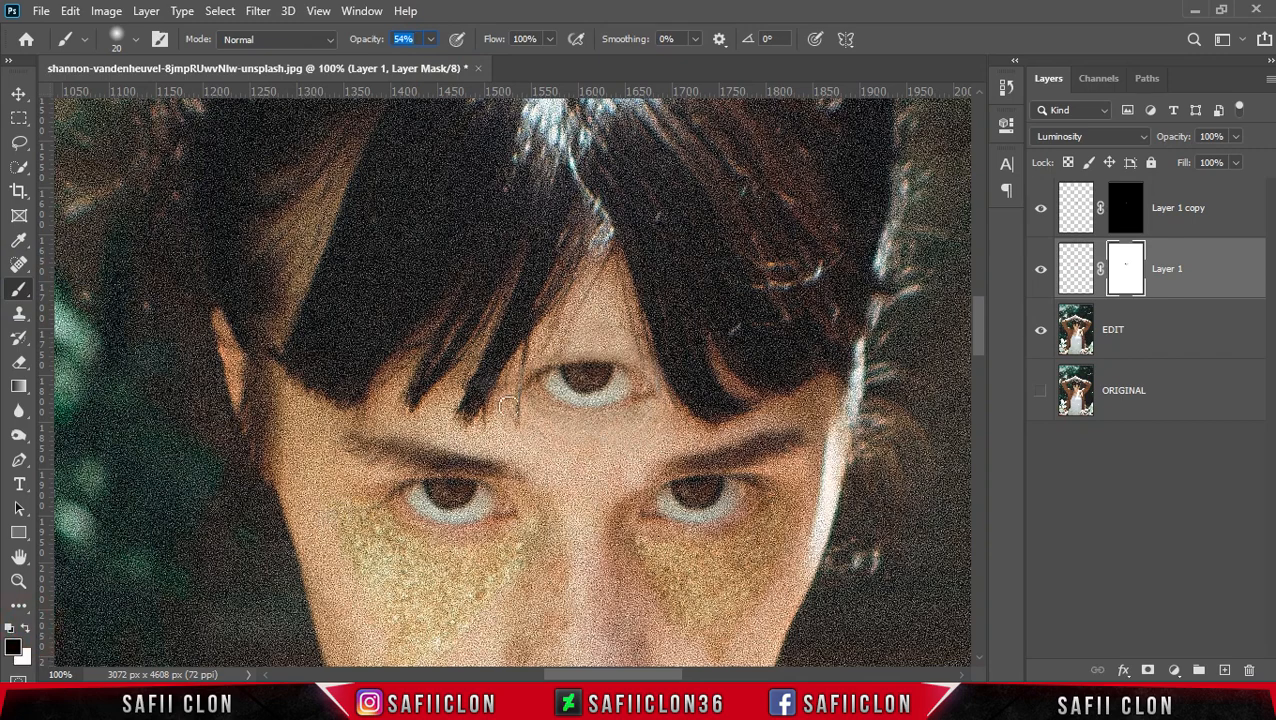
pyautogui.press('[')
pyautogui.press('[')
pyautogui.click(553, 350)
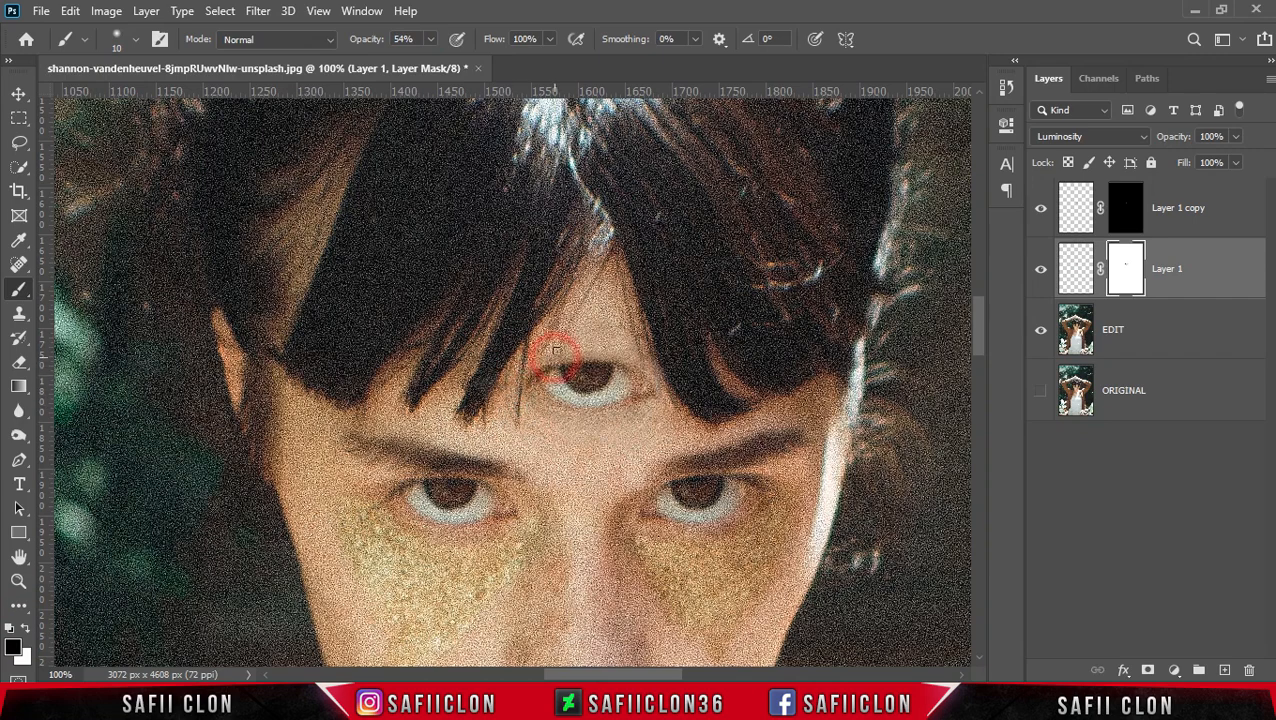
pyautogui.click(546, 344)
pyautogui.click(508, 377)
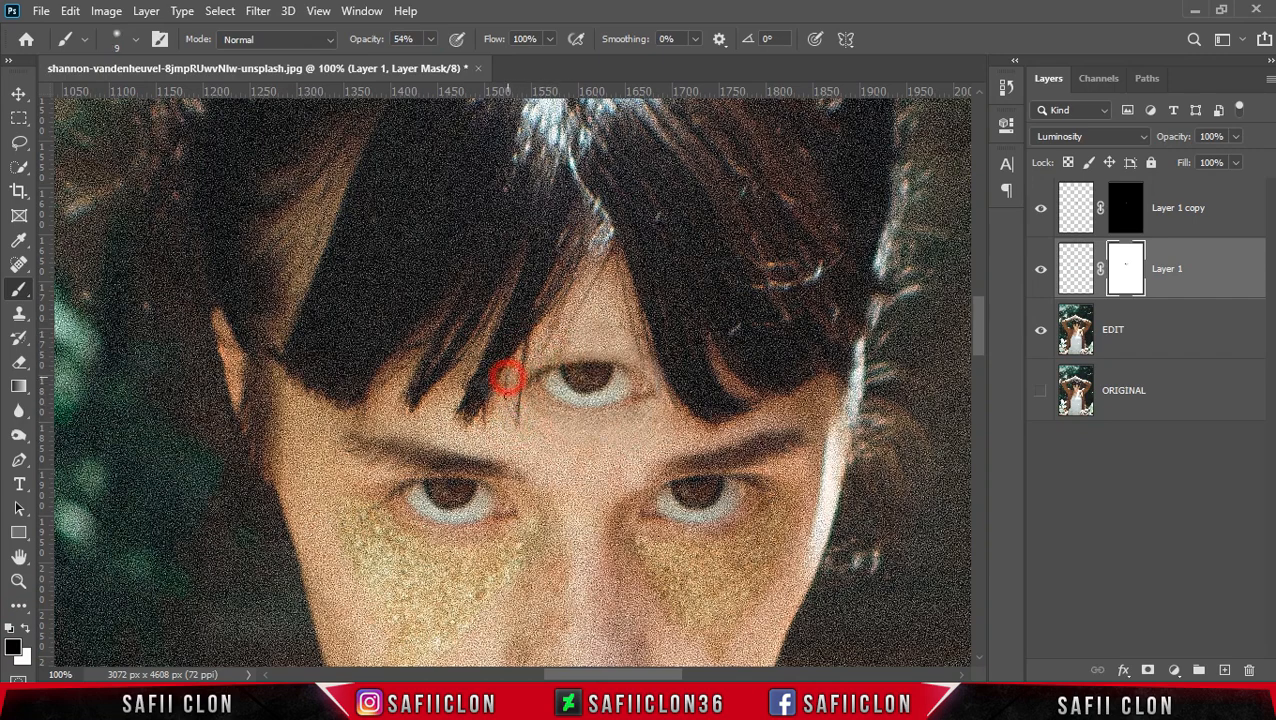
pyautogui.click(638, 342)
pyautogui.click(655, 359)
pyautogui.click(660, 390)
pyautogui.press(']')
pyautogui.press(']')
pyautogui.press(']')
pyautogui.click(594, 352)
pyautogui.click(571, 352)
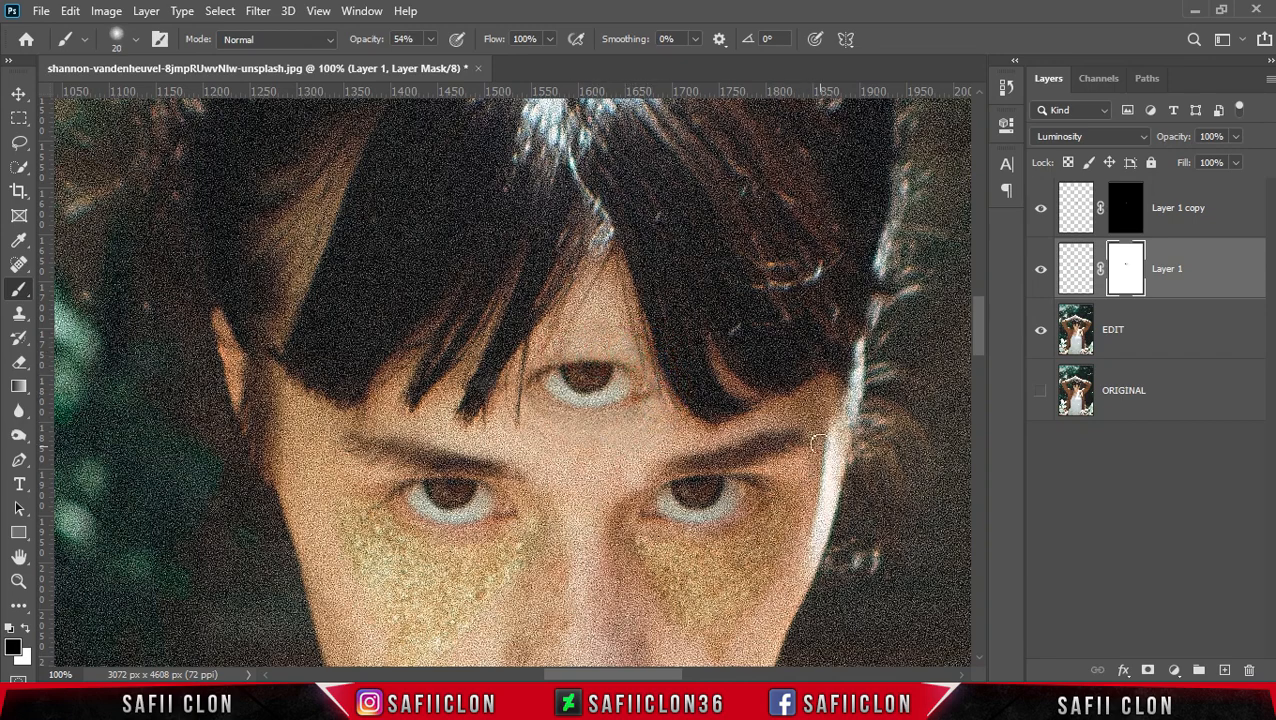
# - Create a new empty layer above Layer 1 copy
pyautogui.hotkey('ctrl', '-')
pyautogui.hotkey('ctrl', '-')
pyautogui.hotkey('ctrl', '-')
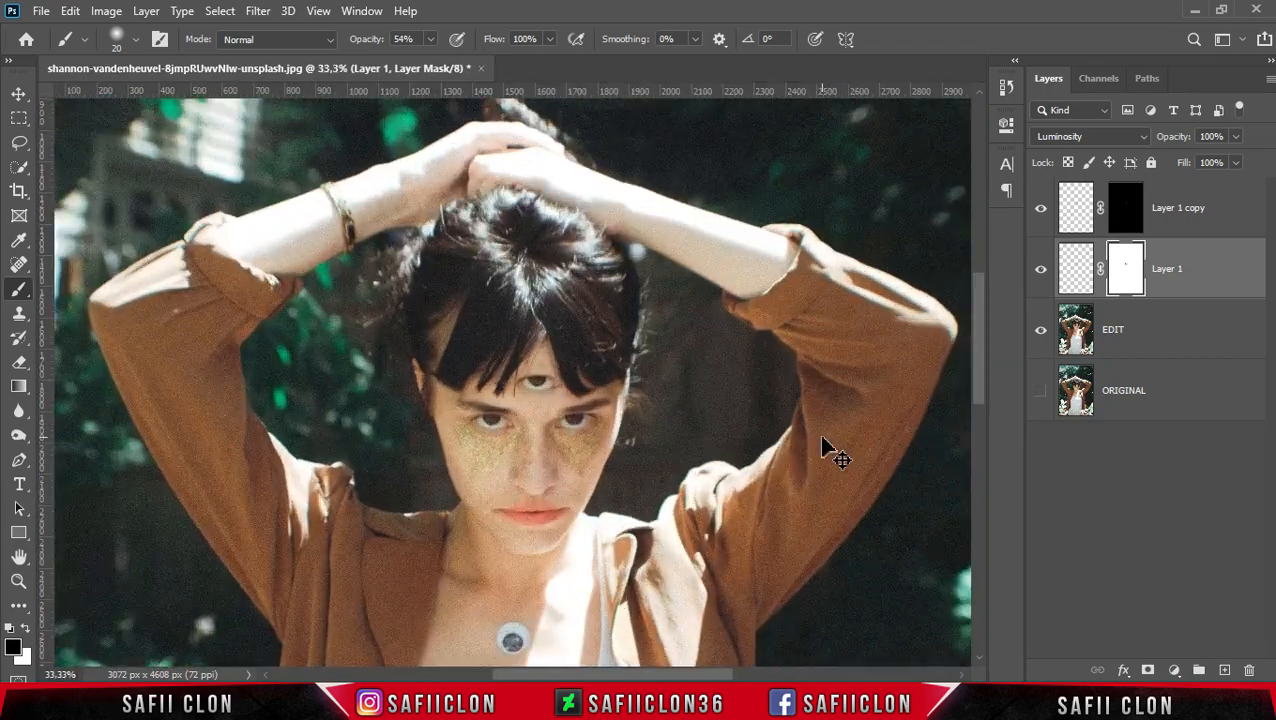
pyautogui.hotkey('ctrl', '+')
pyautogui.hotkey('ctrl', '+')
pyautogui.hotkey('ctrl', '-')
pyautogui.click(1217, 230)
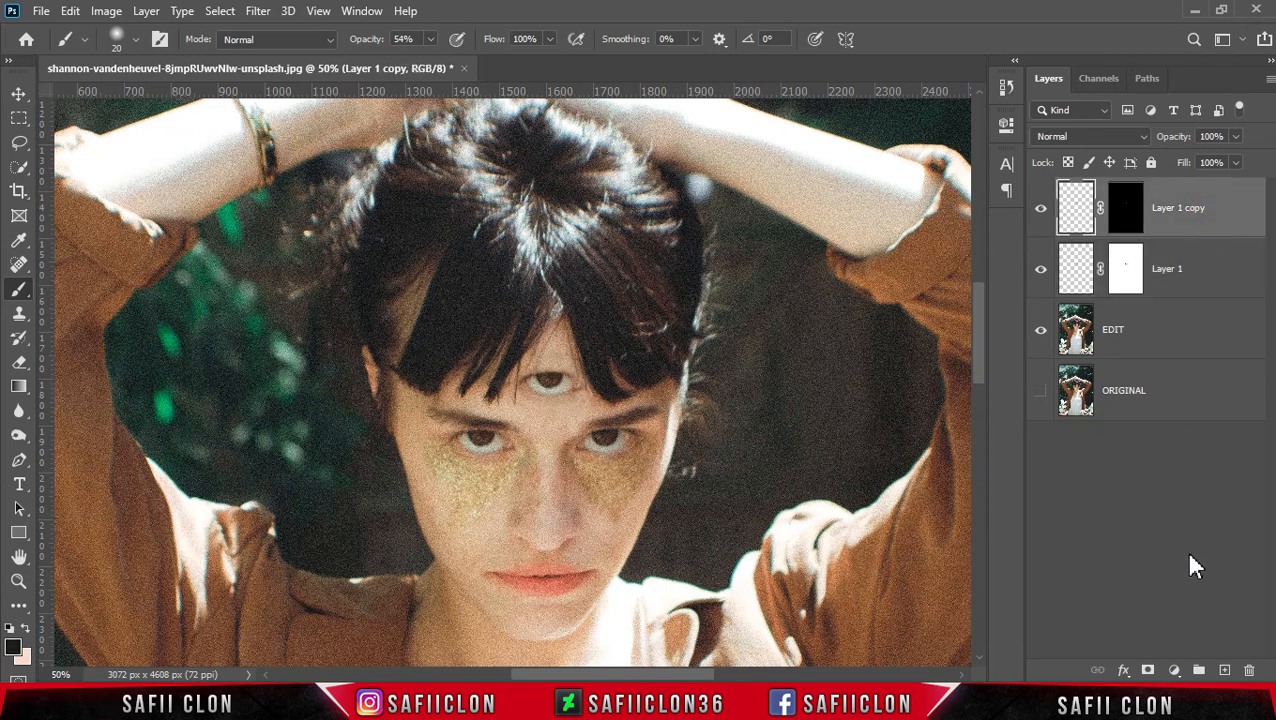
pyautogui.click(1224, 670)
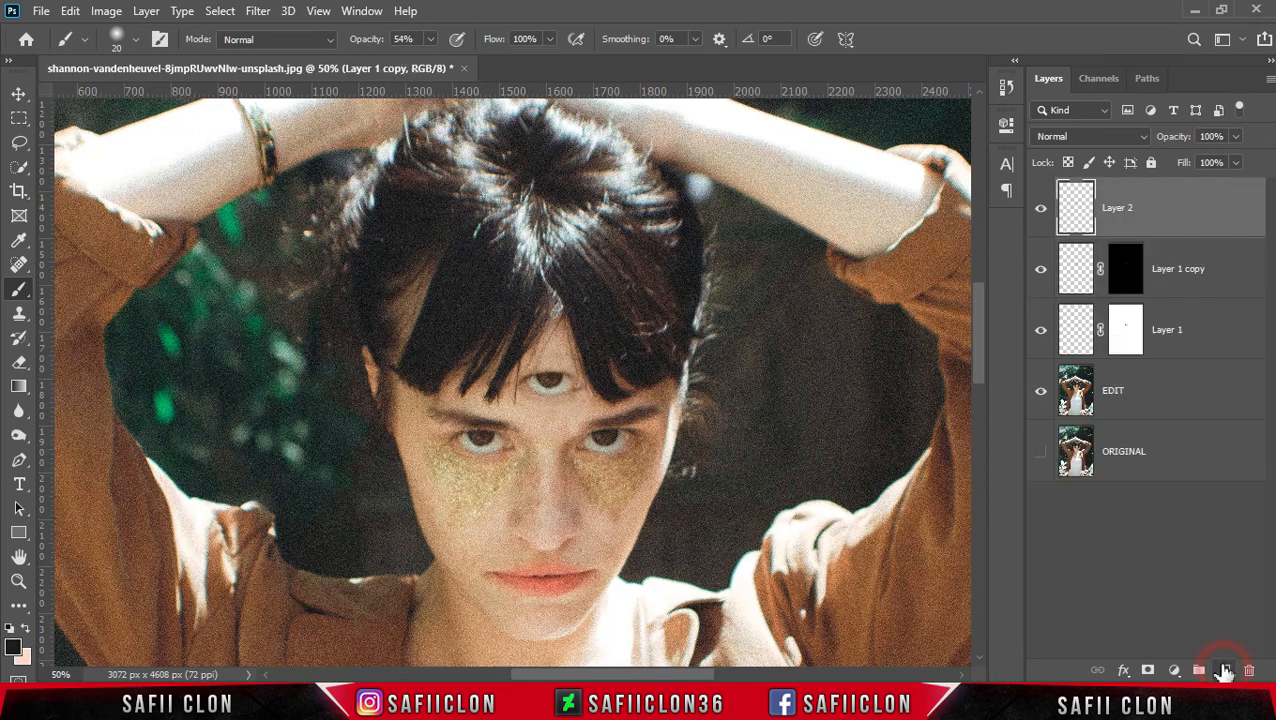
# - Fill the new Layer 2 with 50% Gray
pyautogui.click(1154, 210)
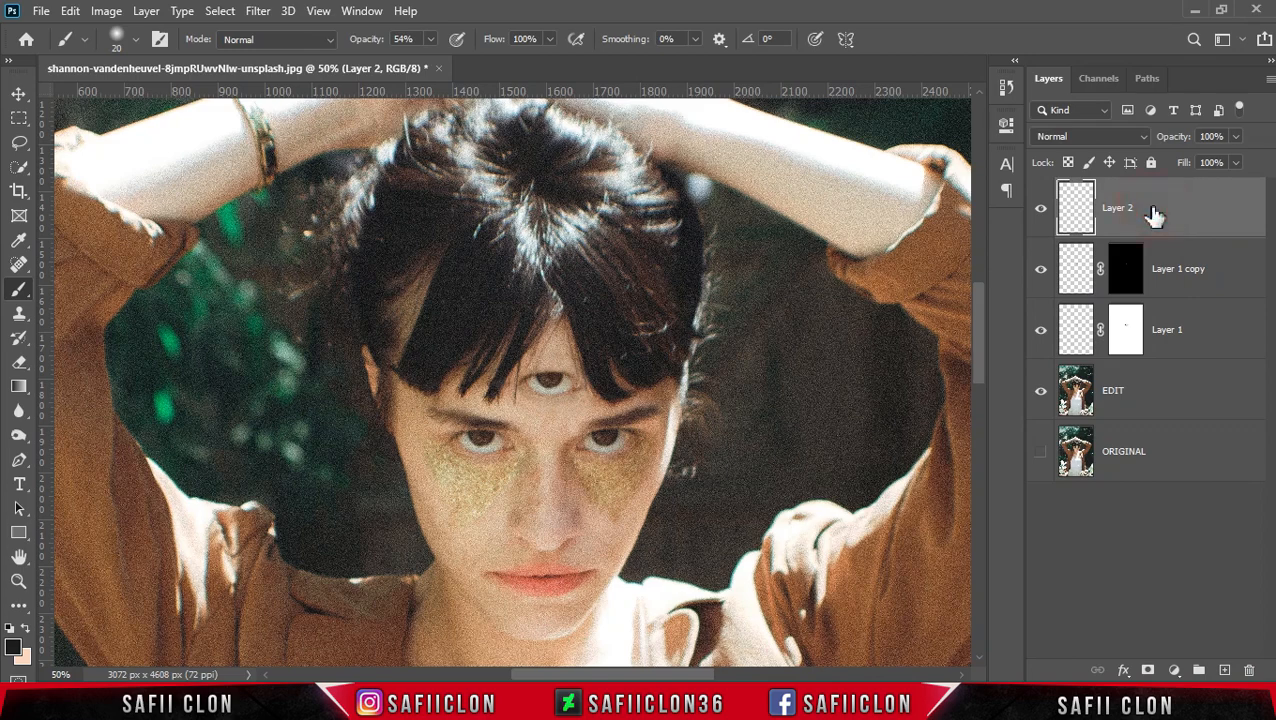
pyautogui.click(70, 12)
pyautogui.click(140, 300)
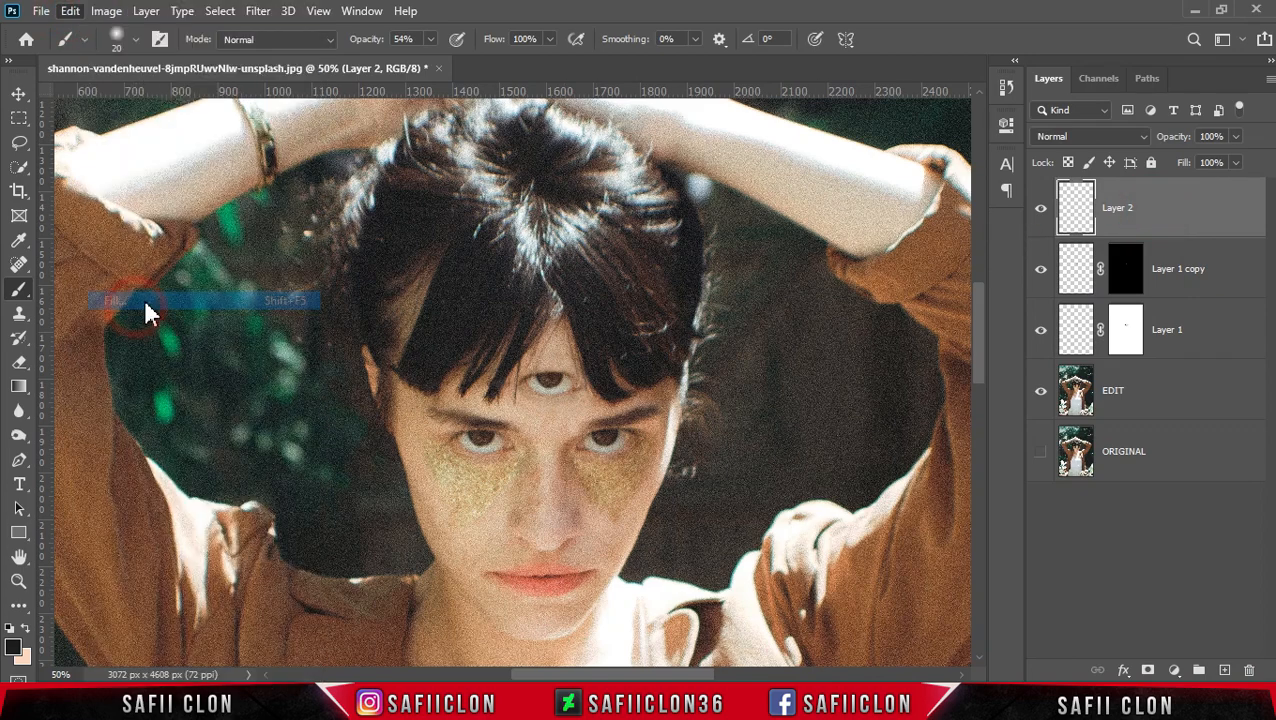
pyautogui.click(650, 160)
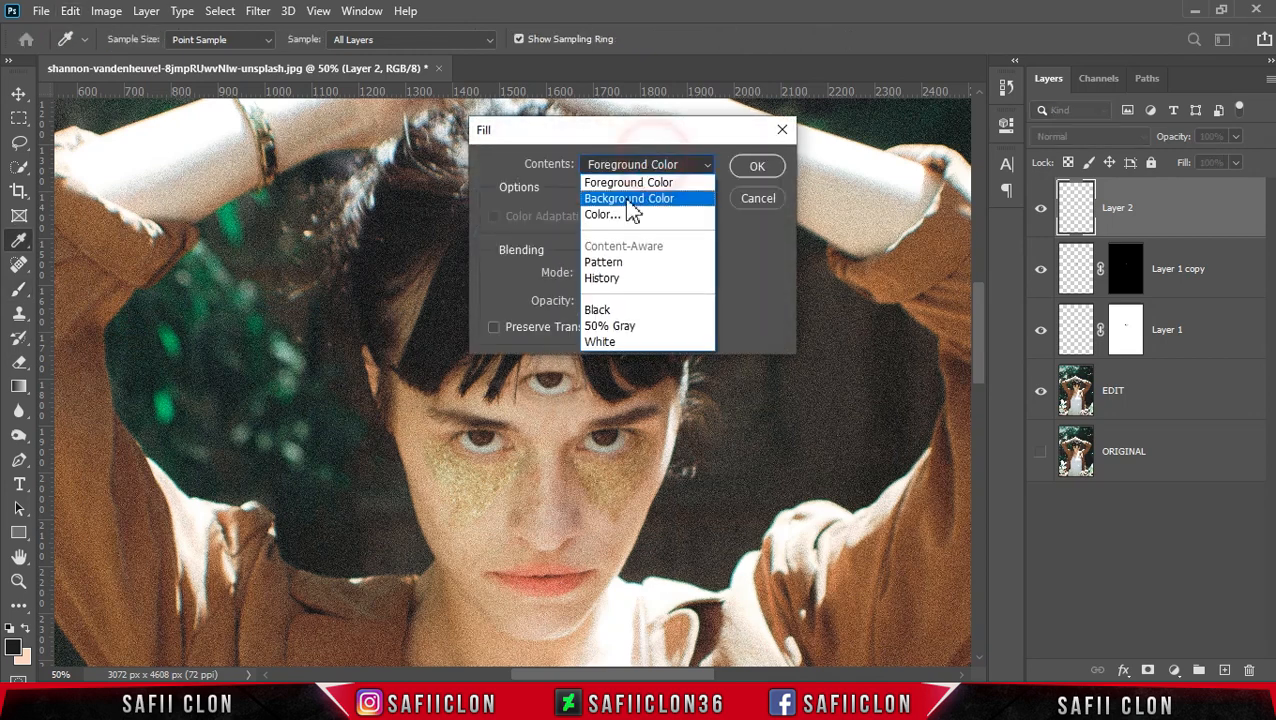
pyautogui.click(615, 332)
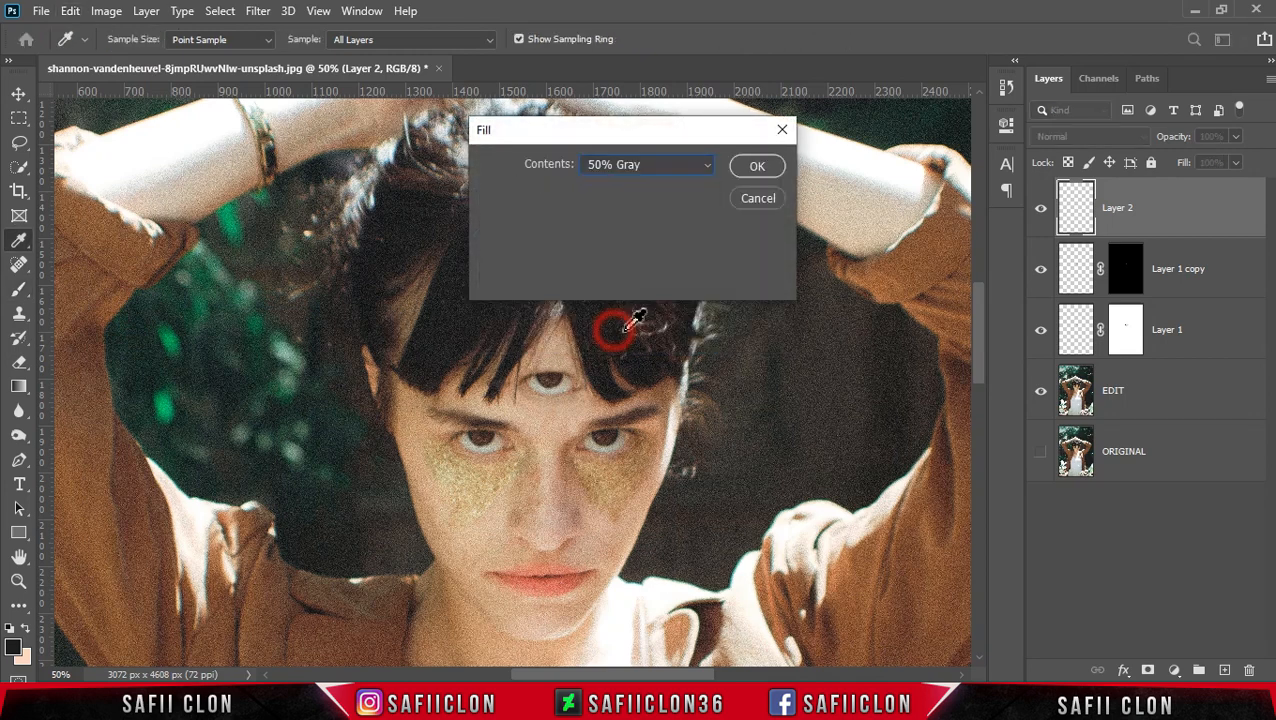
pyautogui.click(758, 165)
# - Set the gray Layer 2's blend mode to Soft Light
pyautogui.press('b')
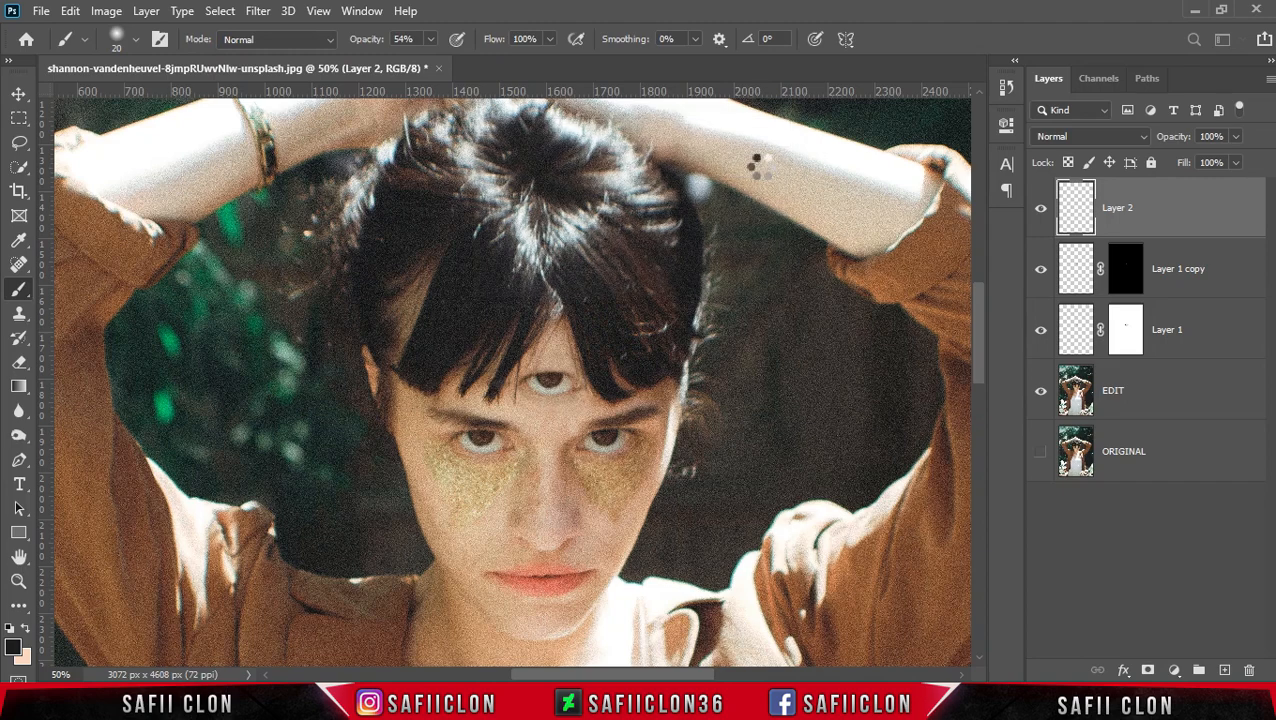
pyautogui.click(1125, 140)
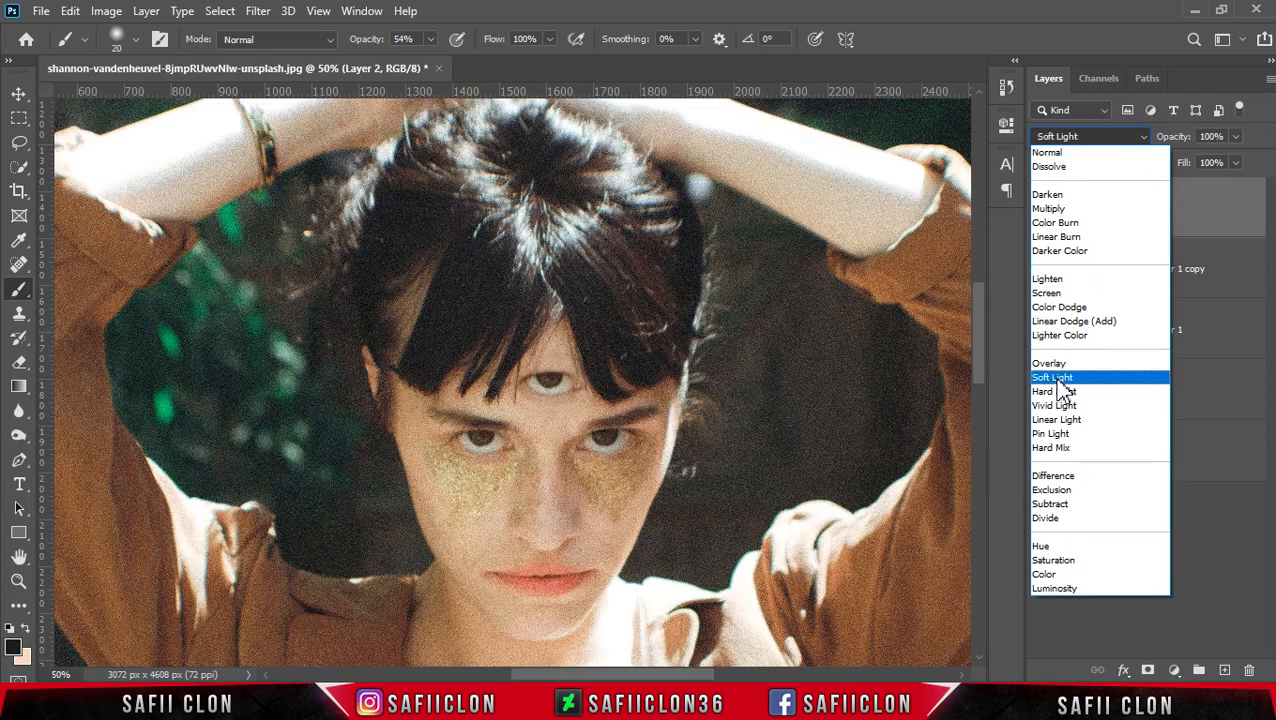
pyautogui.click(1057, 379)
pyautogui.click(1075, 207)
# - Dodge the third eye's iris and lid on Layer 2 with a soft Dodge brush at 21% exposure on midtones
pyautogui.moveTo(18, 435)
pyautogui.mouseDown()
pyautogui.moveTo(63, 433)
pyautogui.moveTo(94, 458)
pyautogui.mouseUp()
pyautogui.click(135, 39)
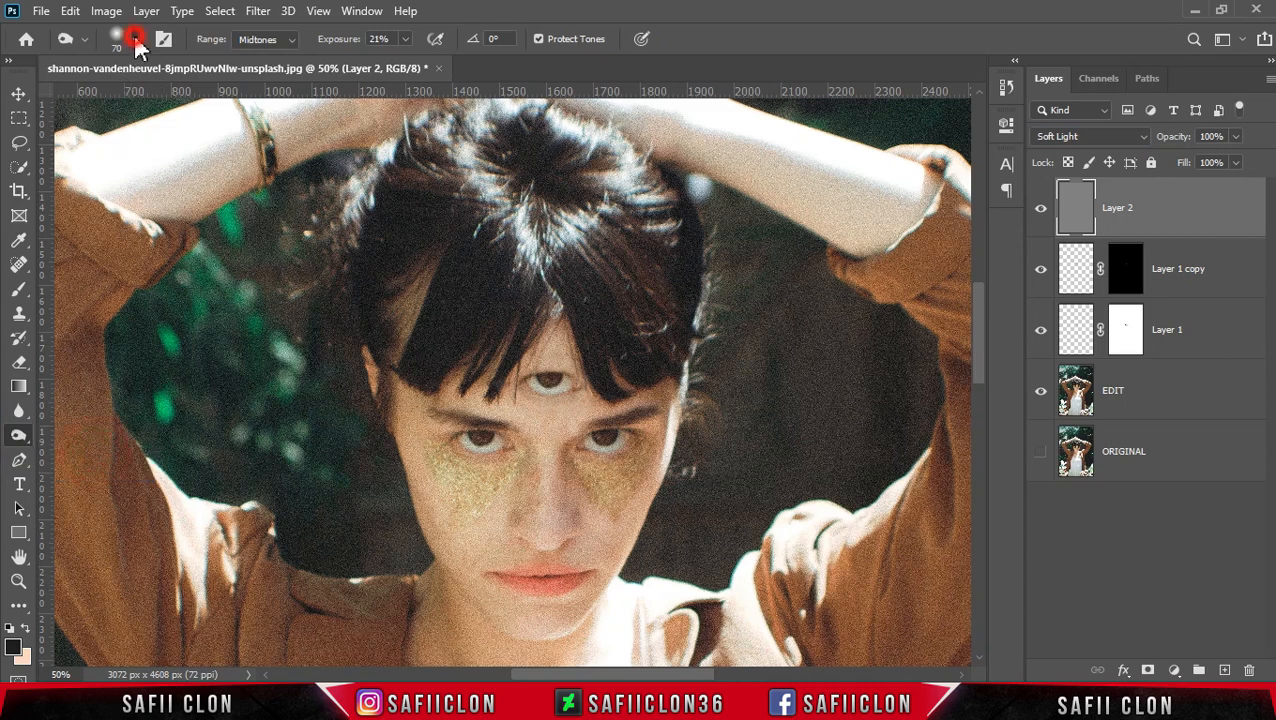
pyautogui.moveTo(140, 104); pyautogui.dragTo(130, 100)
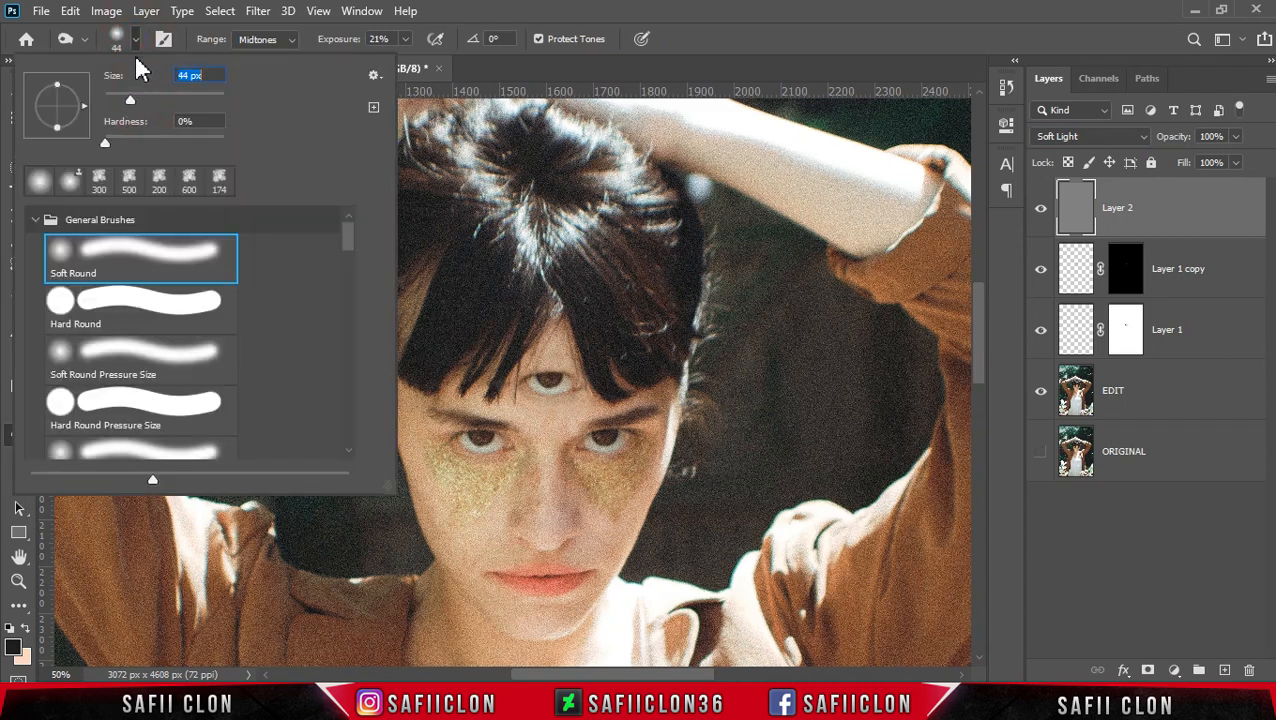
pyautogui.click(135, 39)
pyautogui.click(405, 40)
pyautogui.moveTo(407, 59); pyautogui.dragTo(407, 59)
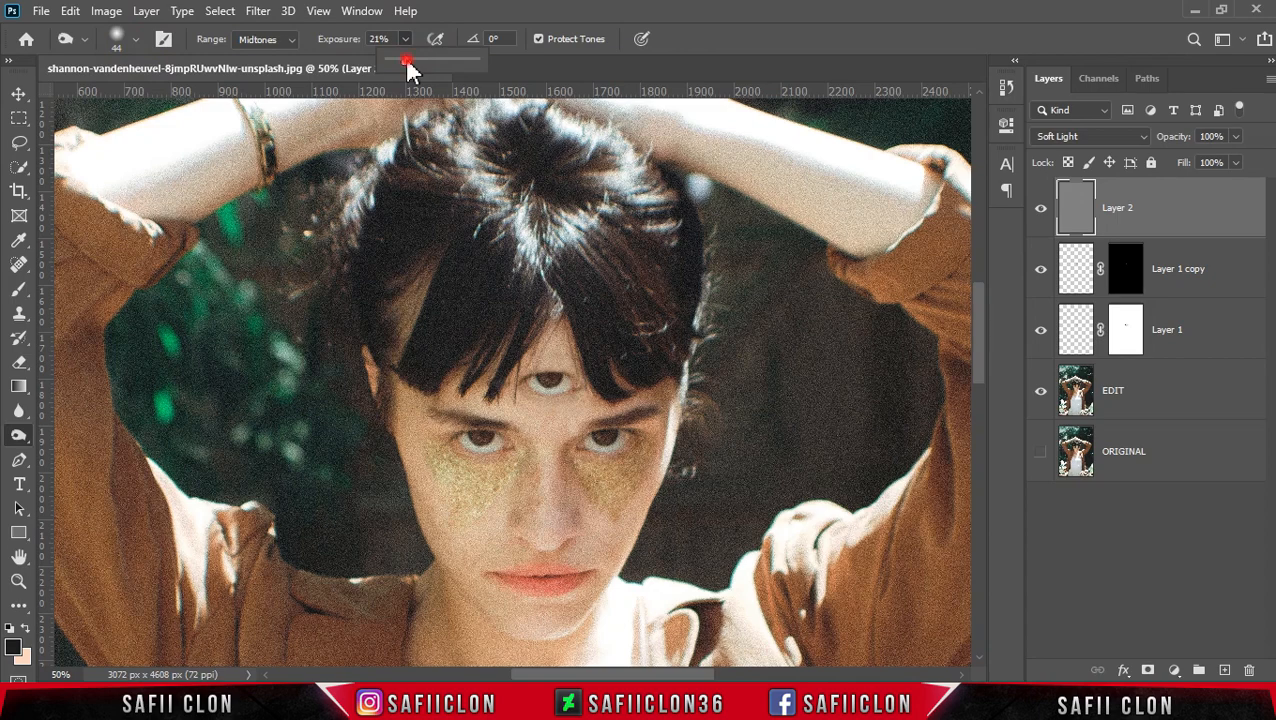
pyautogui.click(405, 39)
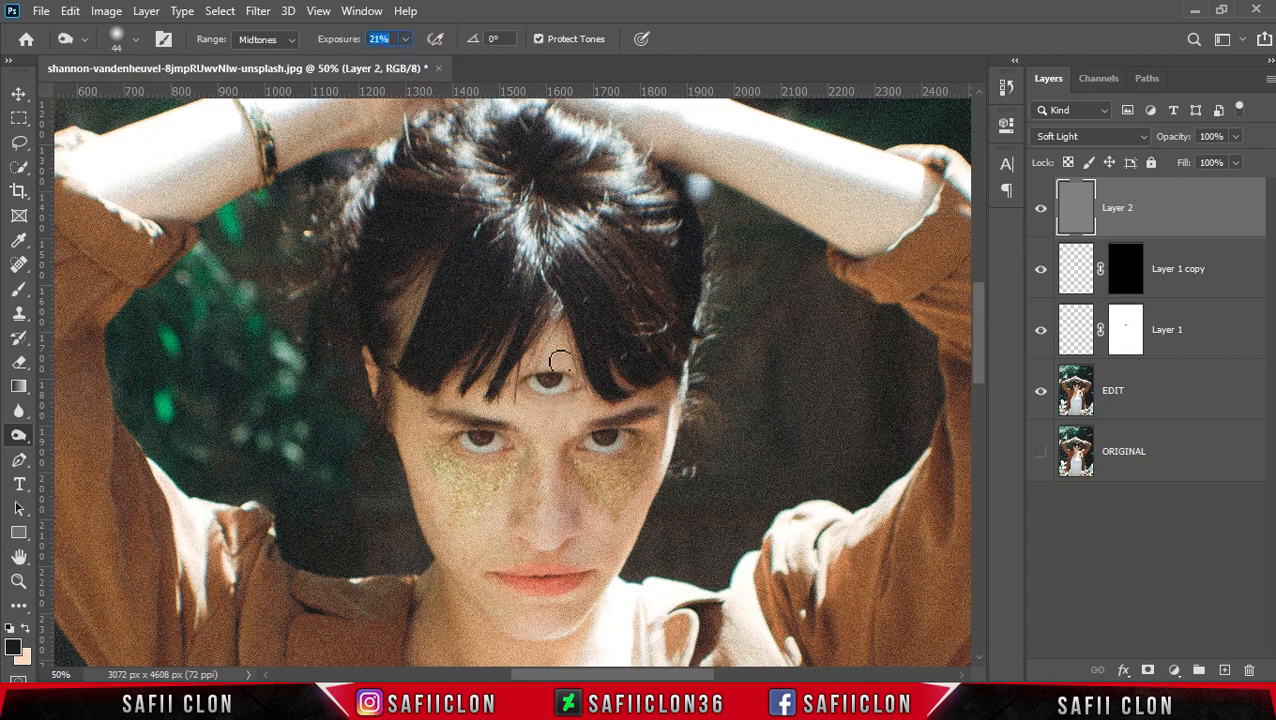
pyautogui.hotkey('ctrl', '+')
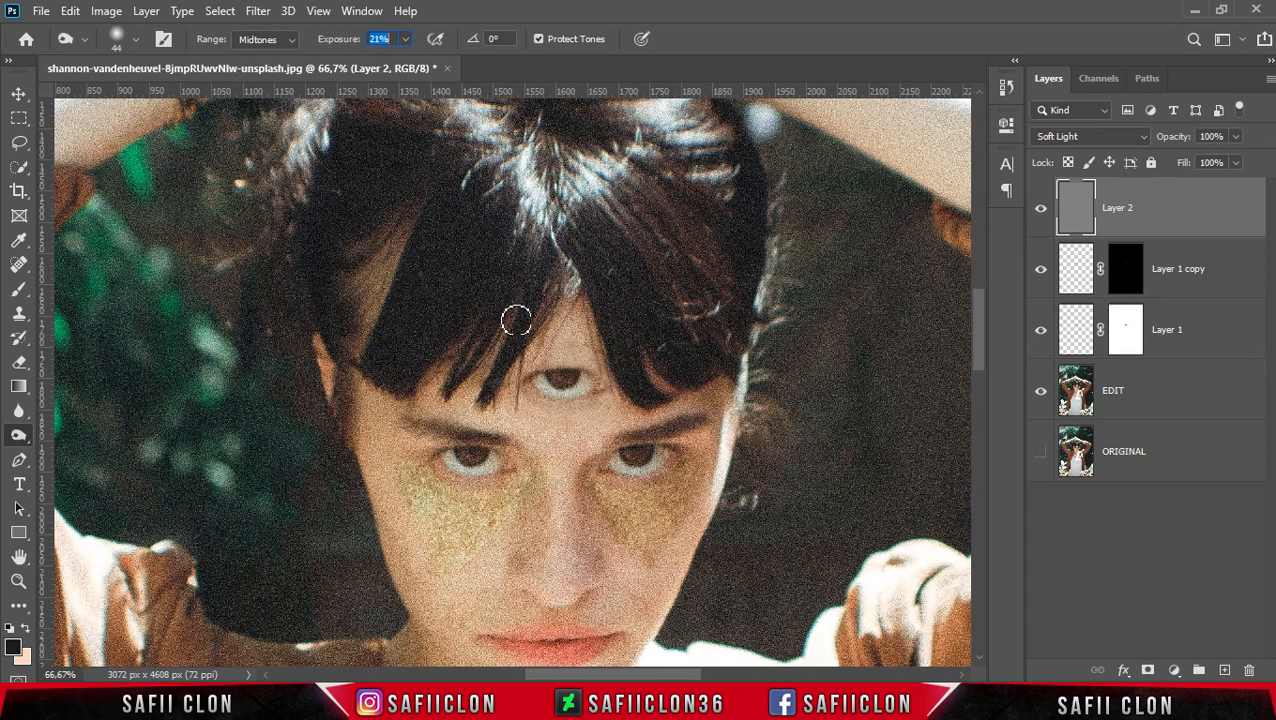
pyautogui.click(532, 380)
pyautogui.moveTo(533, 382)
pyautogui.mouseDown()
pyautogui.moveTo(583, 398)
pyautogui.moveTo(588, 379)
pyautogui.moveTo(572, 390)
pyautogui.mouseUp()
pyautogui.press('[')
pyautogui.press('[')
pyautogui.press('[')
pyautogui.click(535, 391)
pyautogui.press(']')
pyautogui.click(572, 370)
pyautogui.click(577, 375)
pyautogui.click(587, 371)
pyautogui.click(577, 365)
pyautogui.press(']')
pyautogui.press(']')
pyautogui.press(']')
pyautogui.press(']')
pyautogui.moveTo(551, 351); pyautogui.dragTo(569, 335)
pyautogui.moveTo(556, 396); pyautogui.dragTo(593, 391)
pyautogui.press('[')
pyautogui.press('[')
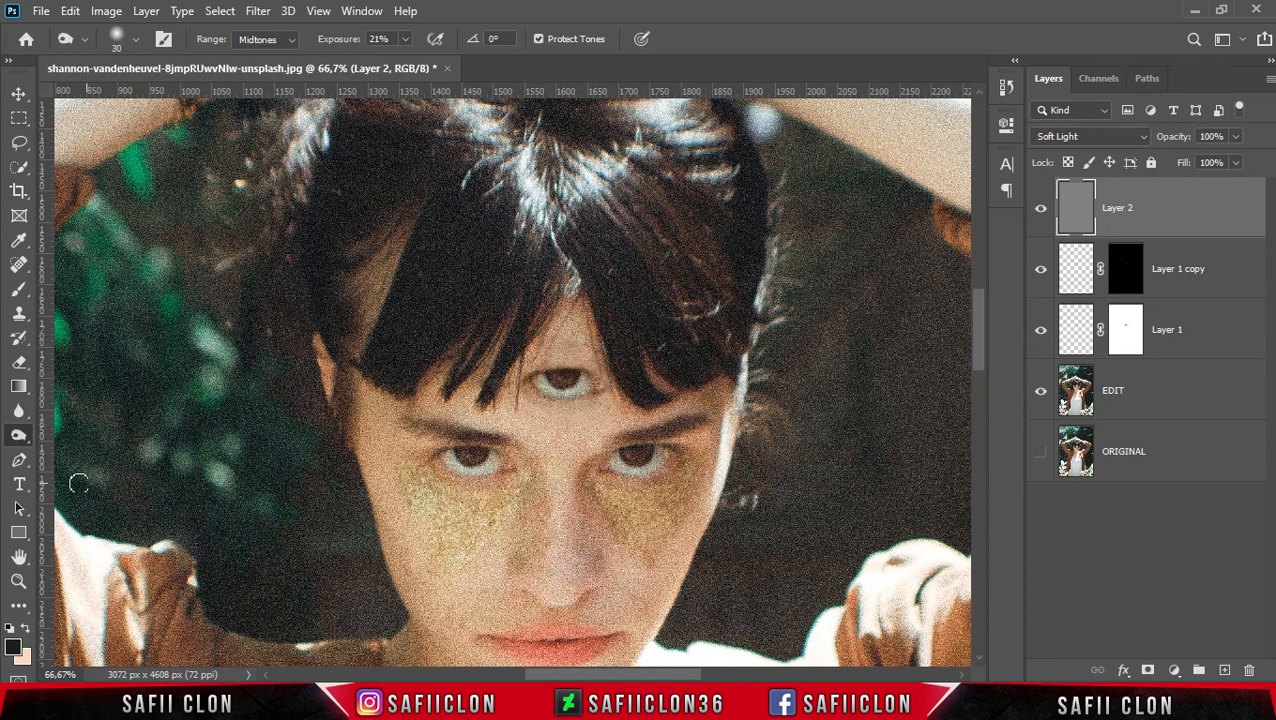
# - Burn the third eye's iris and lower lid on Layer 2 with the Burn tool at 21% exposure
pyautogui.rightClick(18, 435)
pyautogui.click(93, 436)
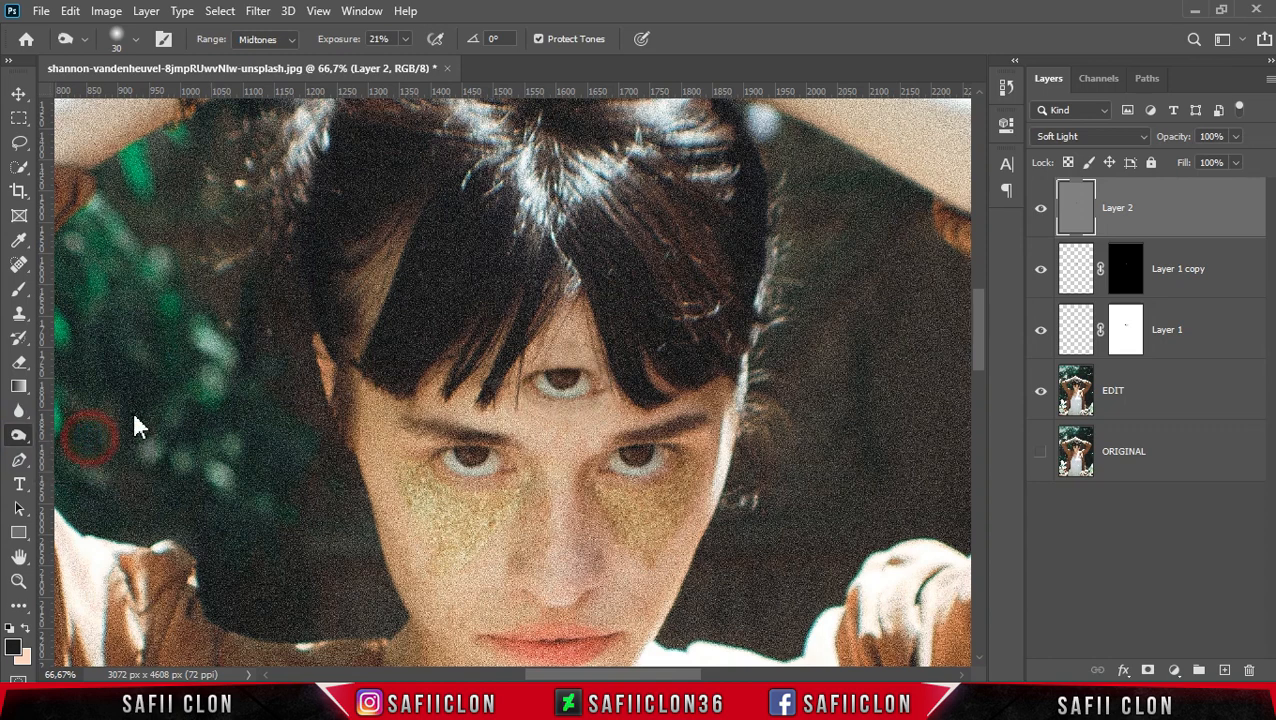
pyautogui.click(398, 40)
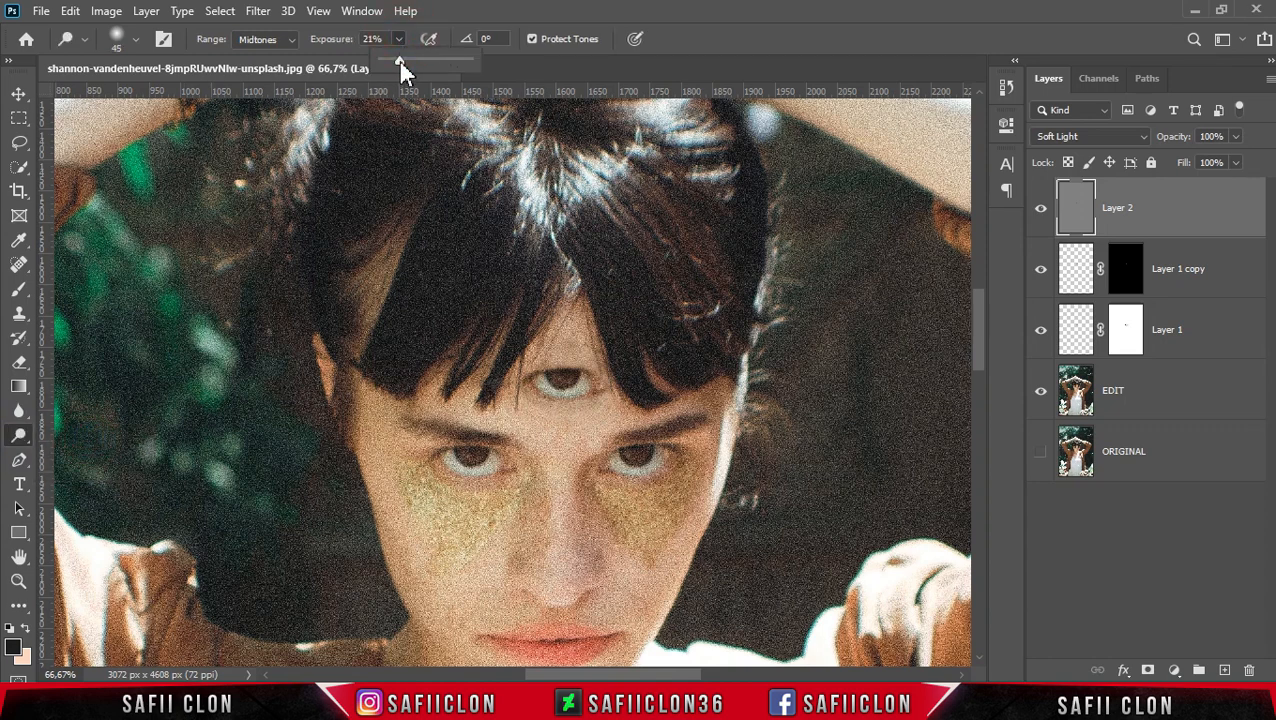
pyautogui.click(398, 40)
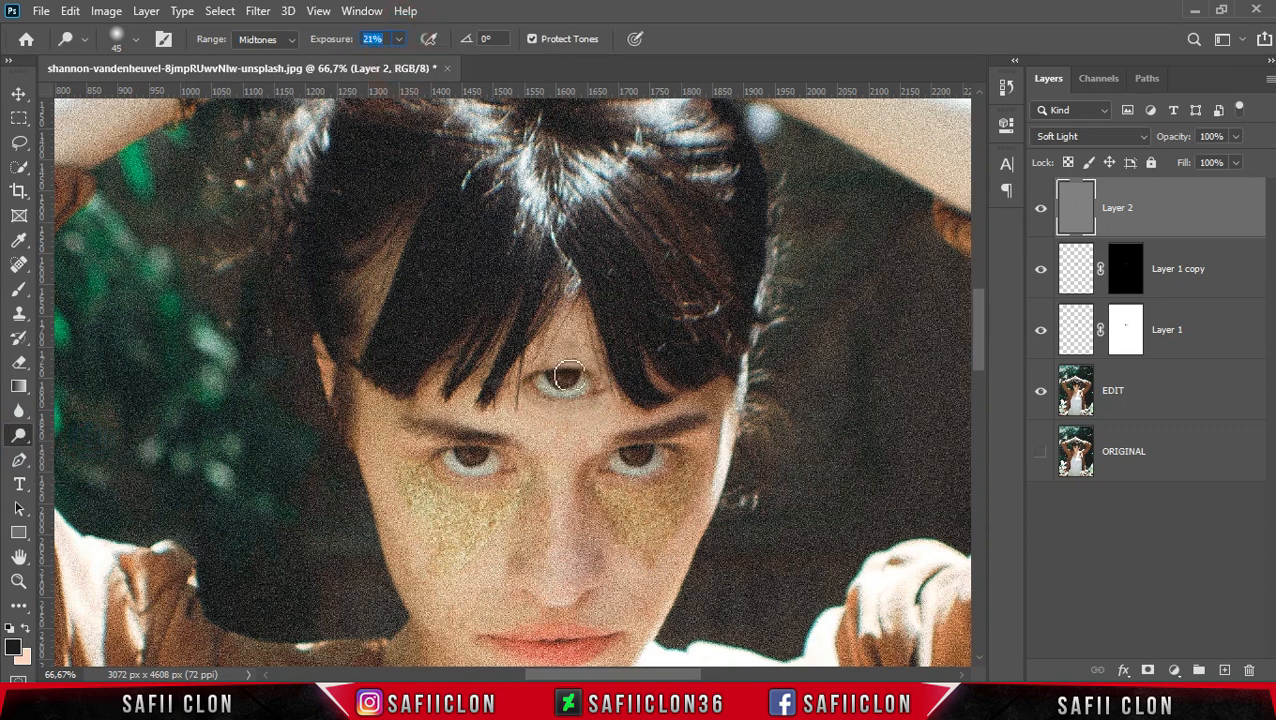
pyautogui.moveTo(588, 360); pyautogui.dragTo(605, 367)
pyautogui.moveTo(566, 389); pyautogui.dragTo(566, 387)
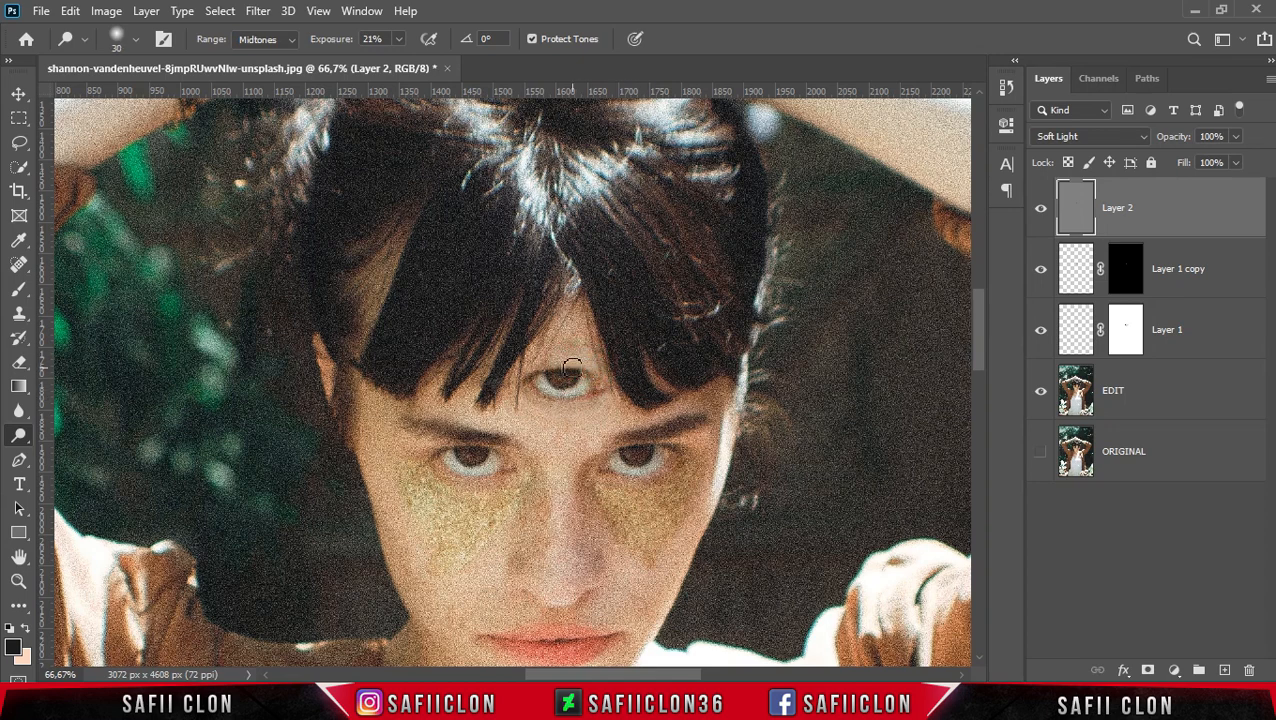
pyautogui.moveTo(565, 371)
pyautogui.mouseDown()
pyautogui.moveTo(604, 374)
pyautogui.moveTo(530, 365)
pyautogui.moveTo(621, 373)
pyautogui.moveTo(634, 393)
pyautogui.moveTo(592, 388)
pyautogui.moveTo(584, 366)
pyautogui.moveTo(554, 353)
pyautogui.moveTo(580, 348)
pyautogui.moveTo(559, 340)
pyautogui.moveTo(604, 351)
pyautogui.moveTo(589, 352)
pyautogui.moveTo(610, 376)
pyautogui.mouseUp()
pyautogui.press(']')
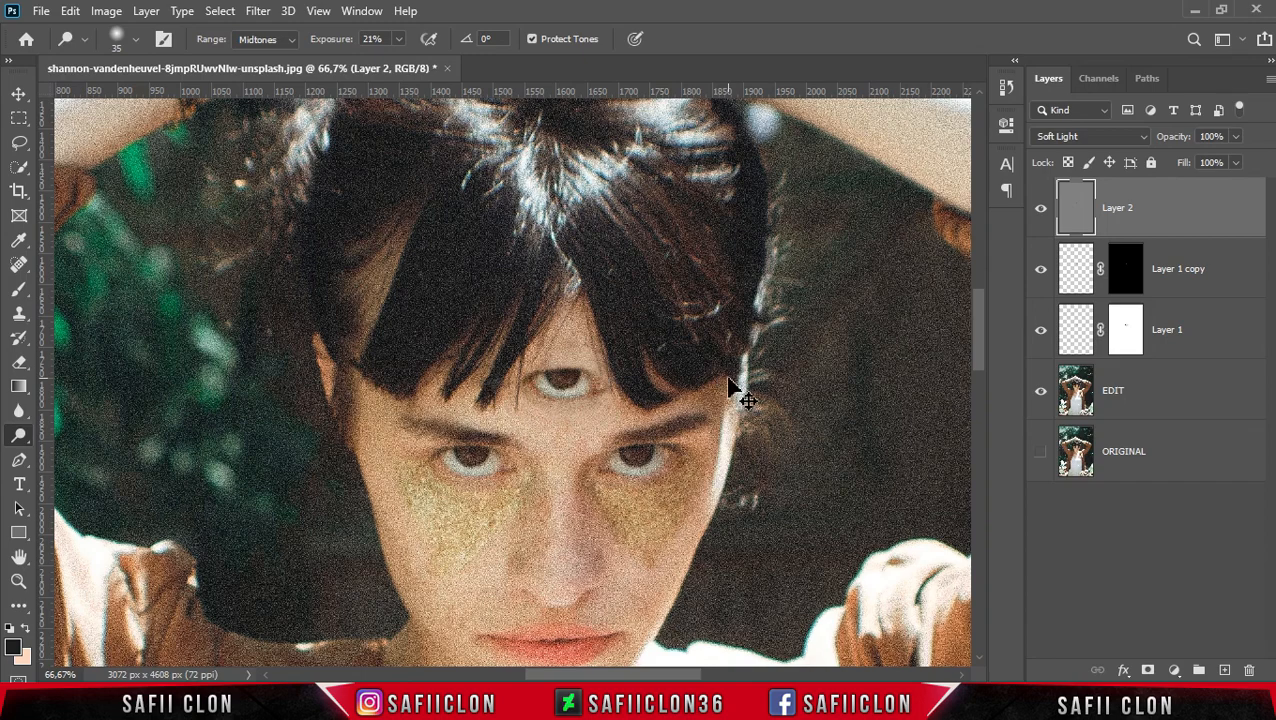
# - Group Layer 2, Layer 1 copy and Layer 1 into a new group named EYE
pyautogui.hotkey('ctrl', '-')
pyautogui.hotkey('ctrl', '-')
pyautogui.hotkey('ctrl', '-')
pyautogui.hotkey('ctrl', '-')
pyautogui.hotkey('ctrl', '-')
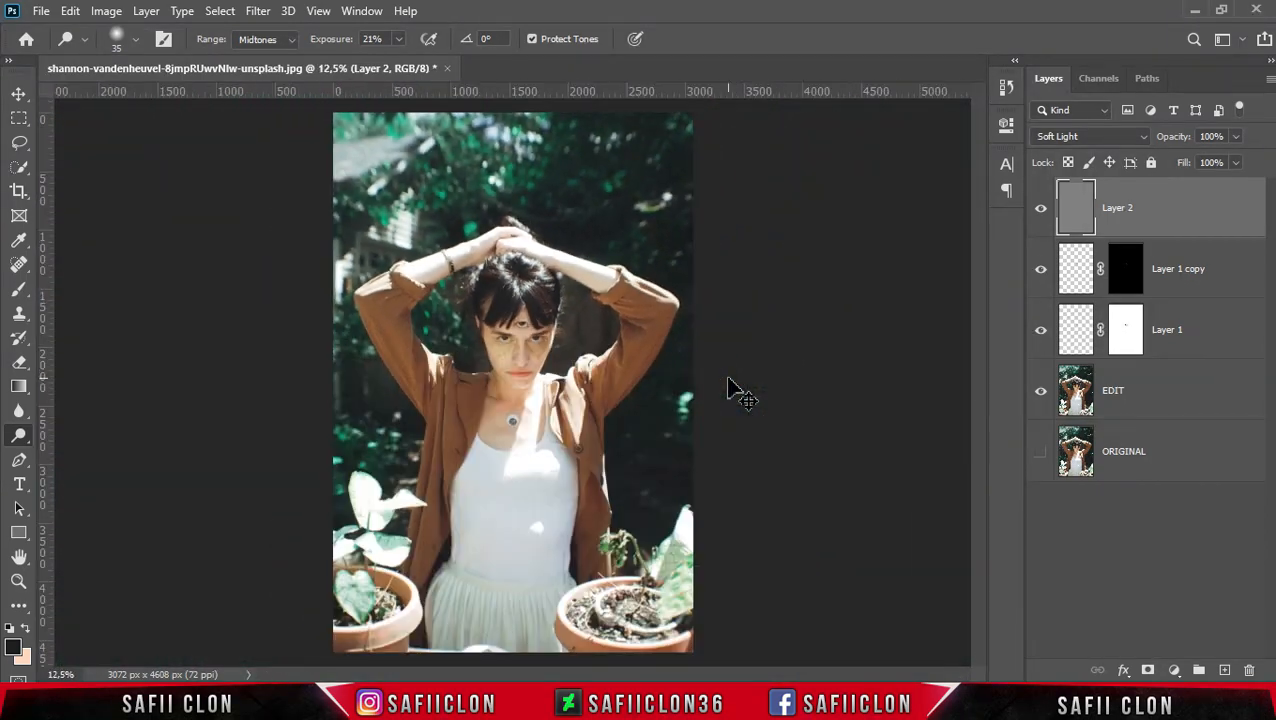
pyautogui.hotkey('ctrl', '+')
pyautogui.hotkey('ctrl', '+')
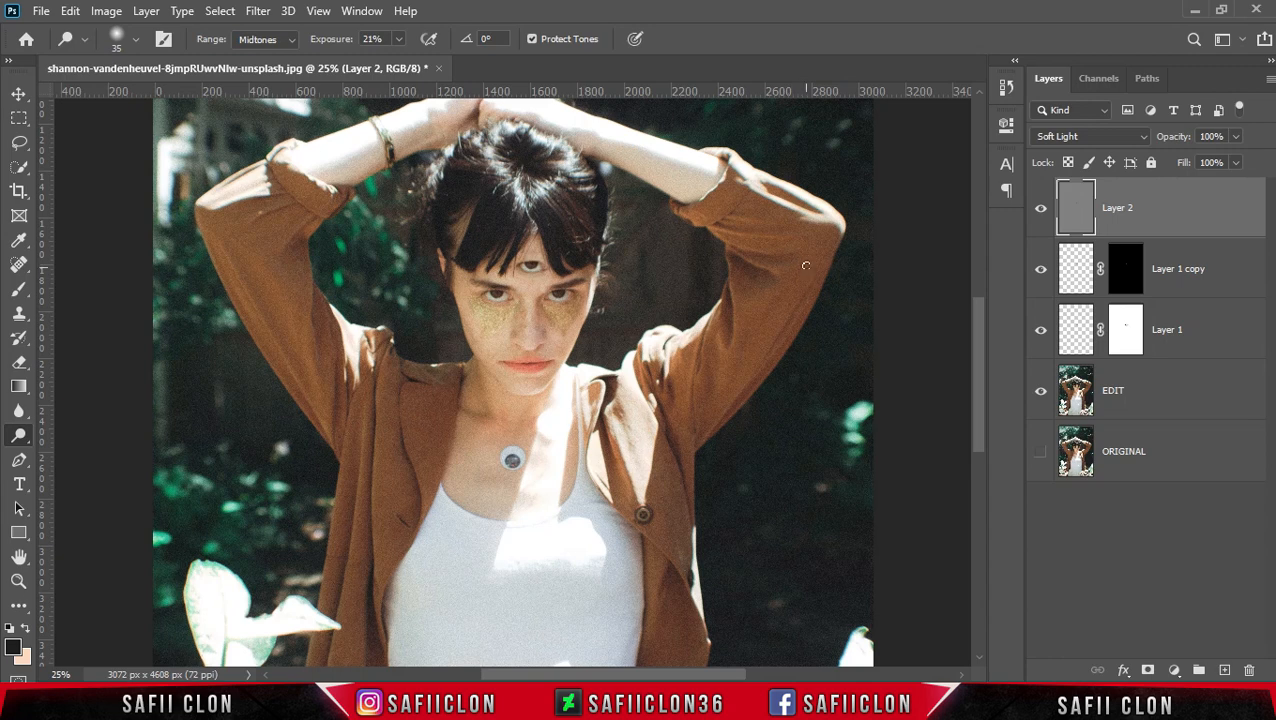
pyautogui.click(1182, 214)
pyautogui.keyDown('shift'); pyautogui.click(1218, 340); pyautogui.keyUp('shift')
pyautogui.rightClick(1205, 322)
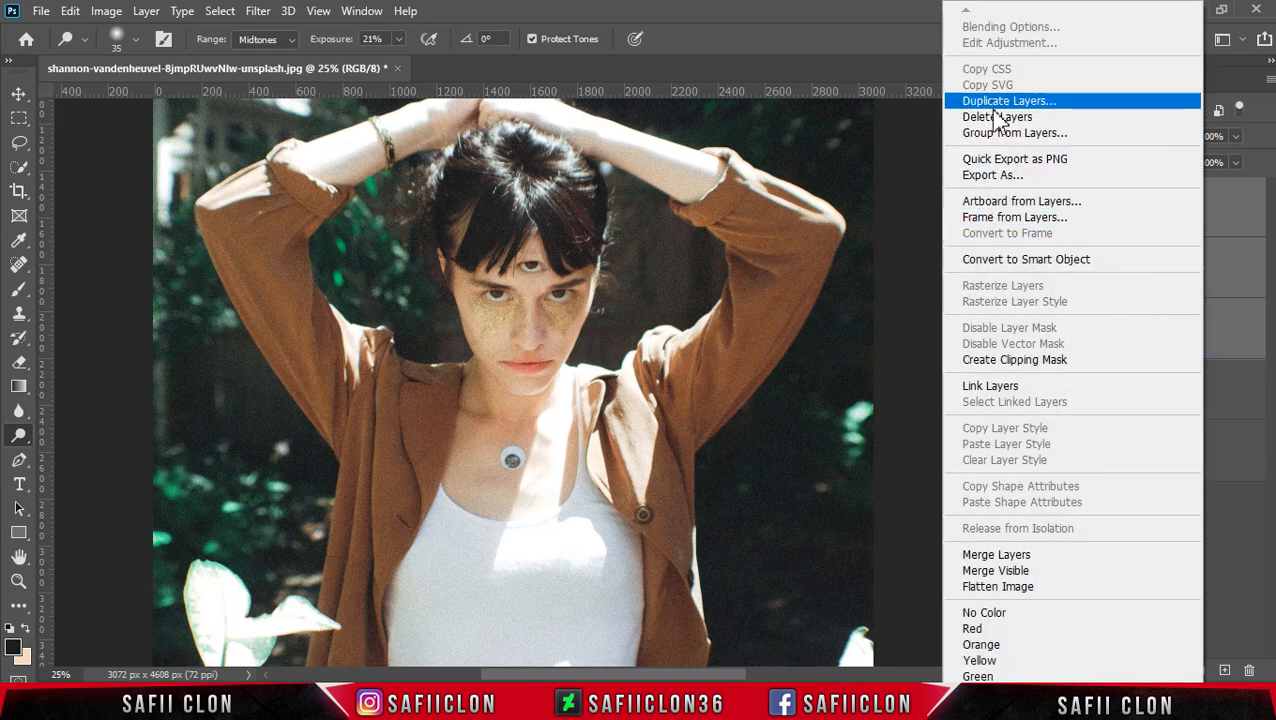
pyautogui.click(1012, 134)
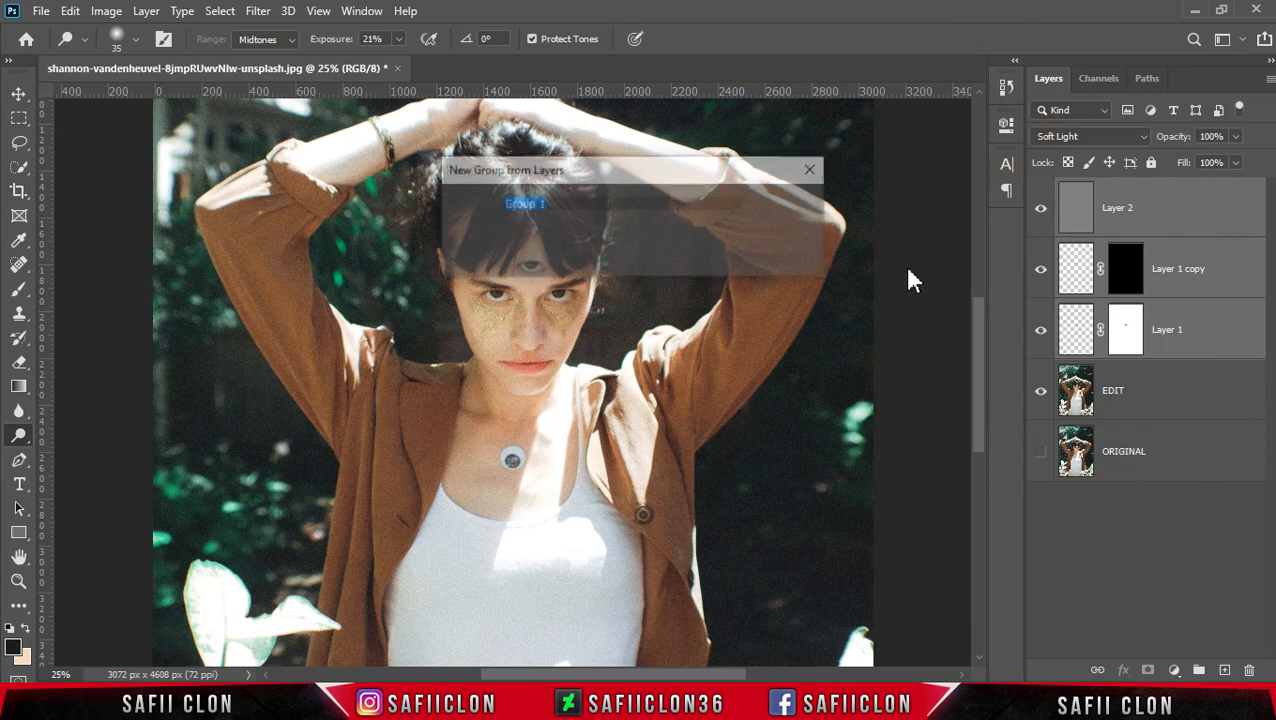
pyautogui.write('EYE')
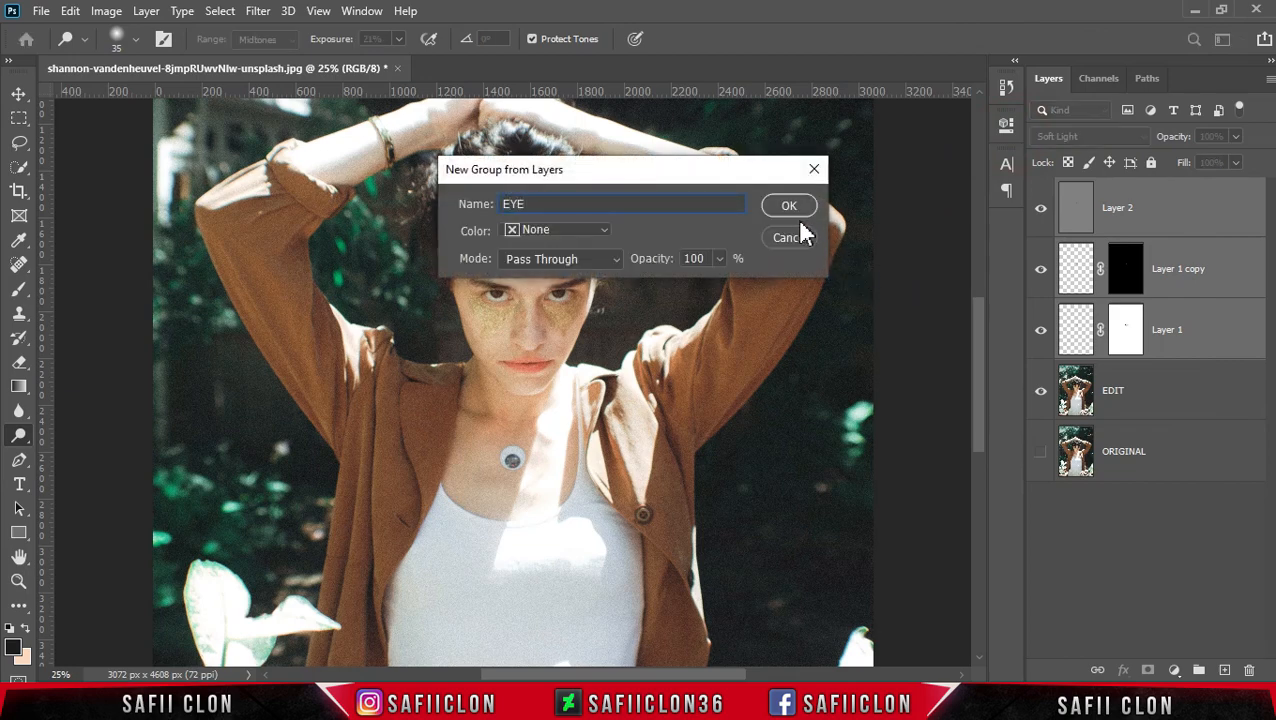
pyautogui.click(789, 205)
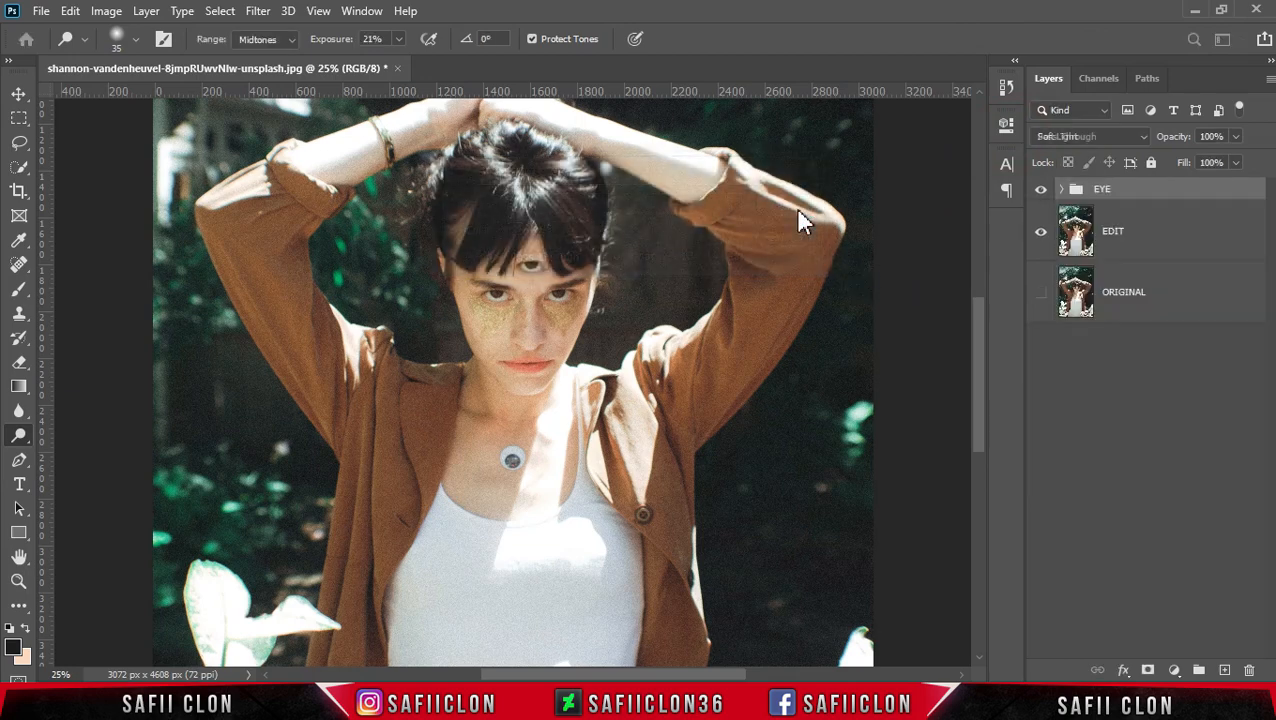
# - Rotate the EYE group by about -0.5 degrees with Free Transform and commit it
pyautogui.hotkey('ctrl', '+')
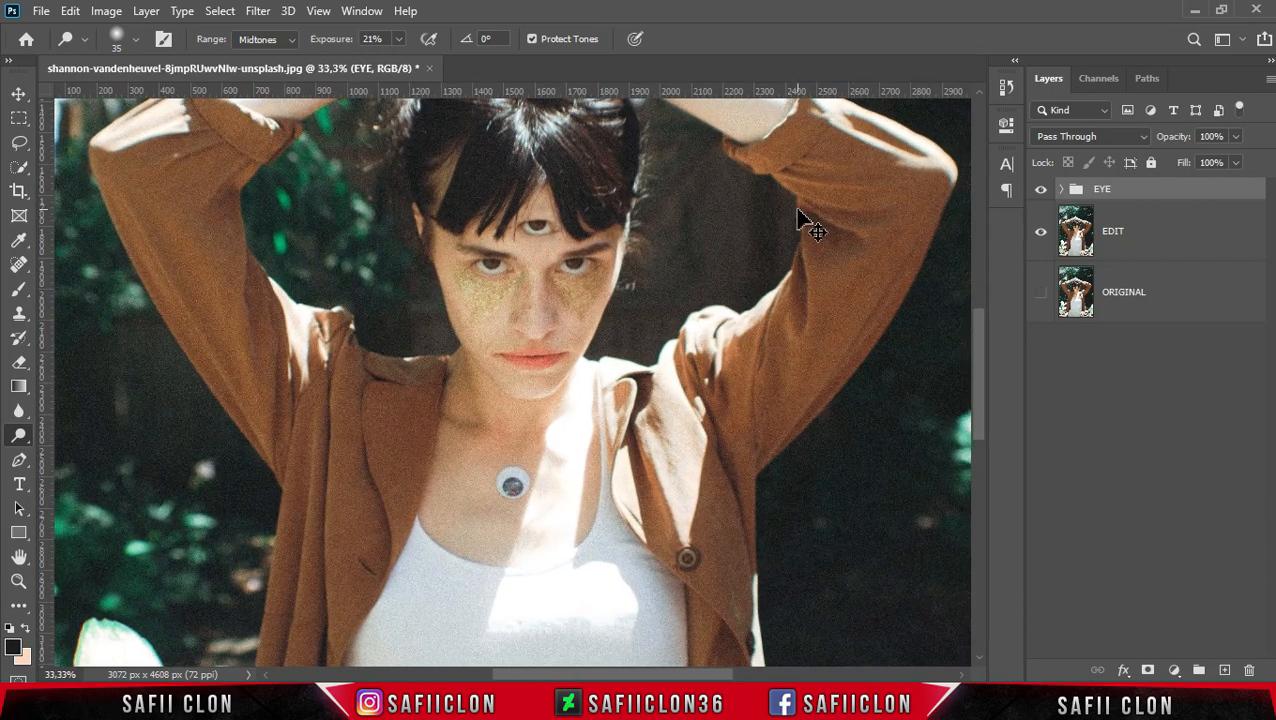
pyautogui.hotkey('ctrl', 't')
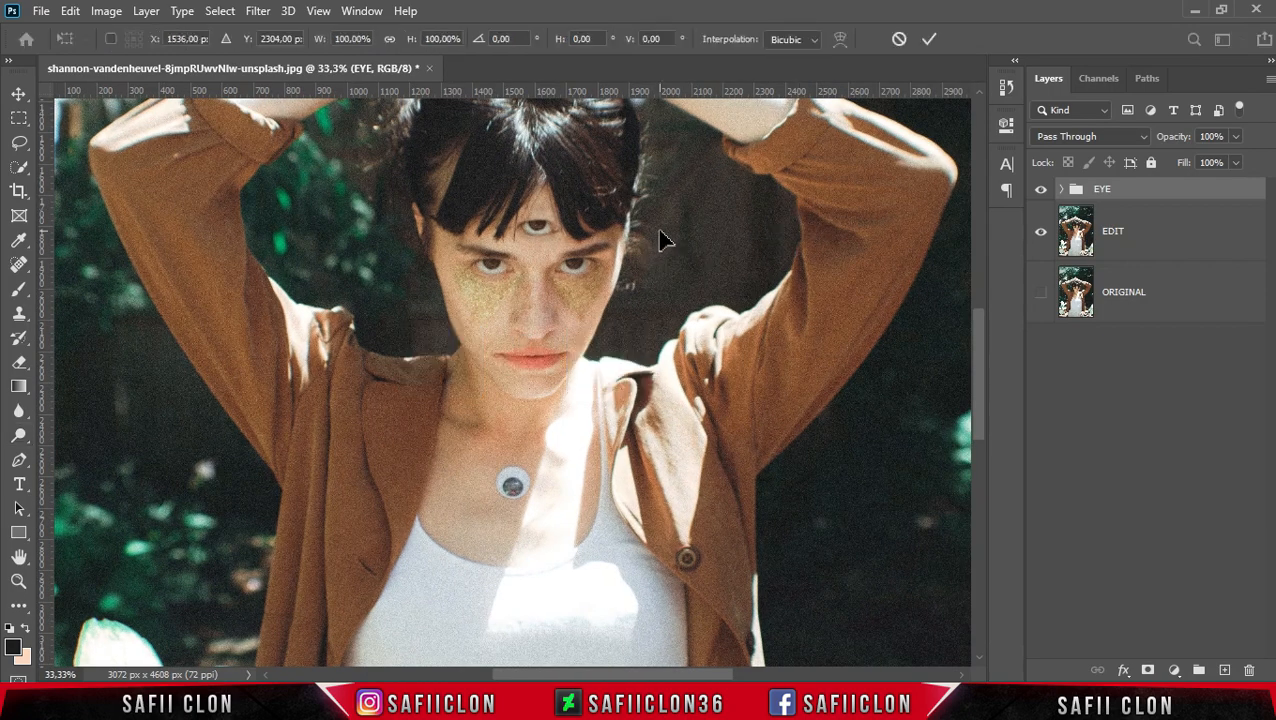
pyautogui.hotkey('ctrl', '+')
pyautogui.hotkey('ctrl', '-')
pyautogui.hotkey('ctrl', '-')
pyautogui.hotkey('ctrl', '-')
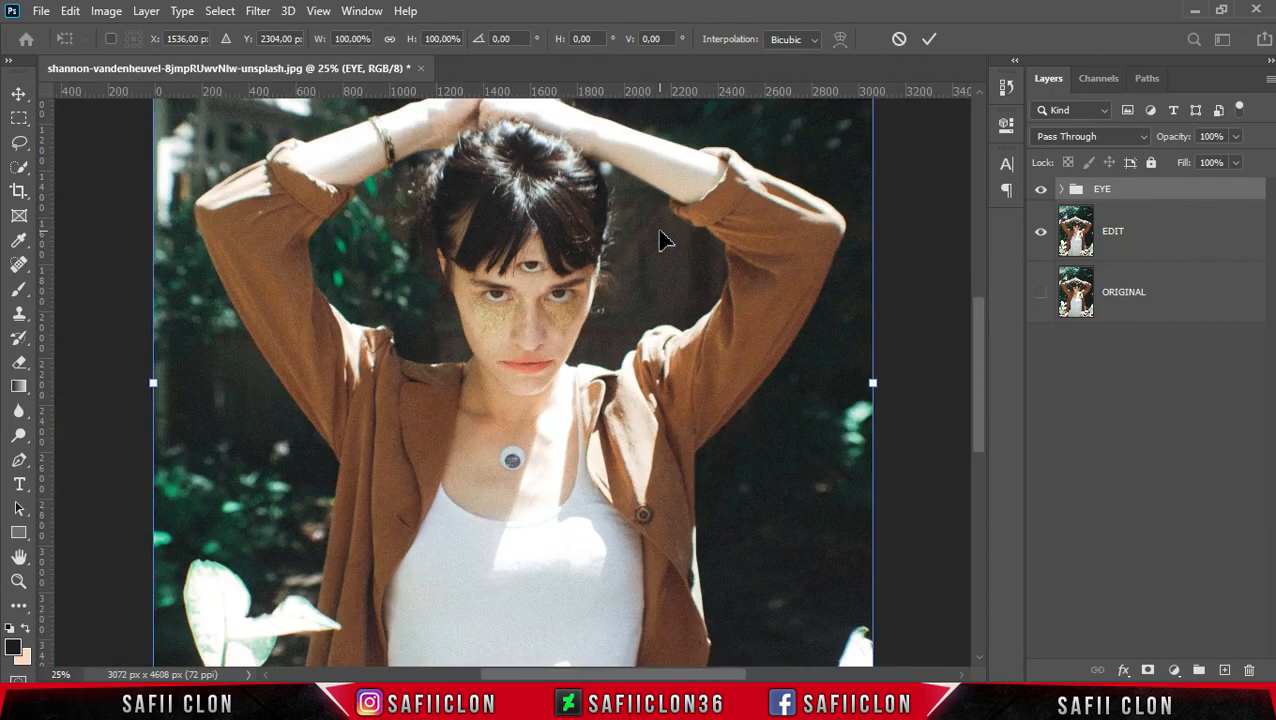
pyautogui.moveTo(790, 284); pyautogui.dragTo(797, 278)
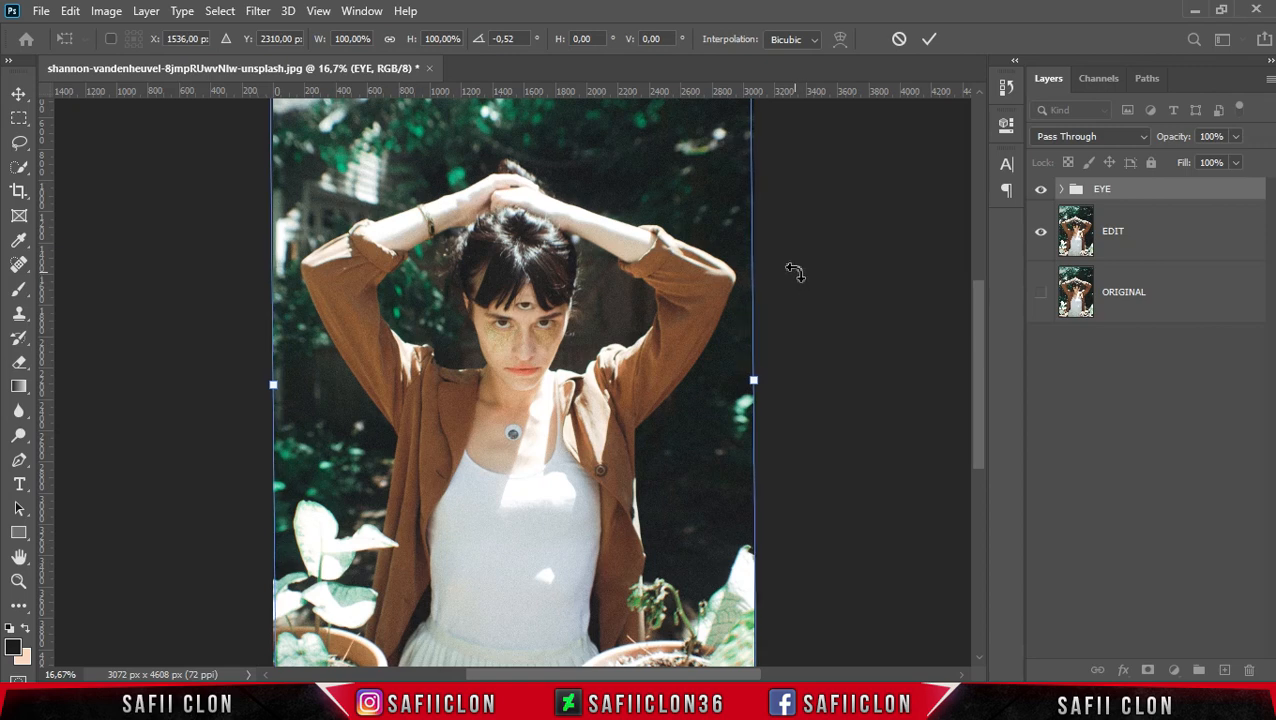
pyautogui.click(929, 42)
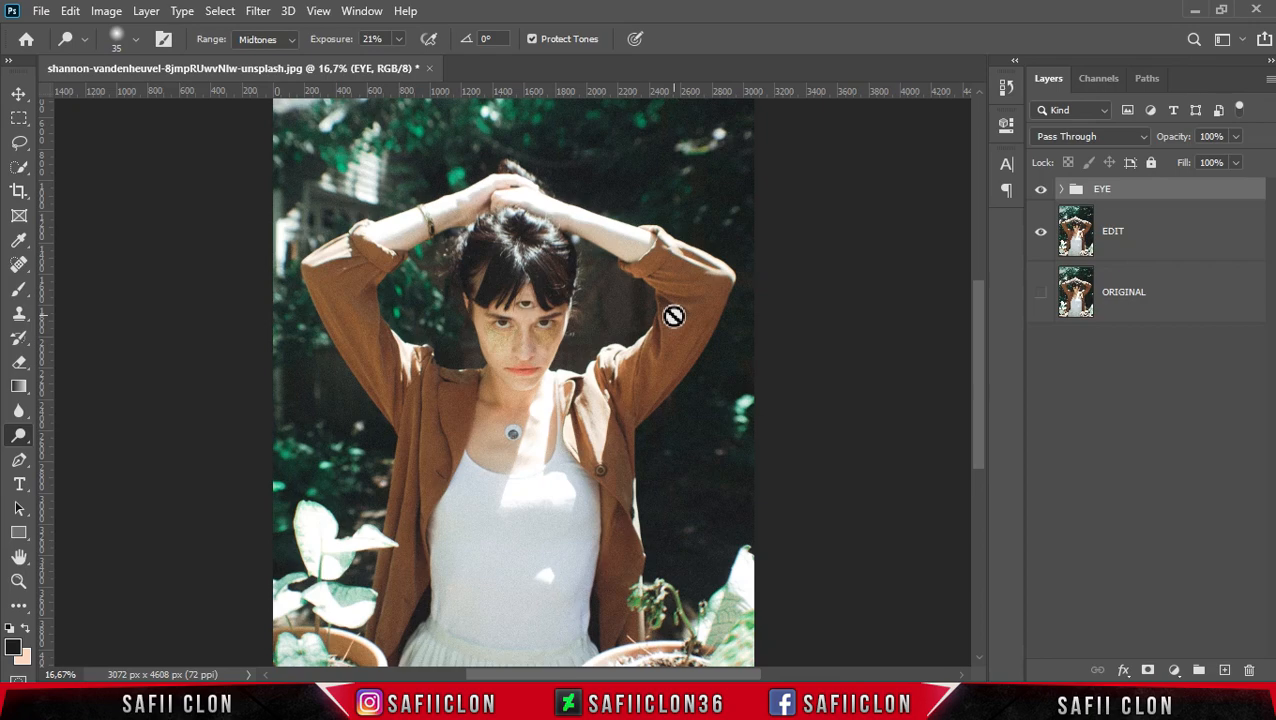
# - Stamp all visible layers into a new merged layer above the EYE group
pyautogui.hotkey('ctrl', '-')
pyautogui.hotkey('ctrl', '-')
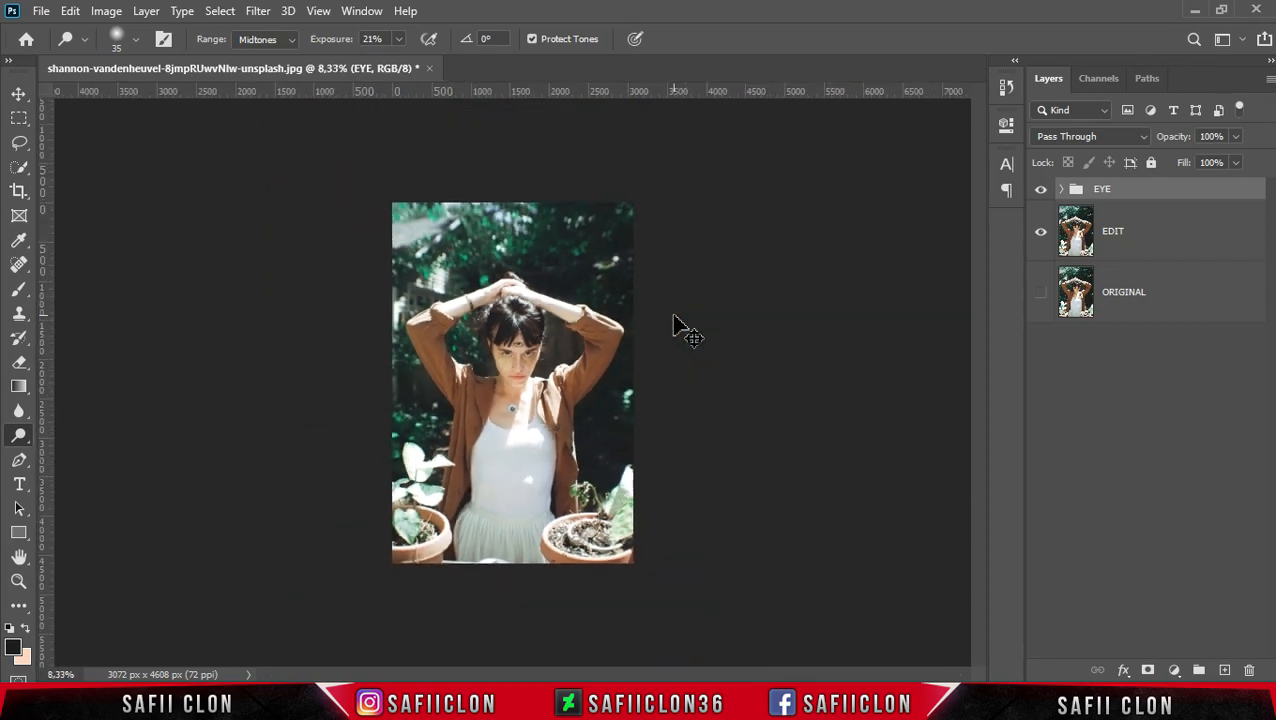
pyautogui.hotkey('ctrl', '+')
pyautogui.hotkey('ctrl', '+')
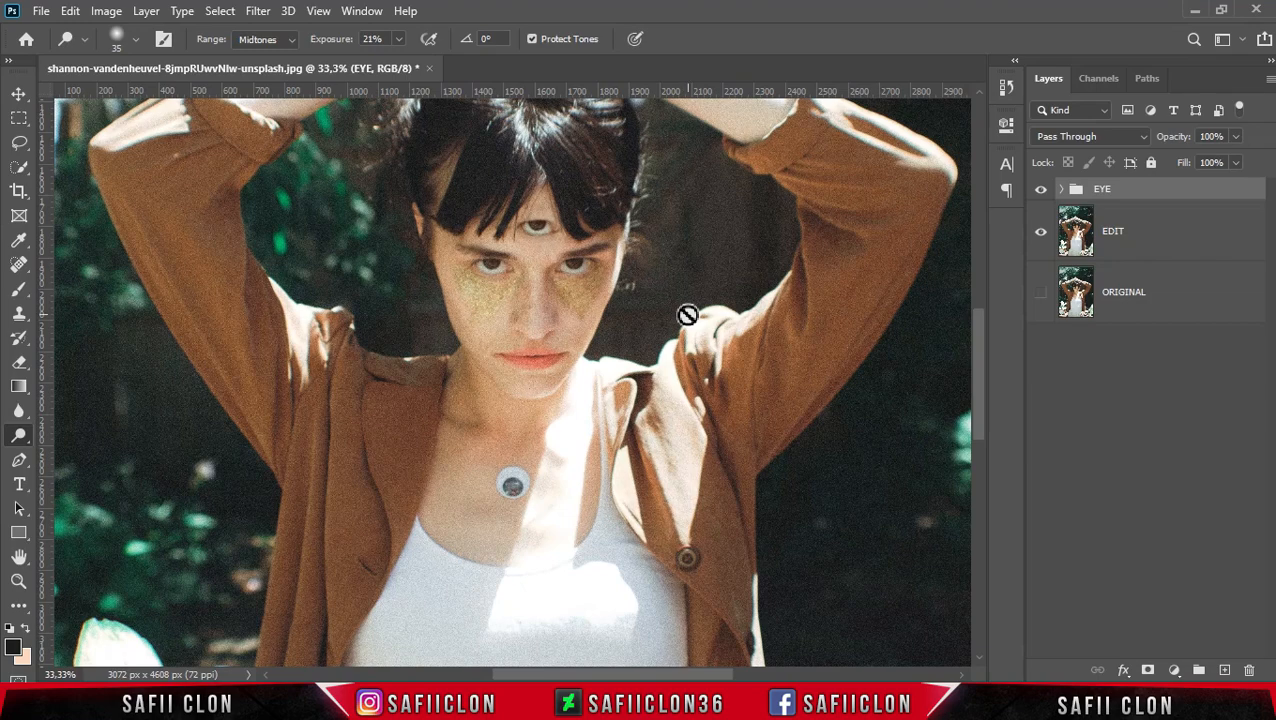
pyautogui.moveTo(983, 421); pyautogui.dragTo(983, 396)
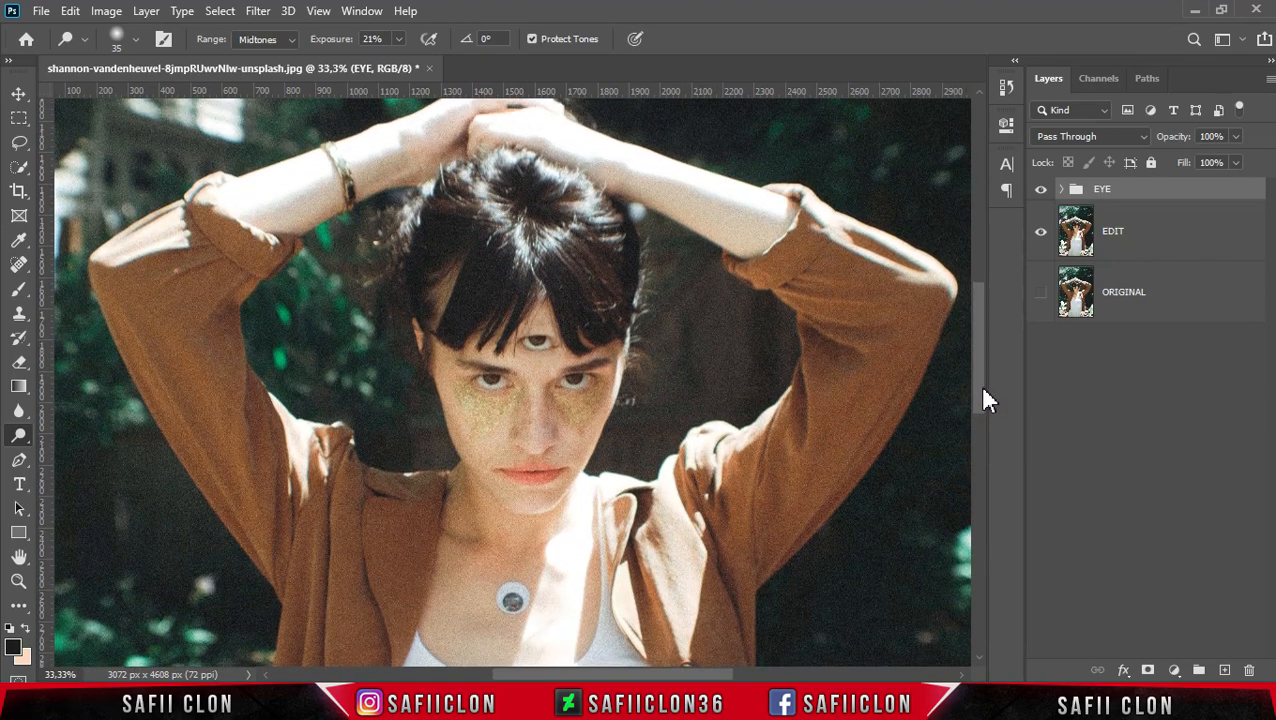
pyautogui.click(1173, 200)
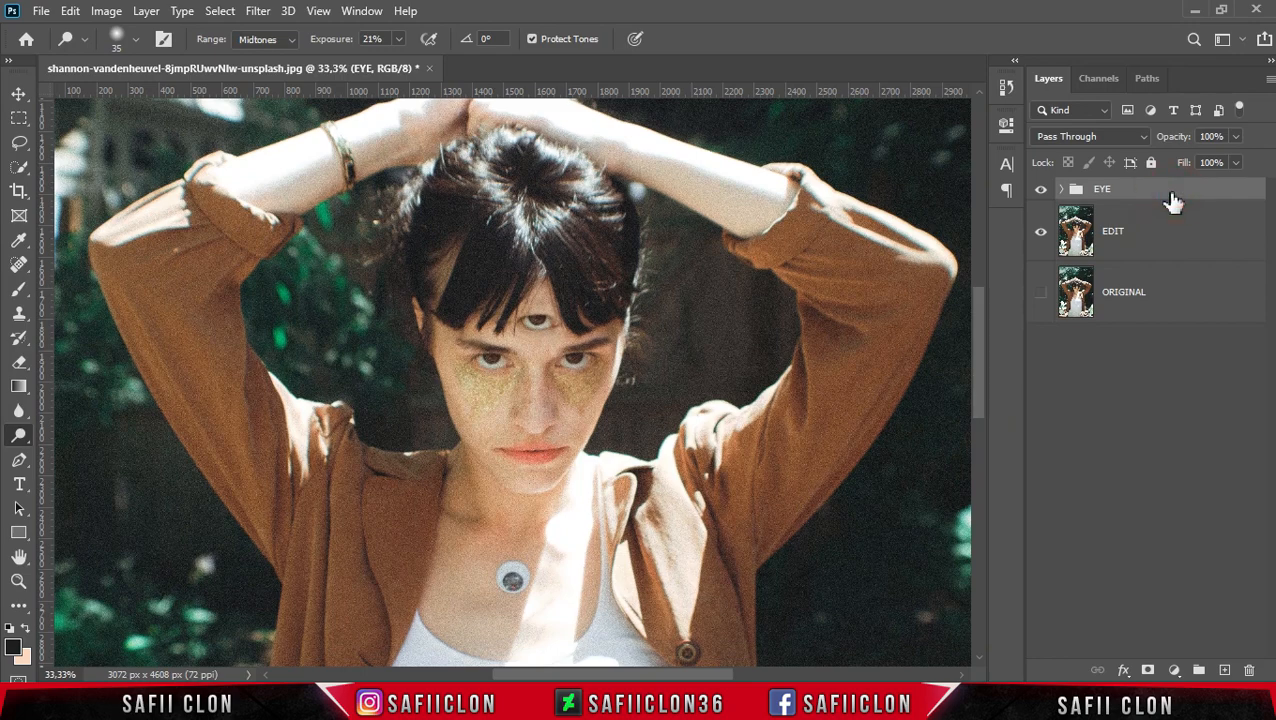
pyautogui.hotkey('ctrl', 'shift', 'alt', 'e')
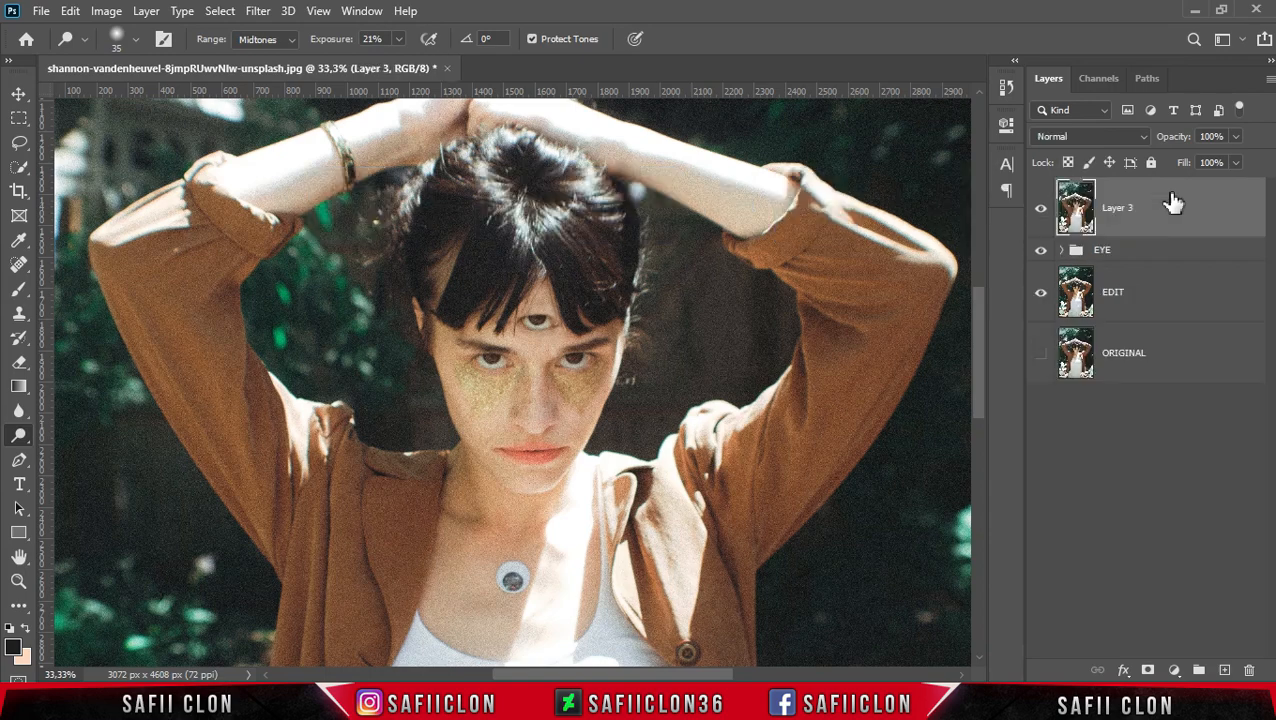
pyautogui.click(1175, 207)
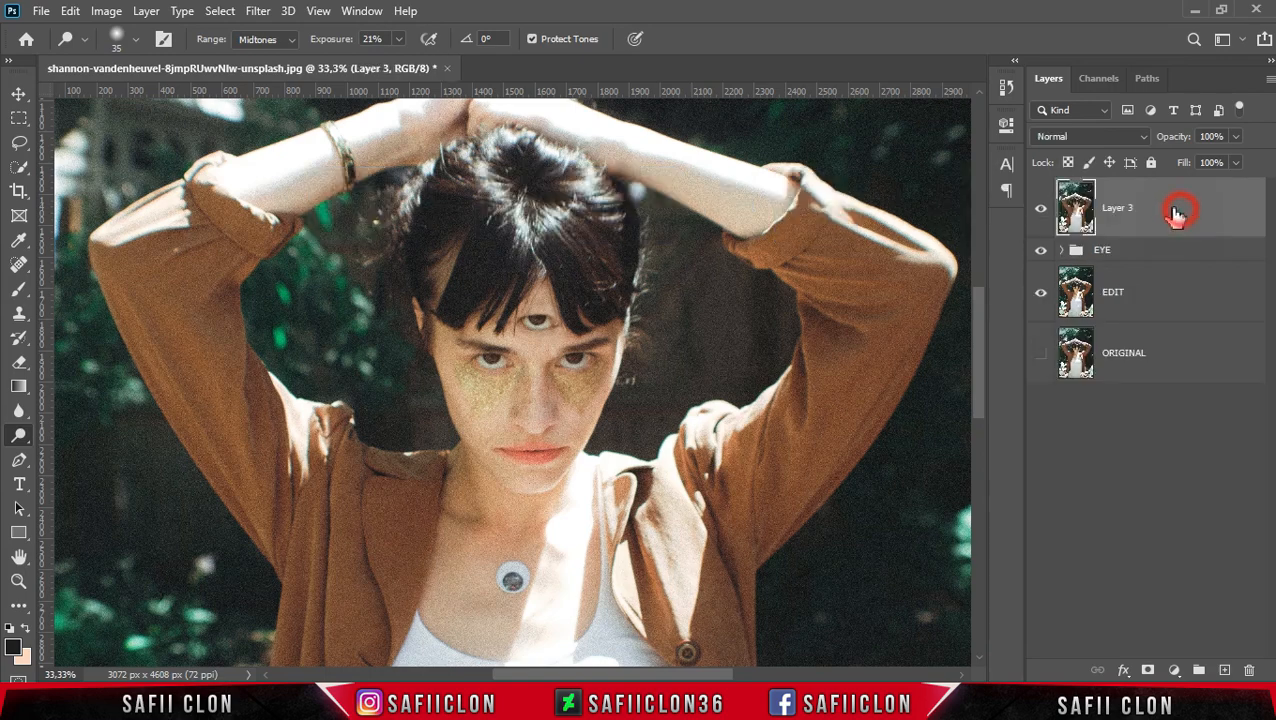
# - Apply Nik Collection Dfine 2 noise reduction to the merged Layer 3
pyautogui.click(262, 16)
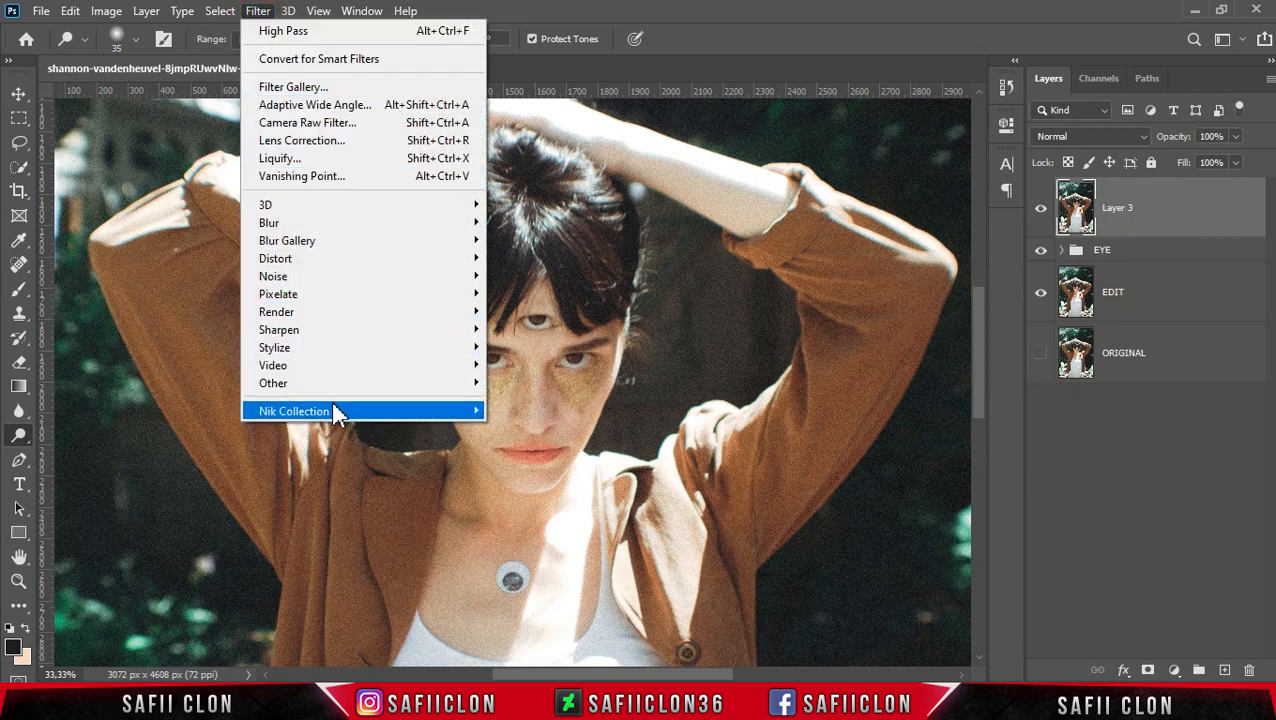
pyautogui.moveTo(410, 412)
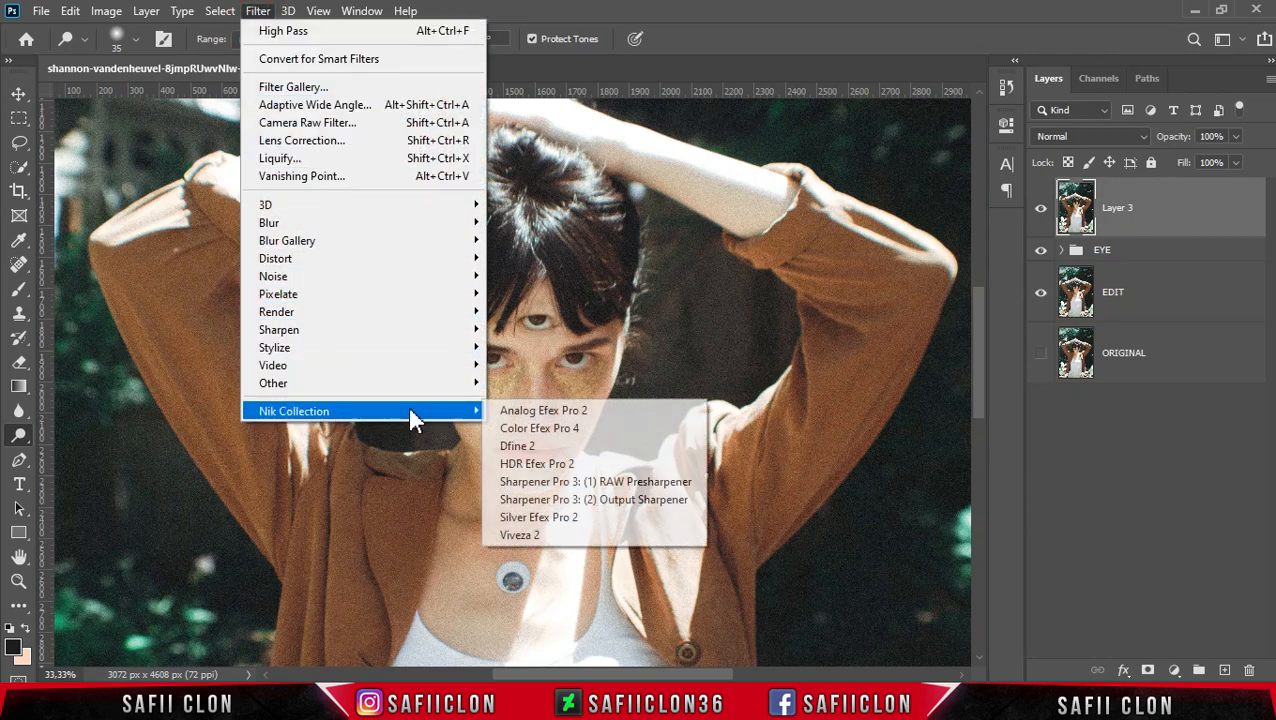
pyautogui.click(565, 449)
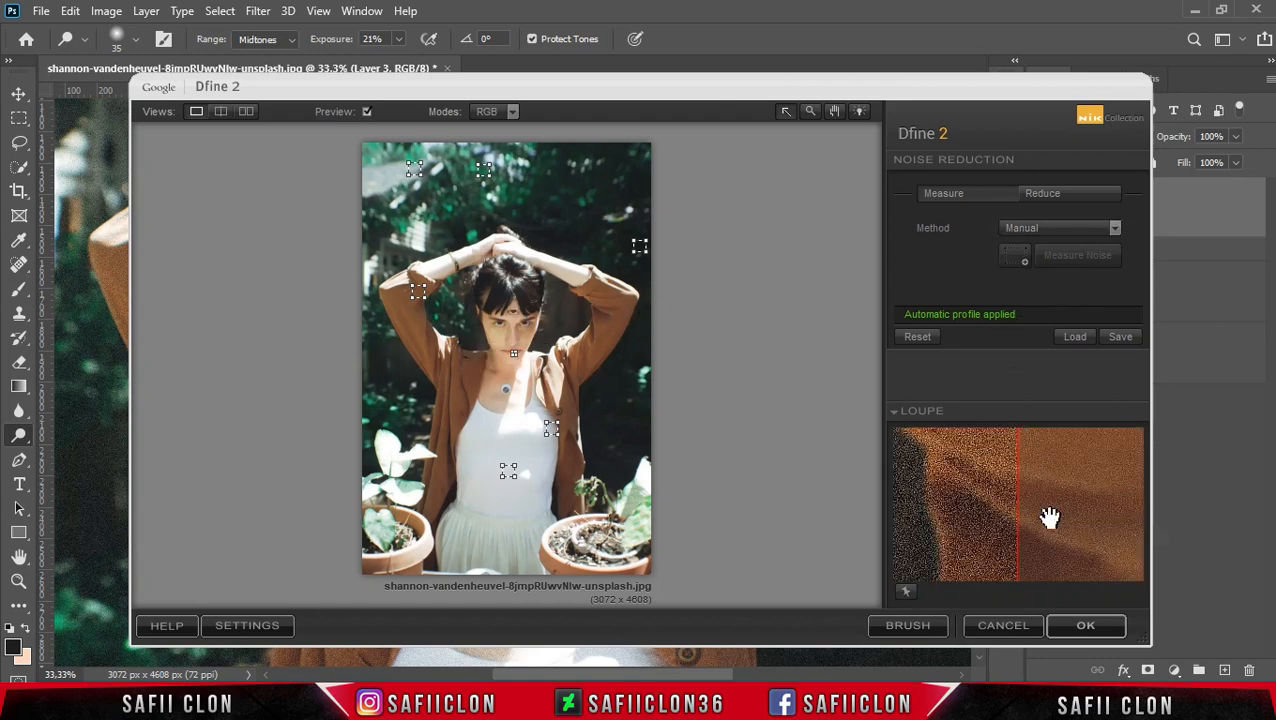
pyautogui.click(1071, 624)
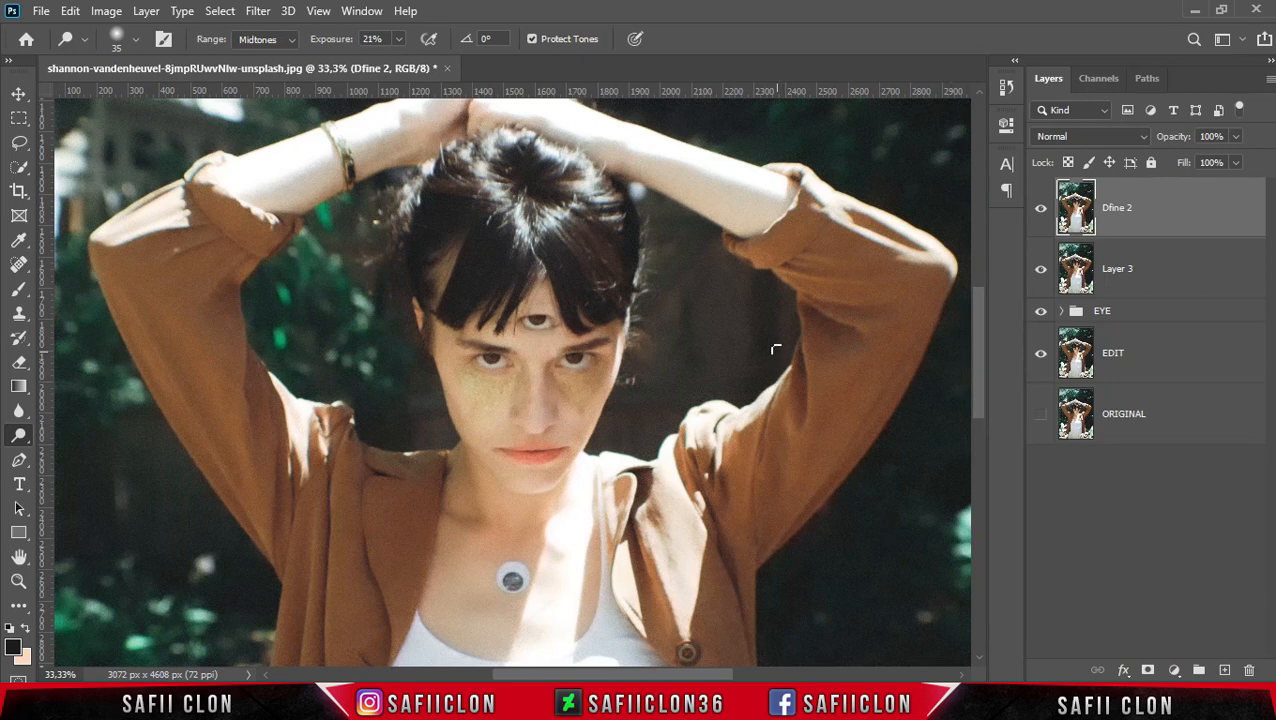
# - Toggle the Dfine 2 layer's visibility to compare the image before and after noise reduction
pyautogui.click(1040, 209)
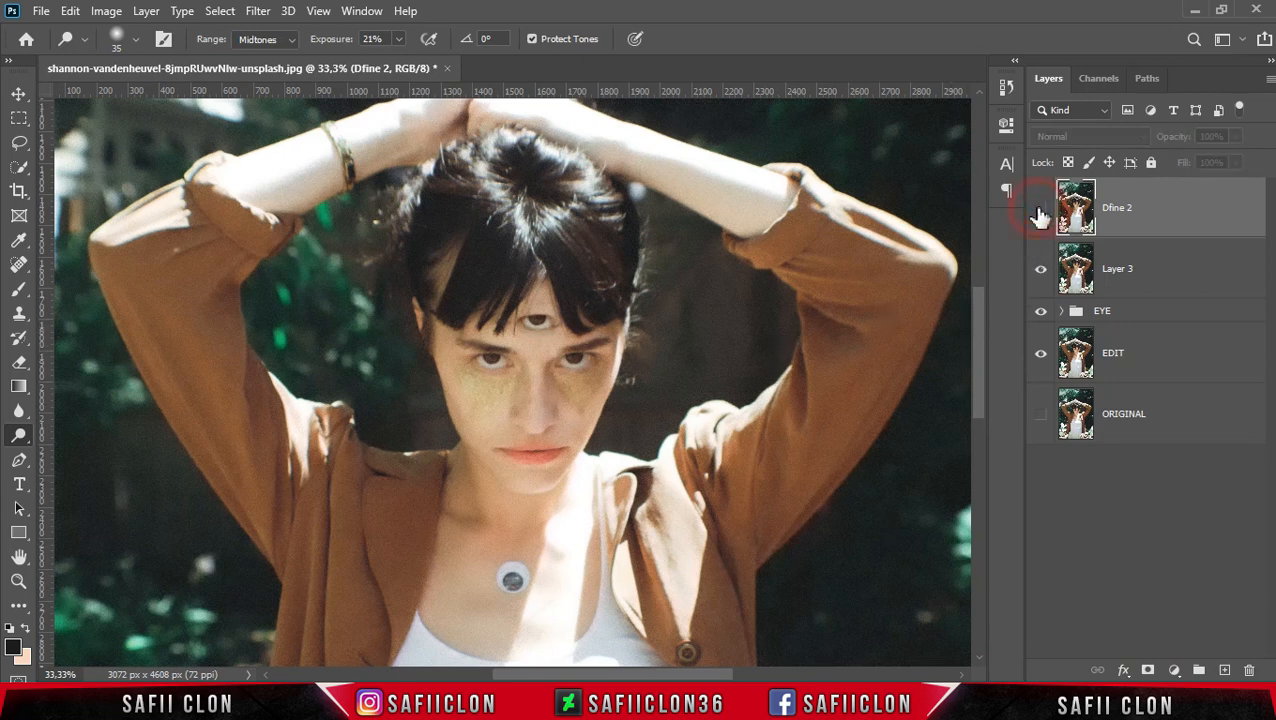
pyautogui.click(1040, 209)
pyautogui.click(1040, 209)
pyautogui.click(1040, 209)
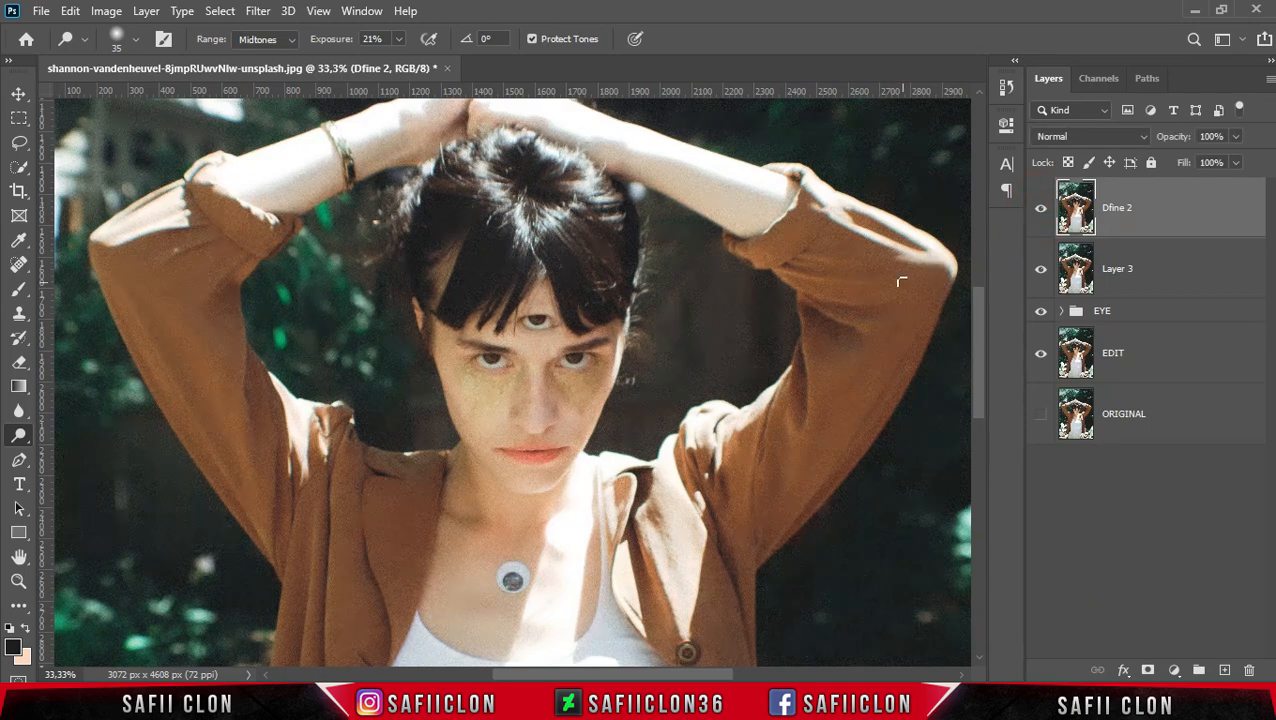
# - Compare the face close up with and without the Dfine 2 noise reduction layer
pyautogui.hotkey('ctrl', '+')
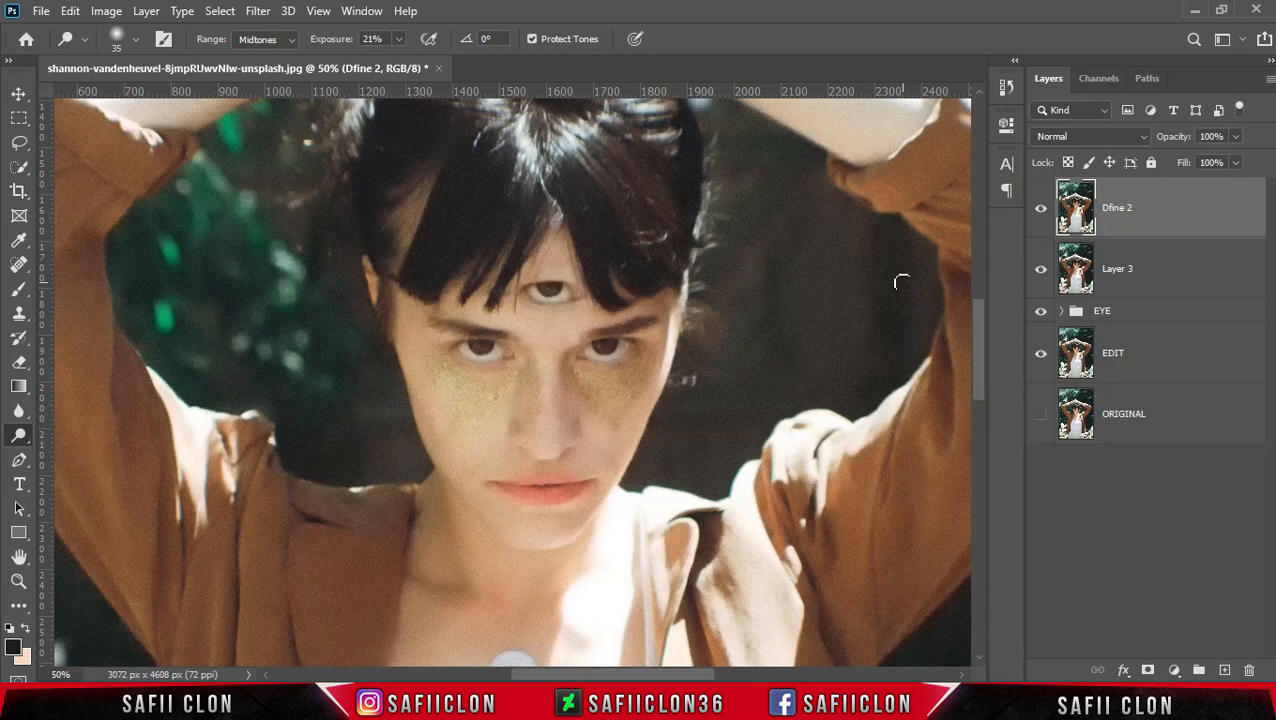
pyautogui.click(1041, 211)
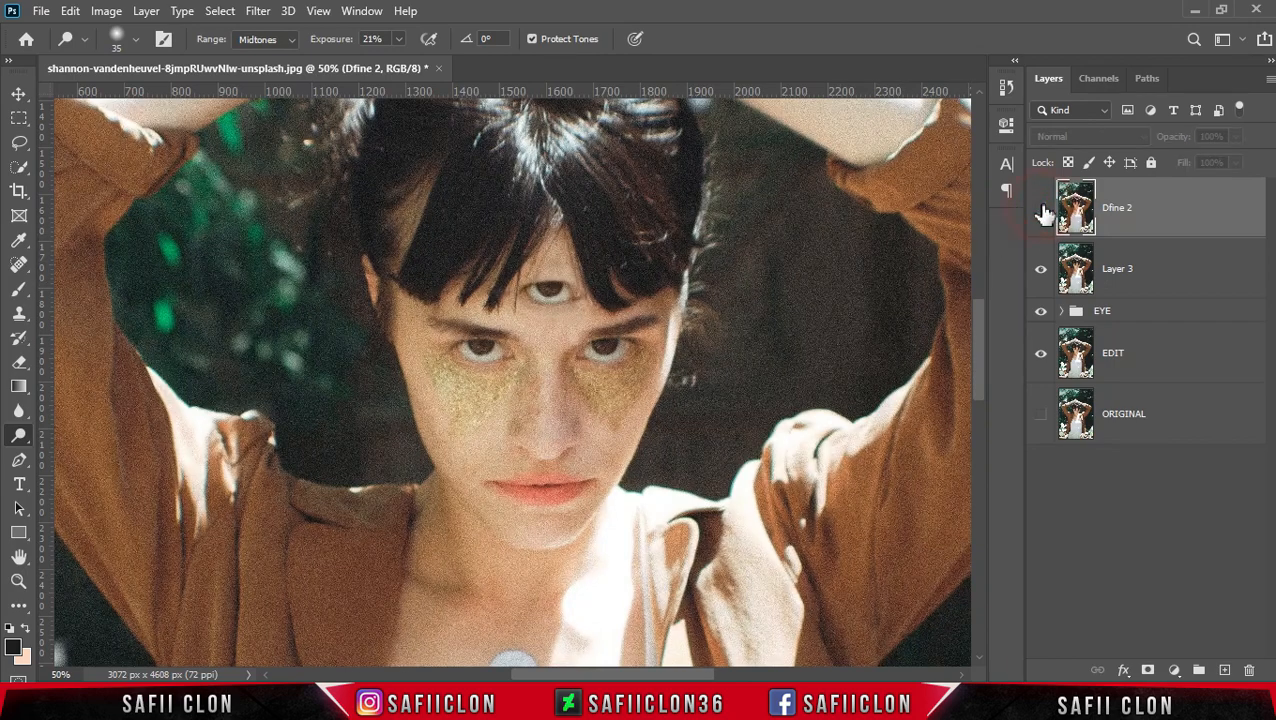
pyautogui.click(1041, 211)
pyautogui.click(1041, 211)
pyautogui.click(1041, 211)
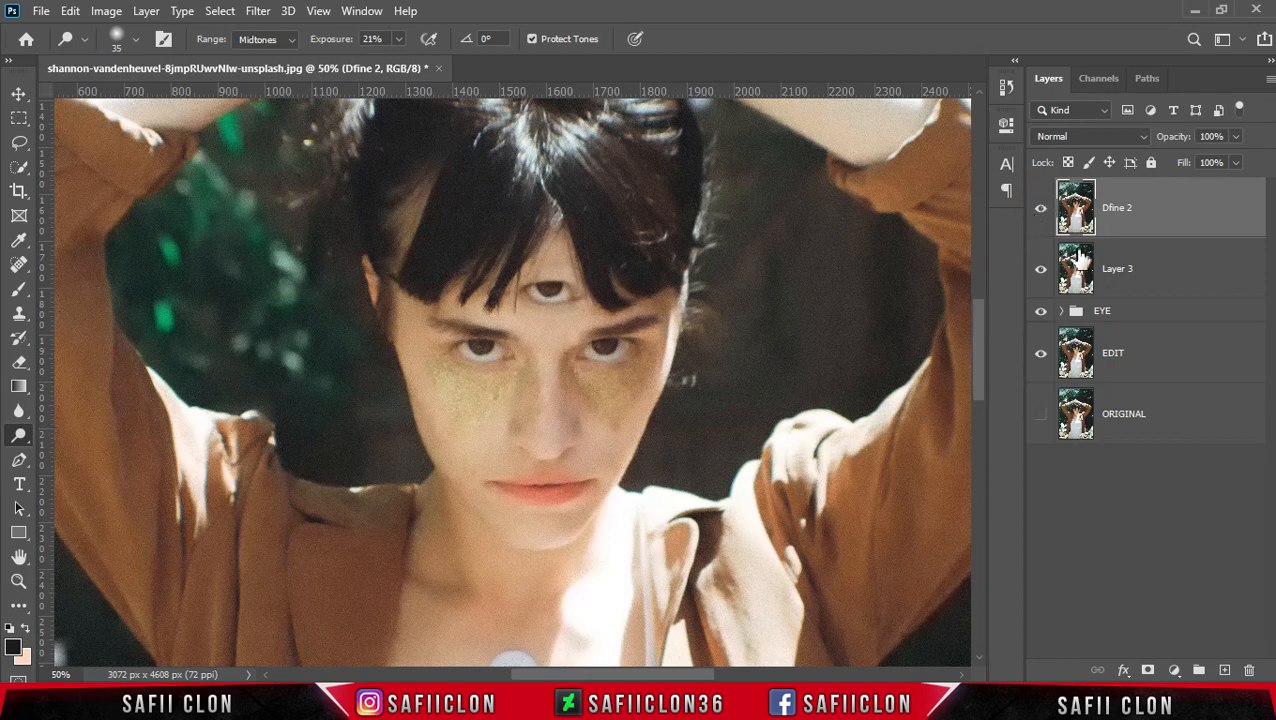
# - Duplicate the Dfine 2 layer and rename the copy HIGH PASS
pyautogui.click(1185, 215)
pyautogui.rightClick(1184, 212)
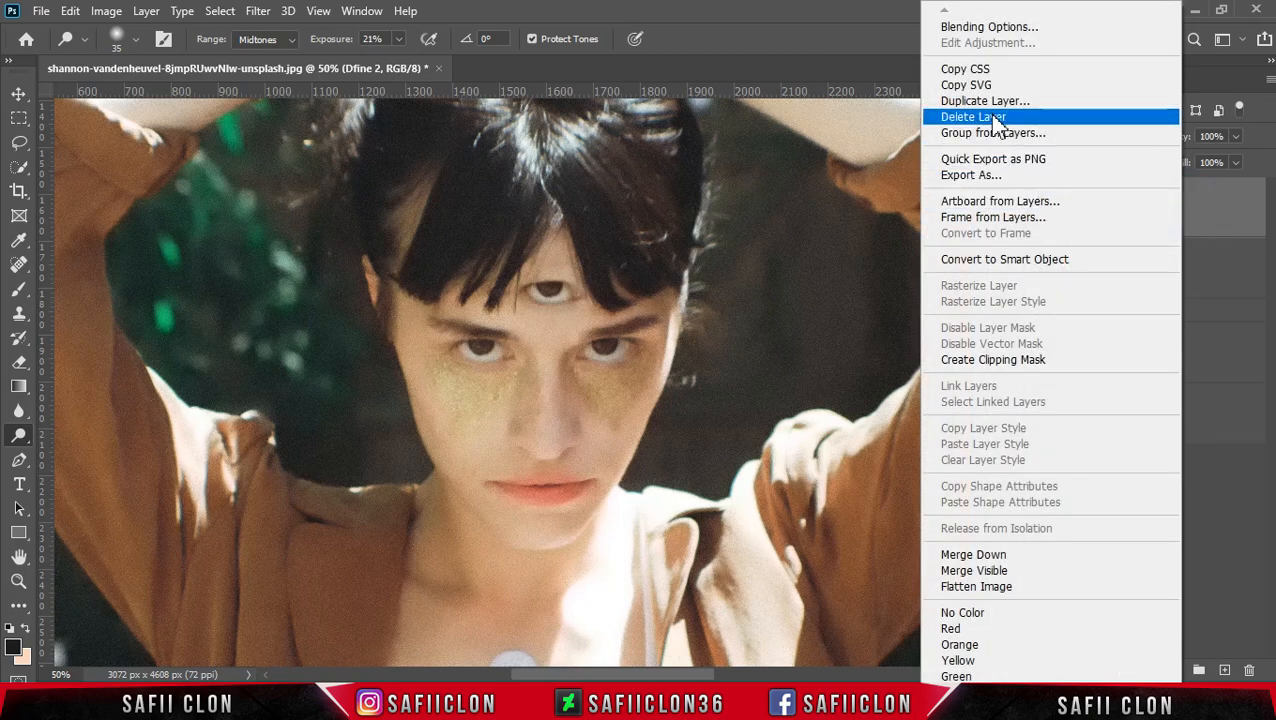
pyautogui.click(995, 102)
pyautogui.click(787, 183)
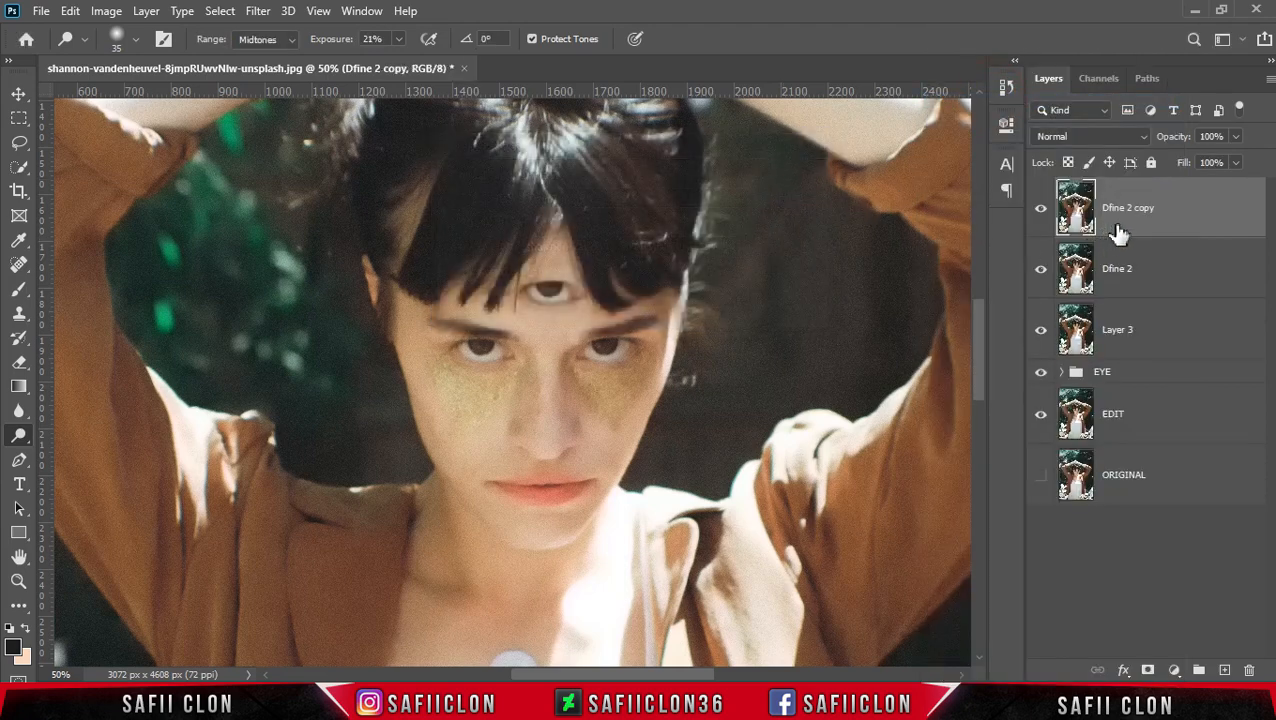
pyautogui.doubleClick(1137, 207)
pyautogui.press('Return')
# - Set the HIGH PASS layer's blend mode to Vivid Light and apply a High Pass filter with radius 3,9 pixels
pyautogui.click(1118, 137)
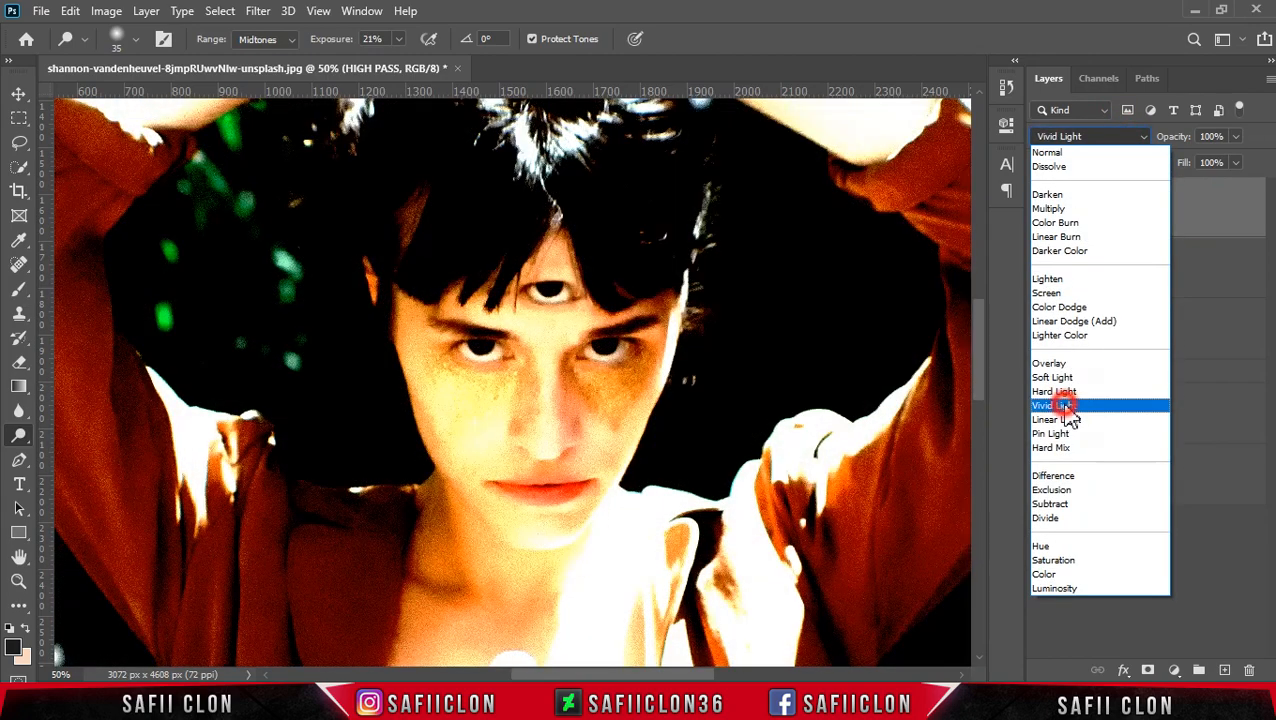
pyautogui.click(1063, 406)
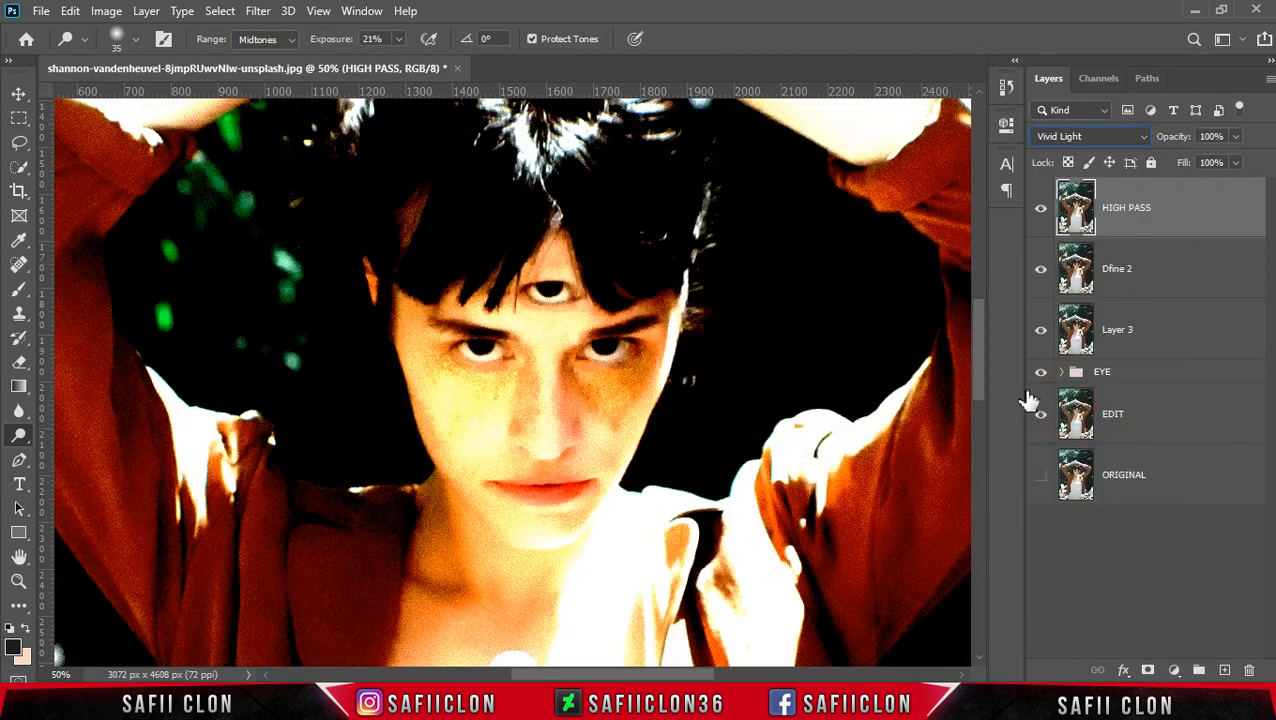
pyautogui.click(259, 11)
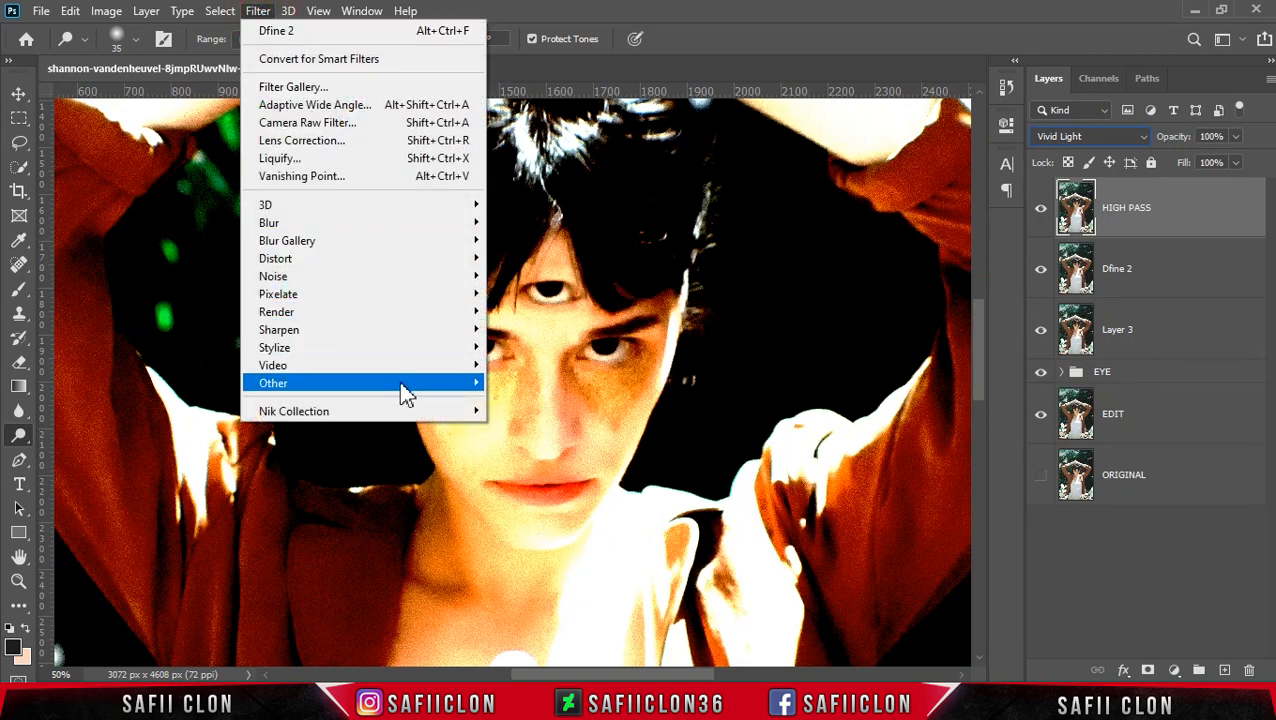
pyautogui.moveTo(474, 390)
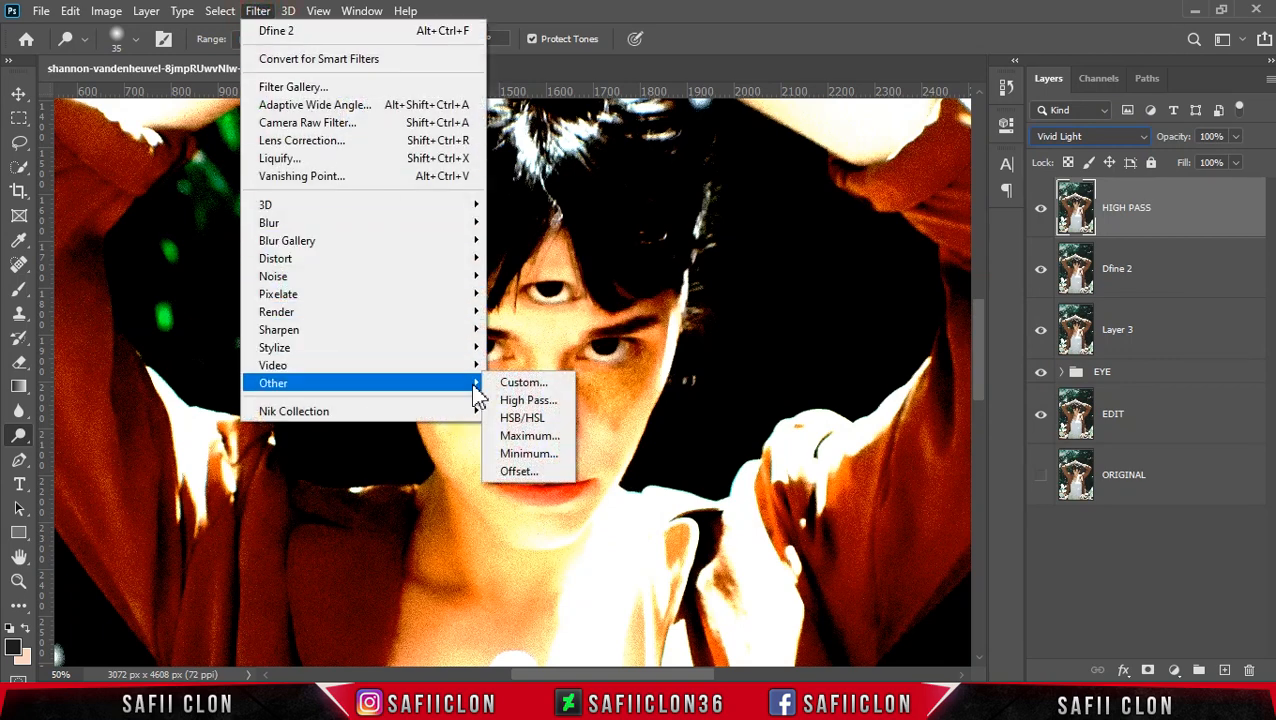
pyautogui.click(530, 400)
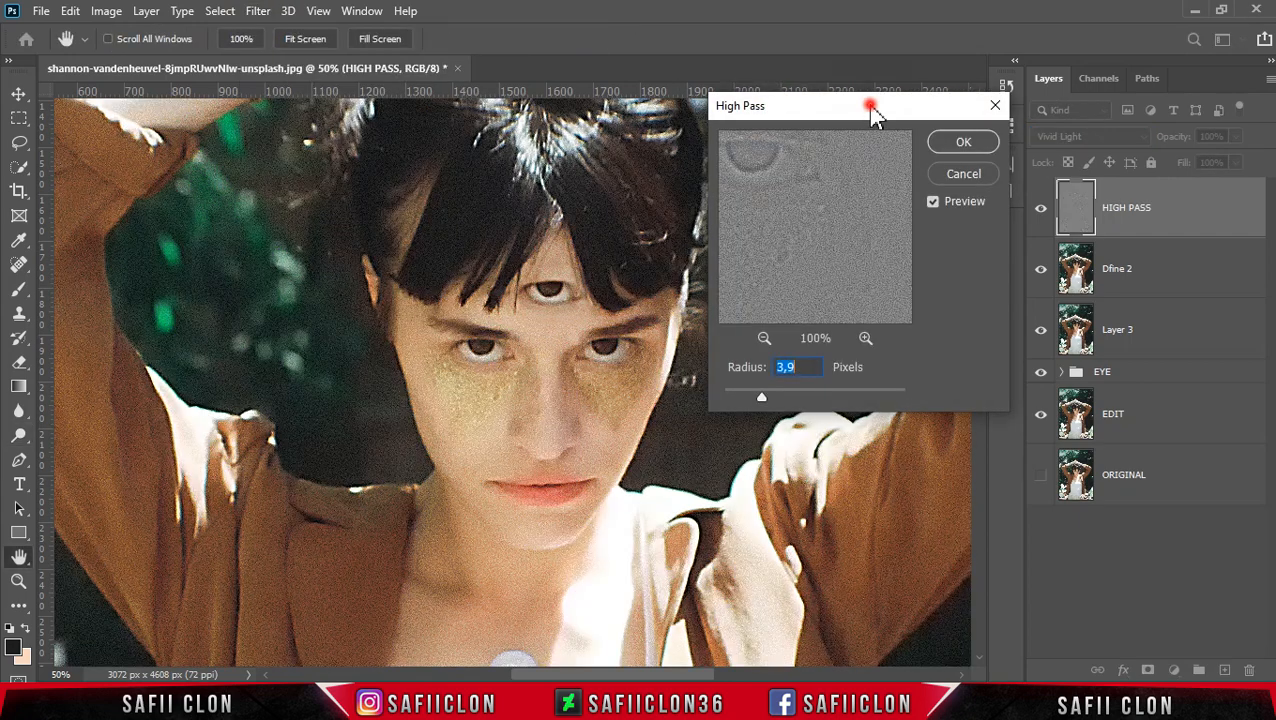
pyautogui.moveTo(871, 105); pyautogui.dragTo(936, 136)
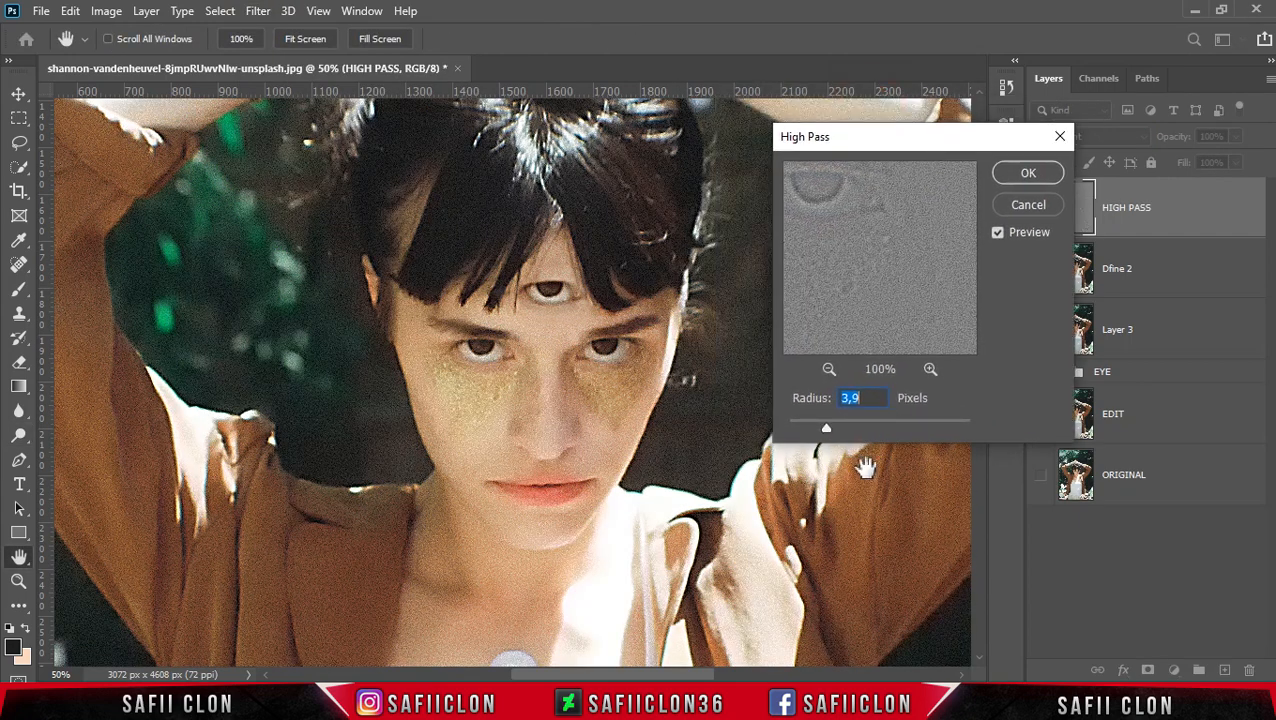
pyautogui.moveTo(845, 432)
pyautogui.mouseDown()
pyautogui.moveTo(872, 436)
pyautogui.moveTo(823, 432)
pyautogui.mouseUp()
pyautogui.click(1030, 173)
pyautogui.press('o')
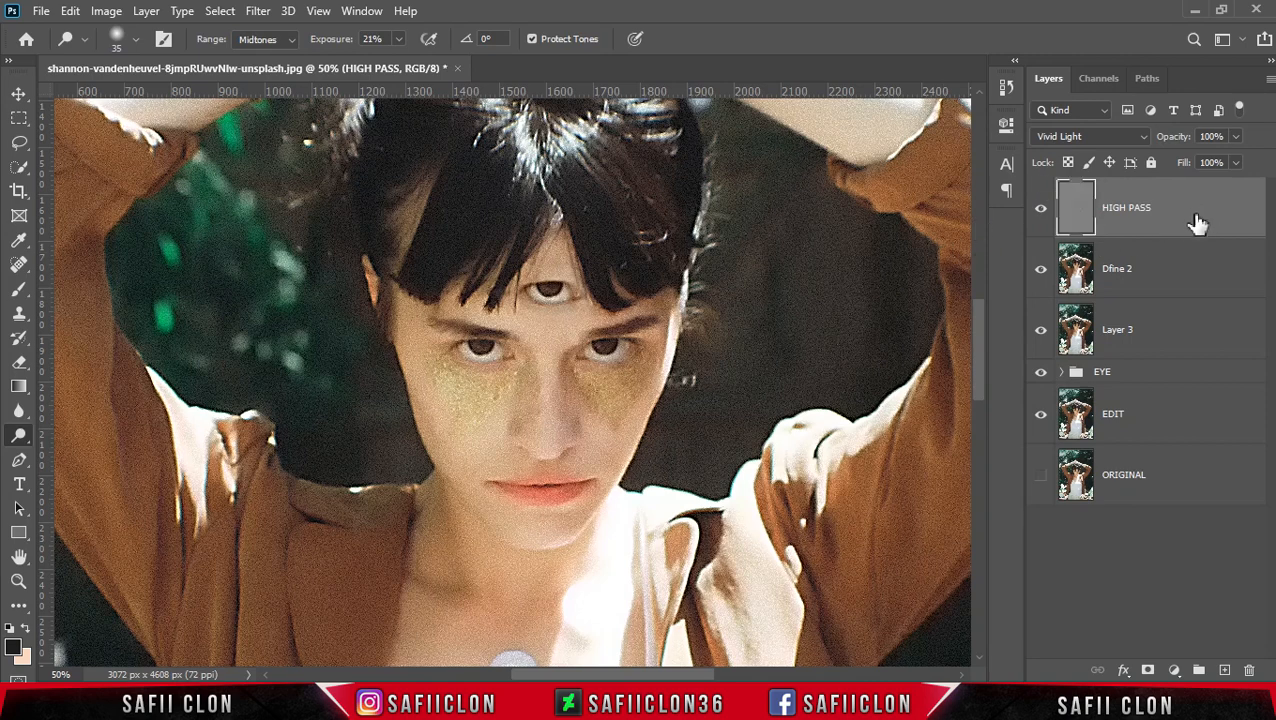
# - Group all layers from HIGH PASS down to EDIT into a new group named EDIT
pyautogui.keyDown('shift'); pyautogui.click(1182, 428); pyautogui.keyUp('shift')
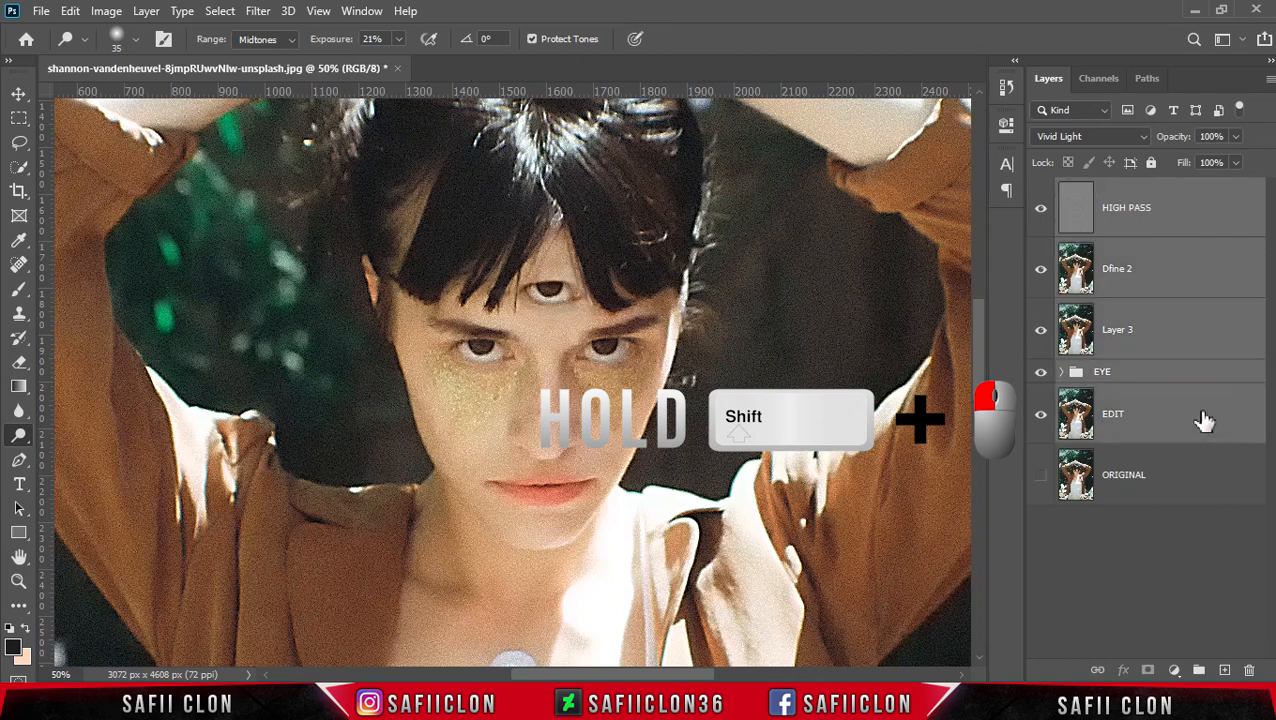
pyautogui.rightClick(1203, 418)
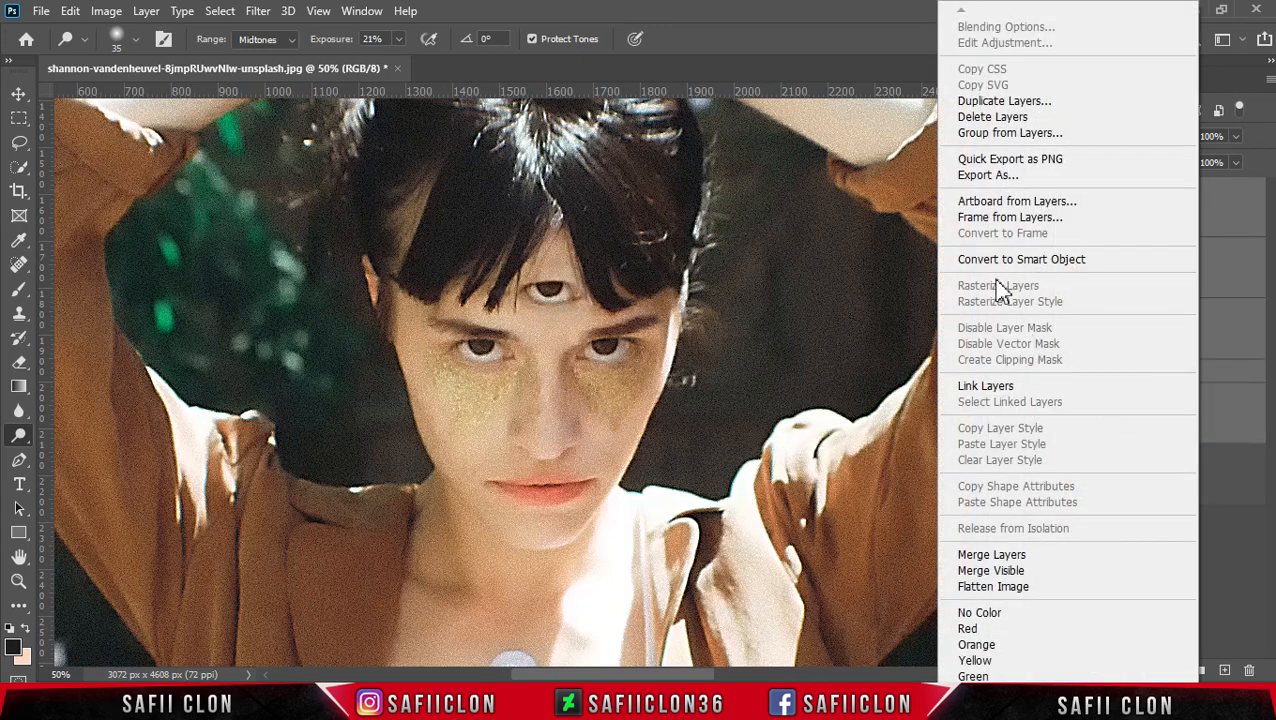
pyautogui.click(1005, 135)
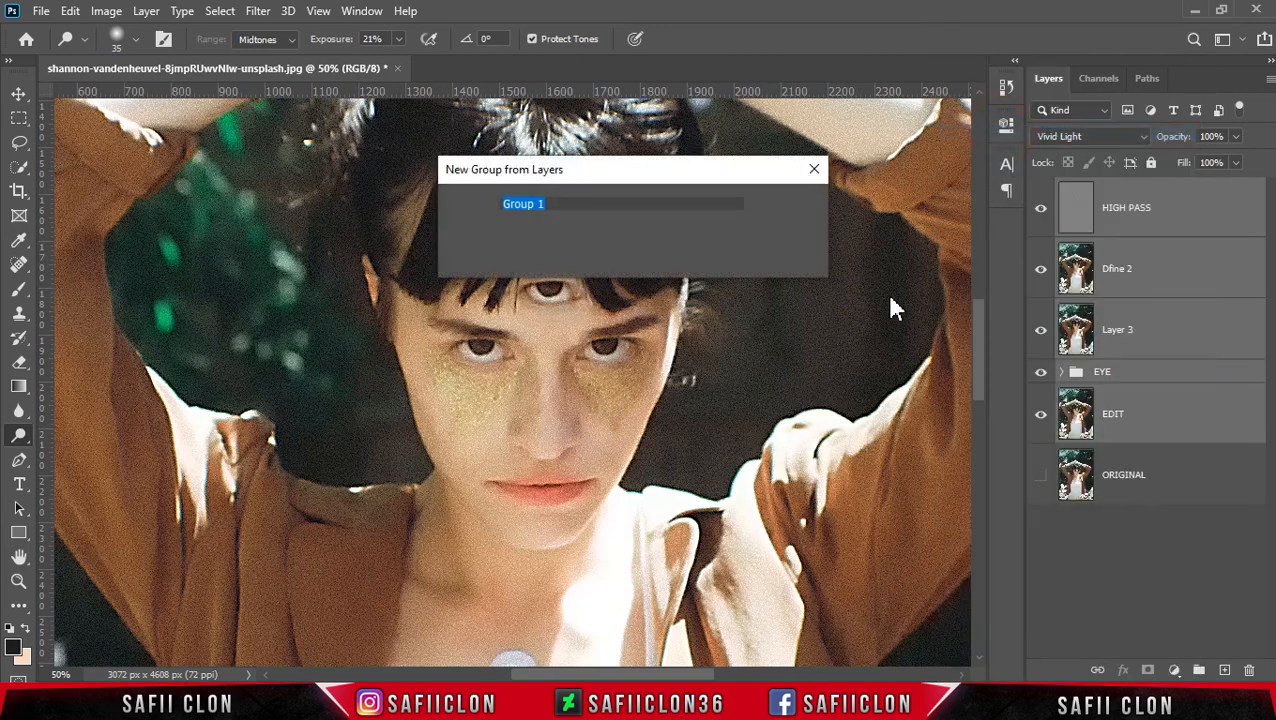
pyautogui.click(547, 203)
pyautogui.doubleClick(547, 203)
pyautogui.write('EDIT')
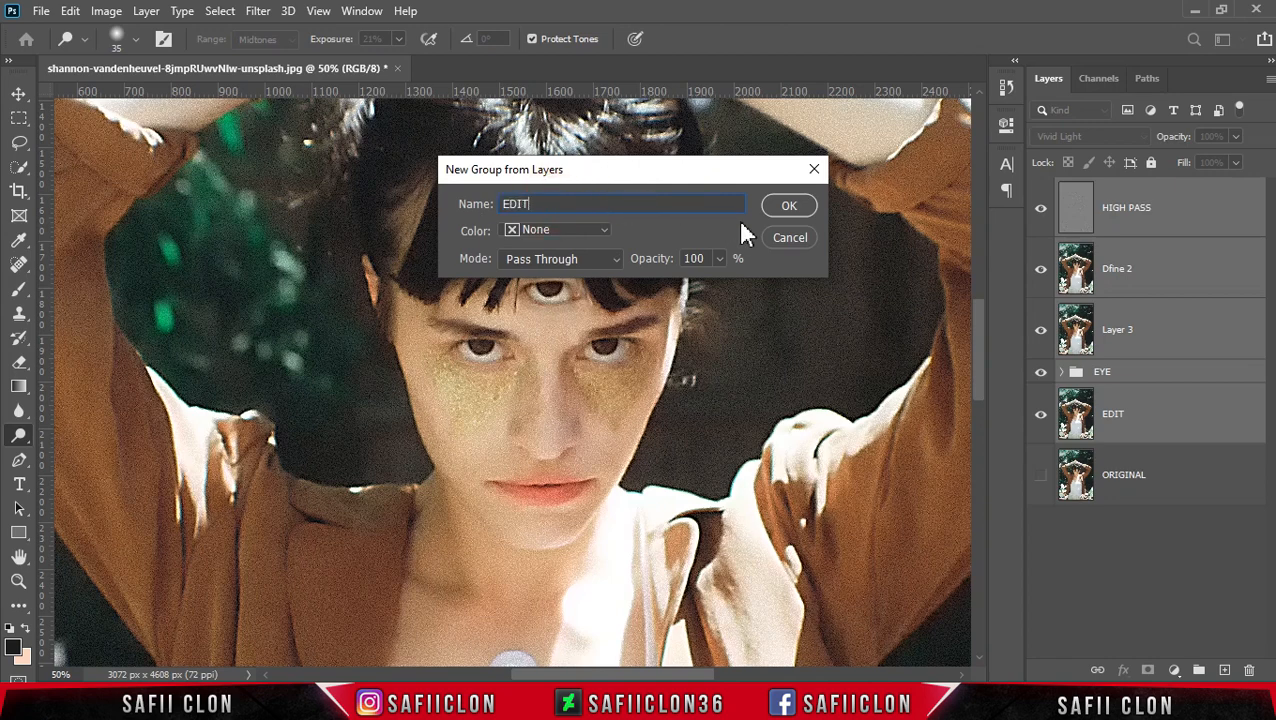
pyautogui.click(800, 206)
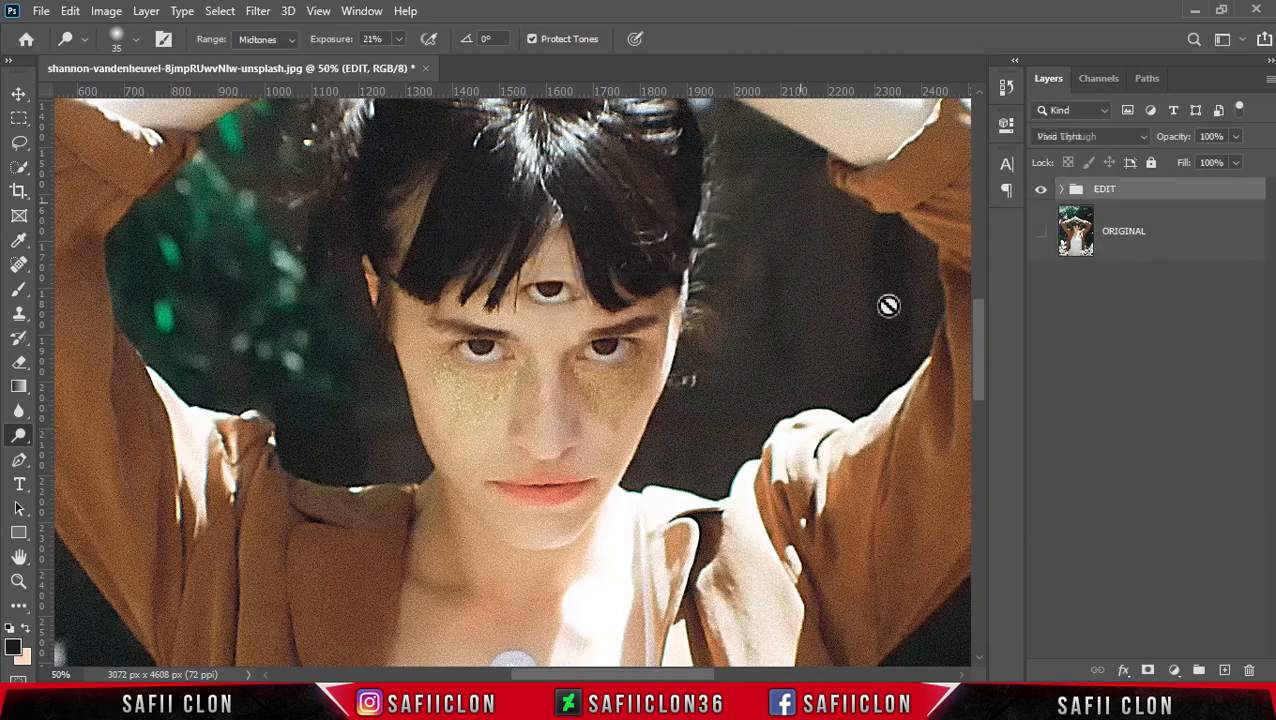
# - Make the ORIGINAL layer visible and toggle the EDIT group to compare the retouch with the original image
pyautogui.click(1040, 231)
pyautogui.click(1040, 189)
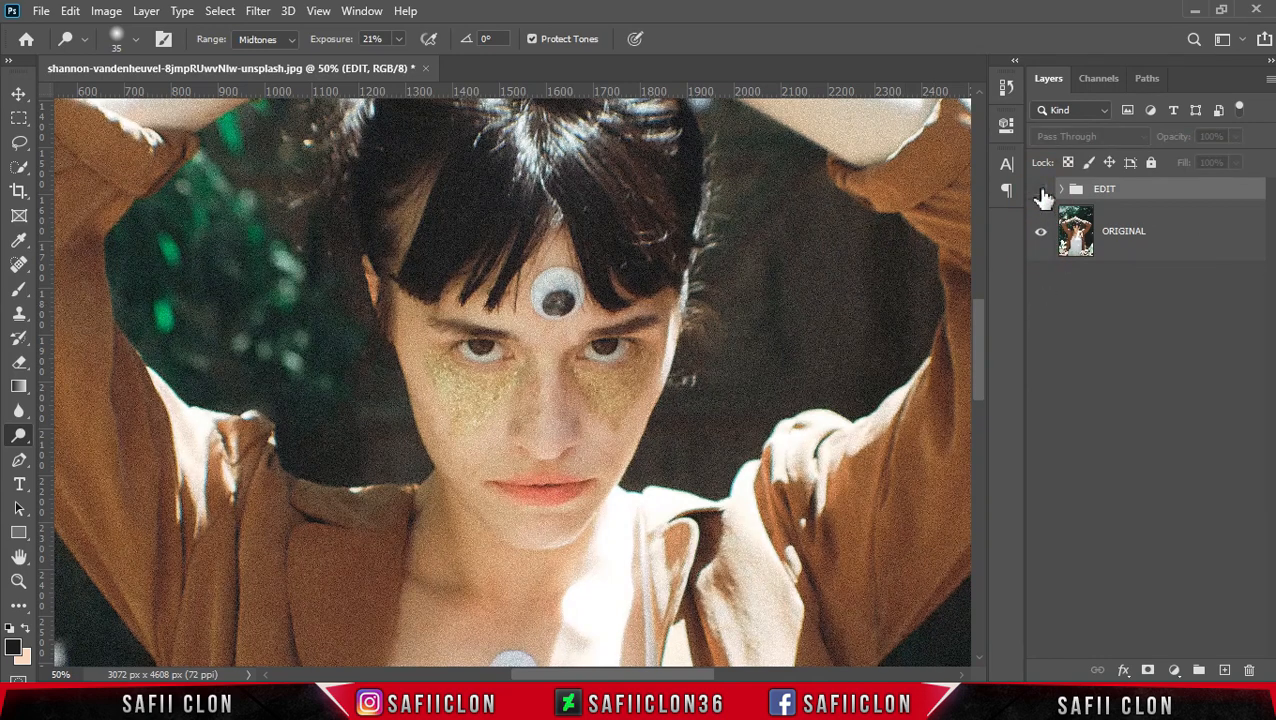
pyautogui.click(1041, 190)
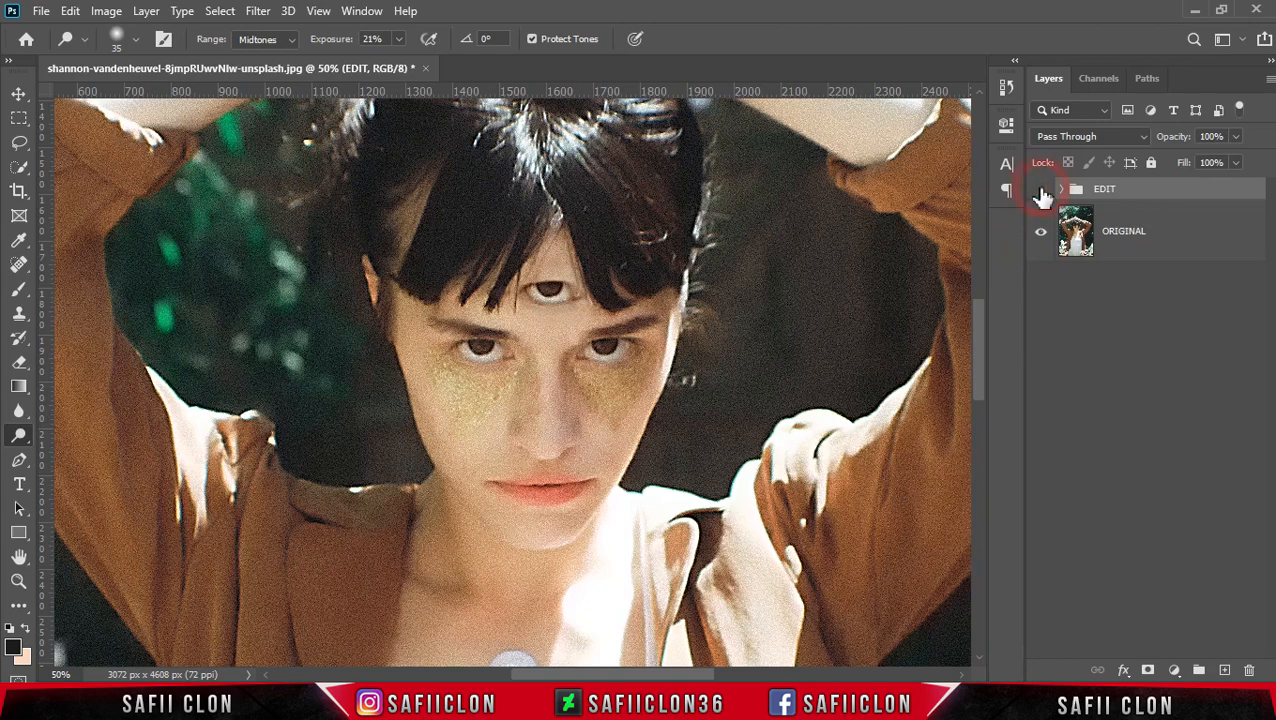
pyautogui.click(1041, 190)
pyautogui.click(1041, 190)
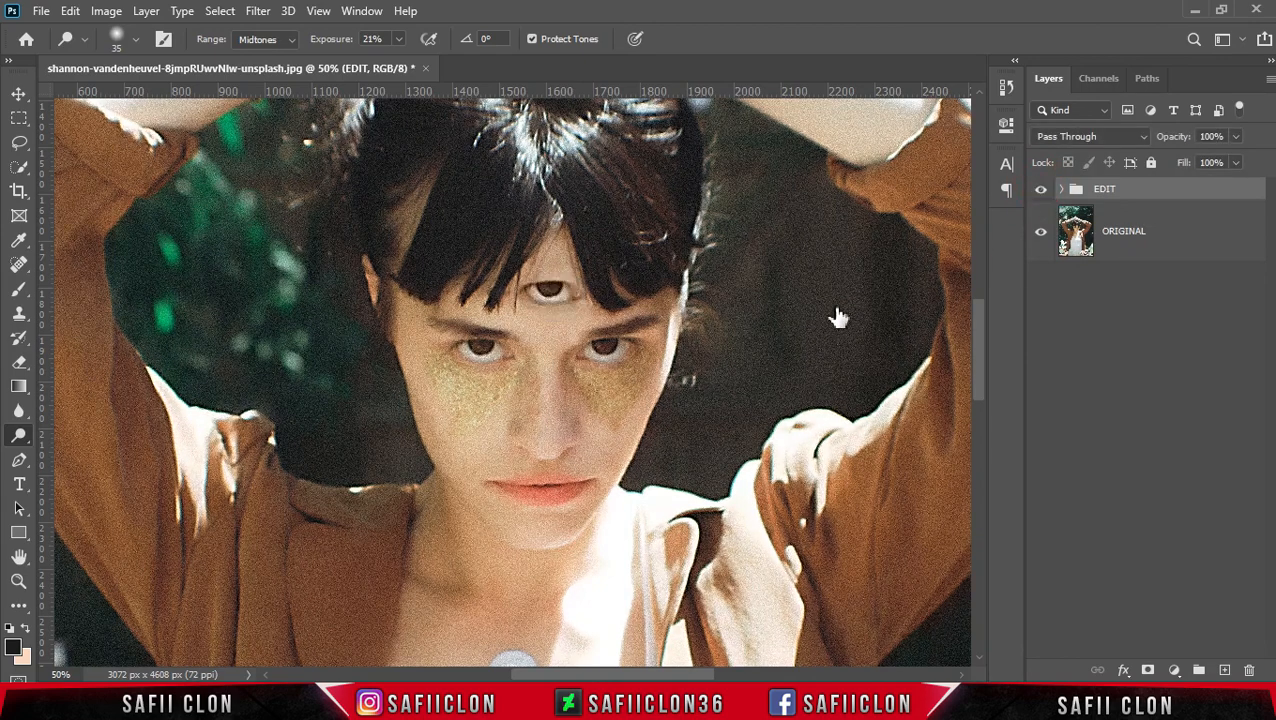
pyautogui.scroll(1, 810, 325)
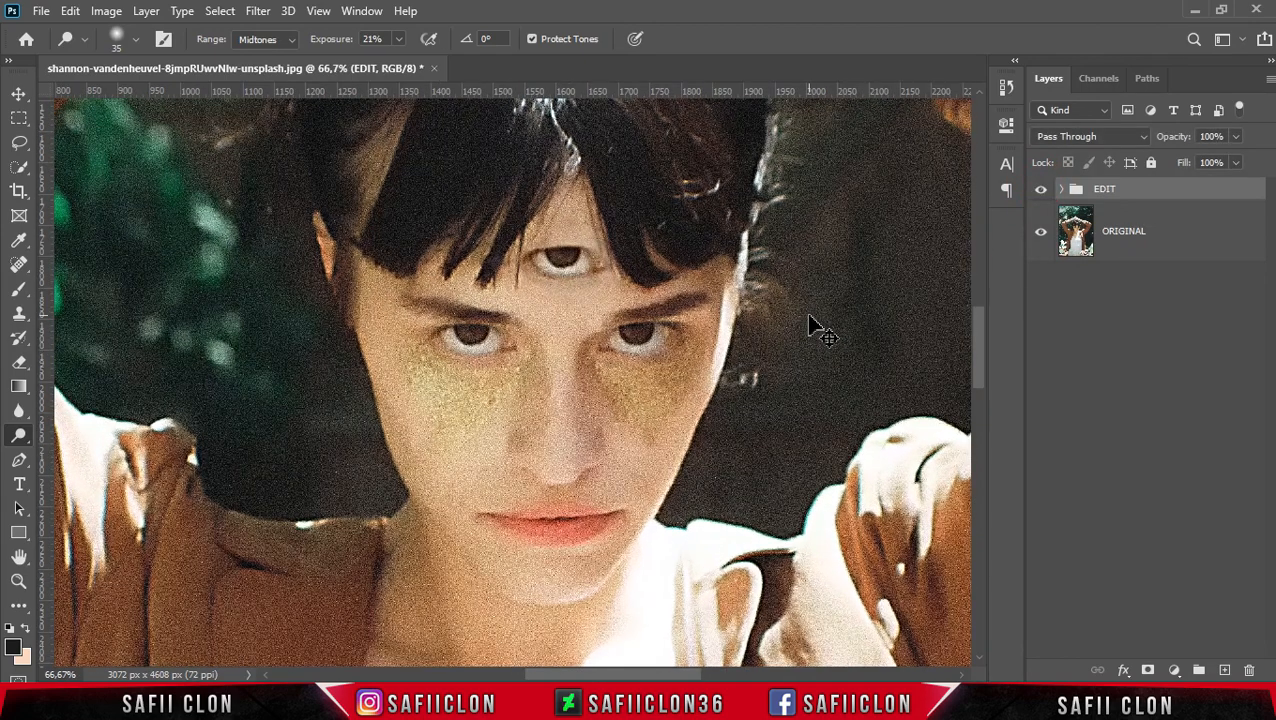
pyautogui.scroll(-2, 810, 325)
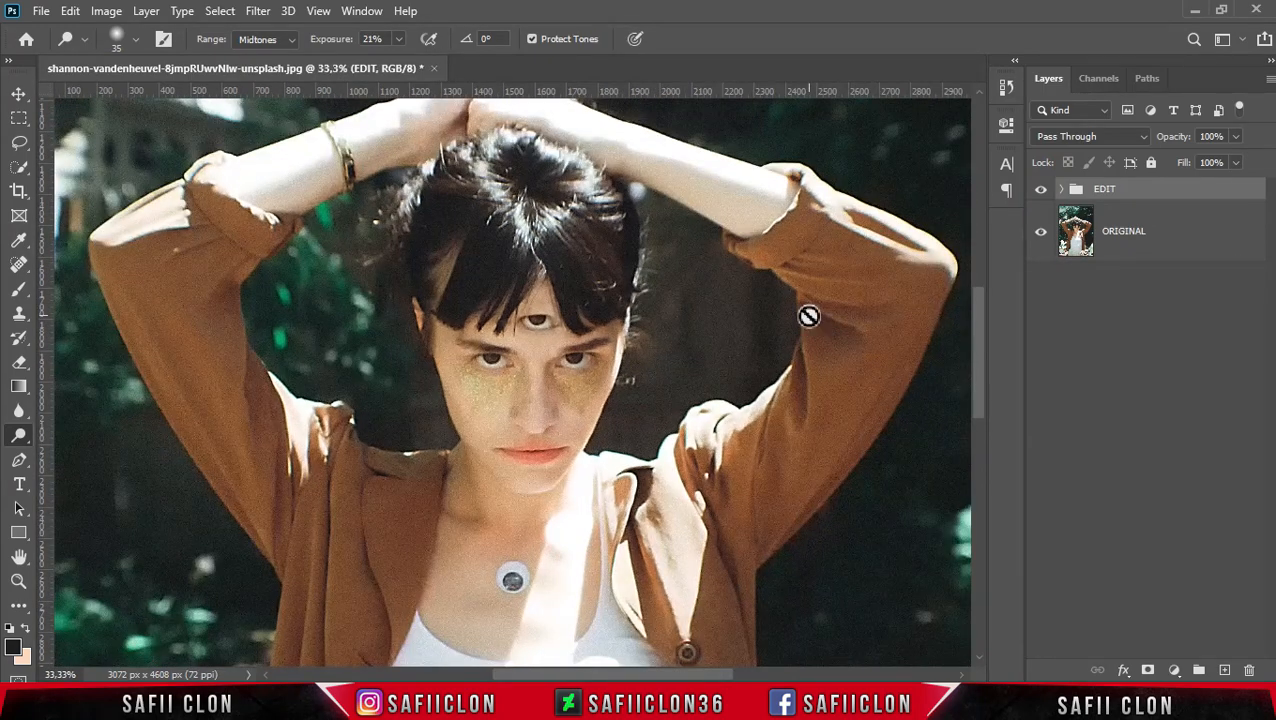
pyautogui.click(1041, 190)
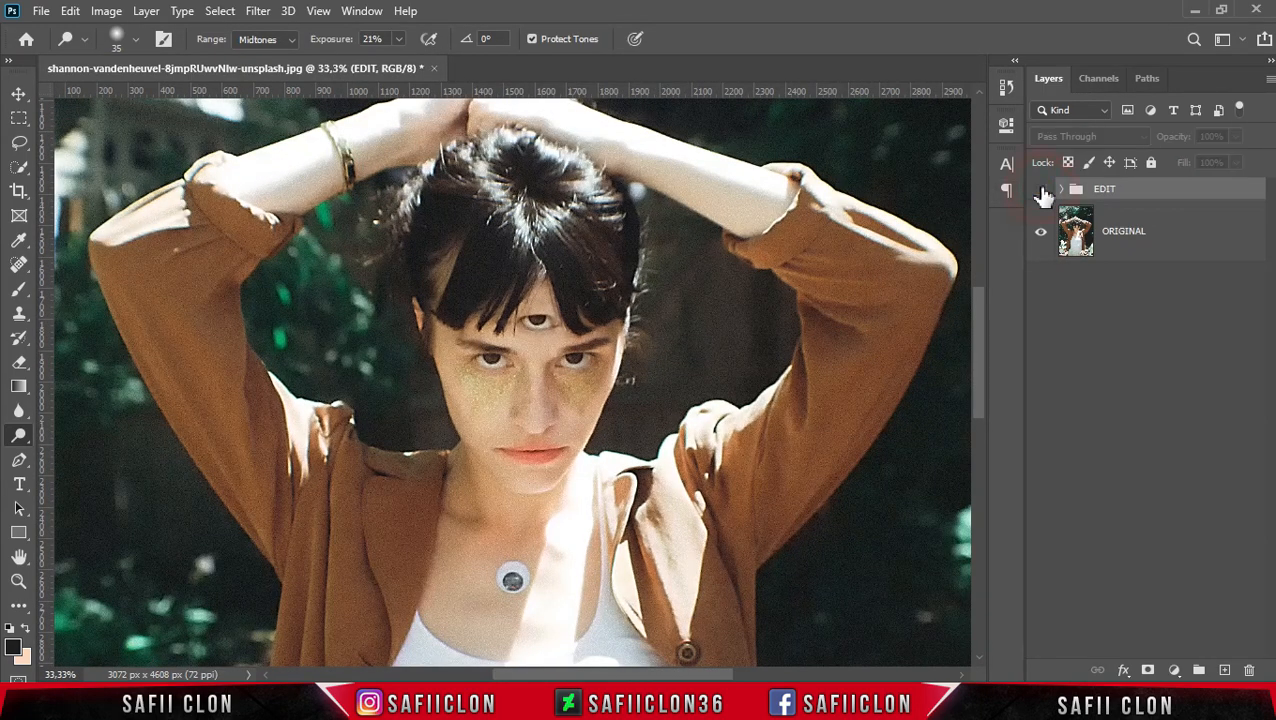
pyautogui.click(1041, 190)
pyautogui.click(1041, 190)
pyautogui.click(1041, 190)
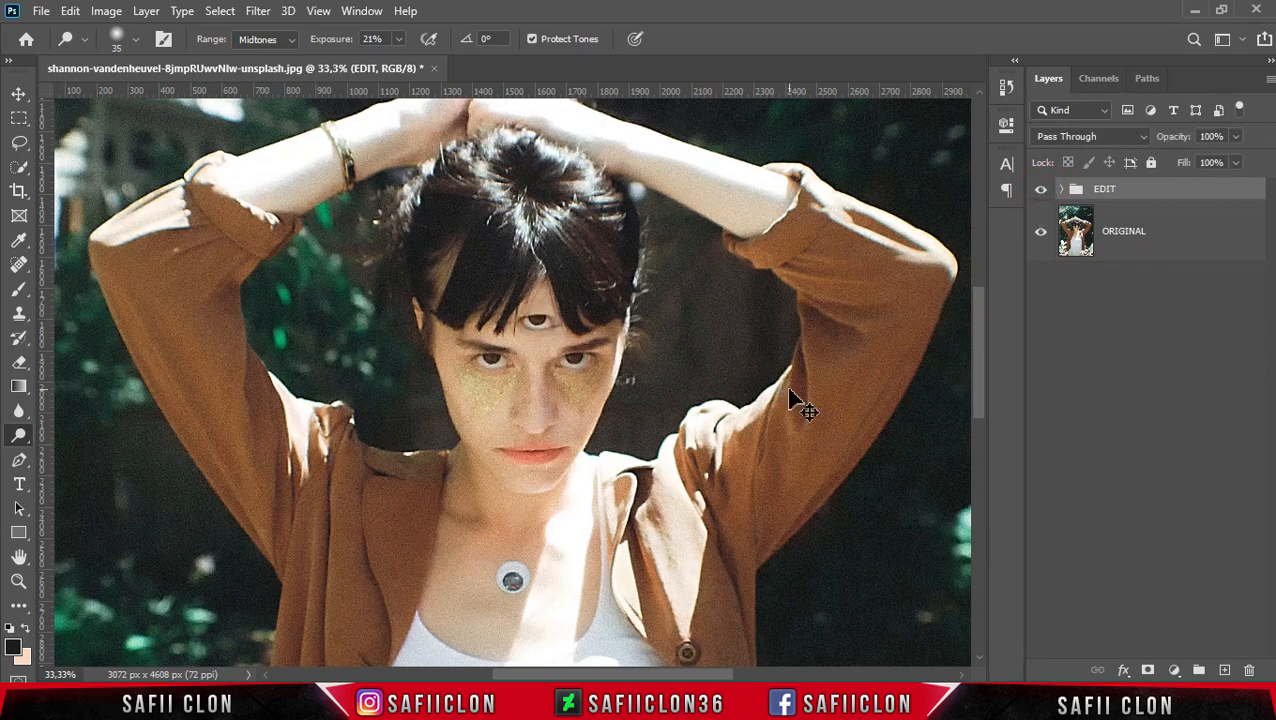
pyautogui.hotkey('ctrl', '-')
pyautogui.hotkey('ctrl', '-')
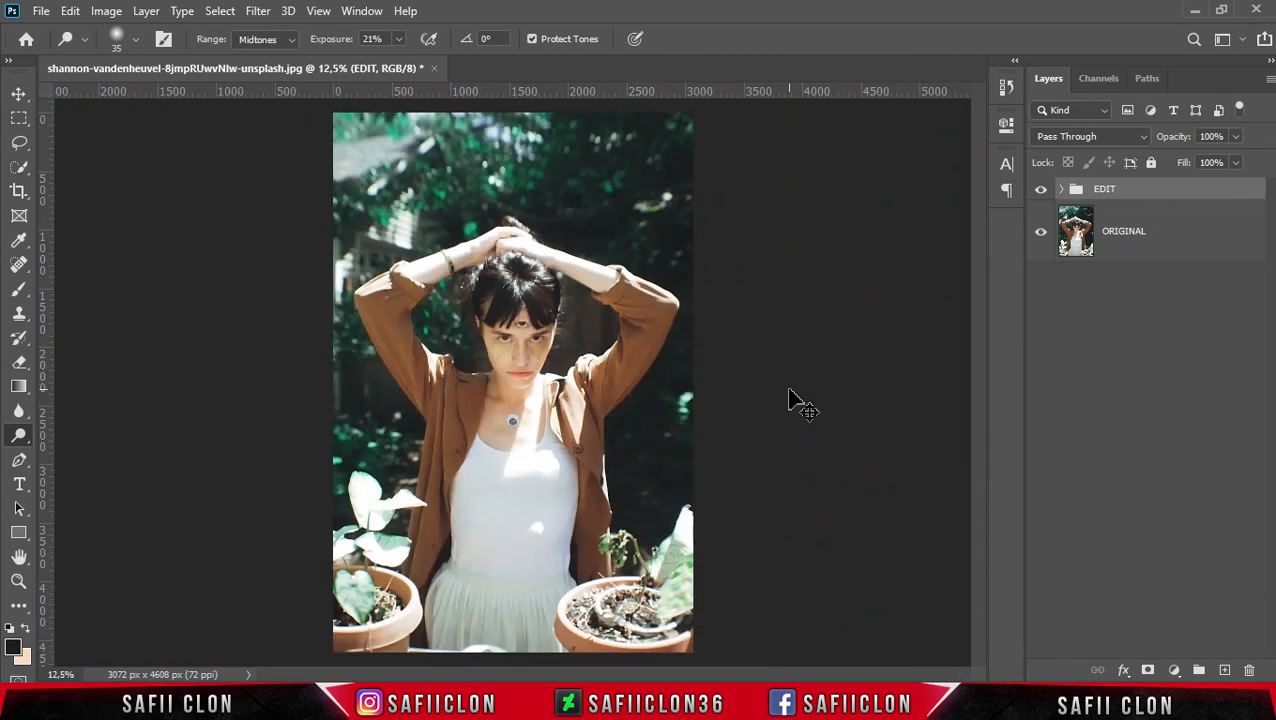
pyautogui.hotkey('ctrl', '-')
pyautogui.hotkey('ctrl', '+')
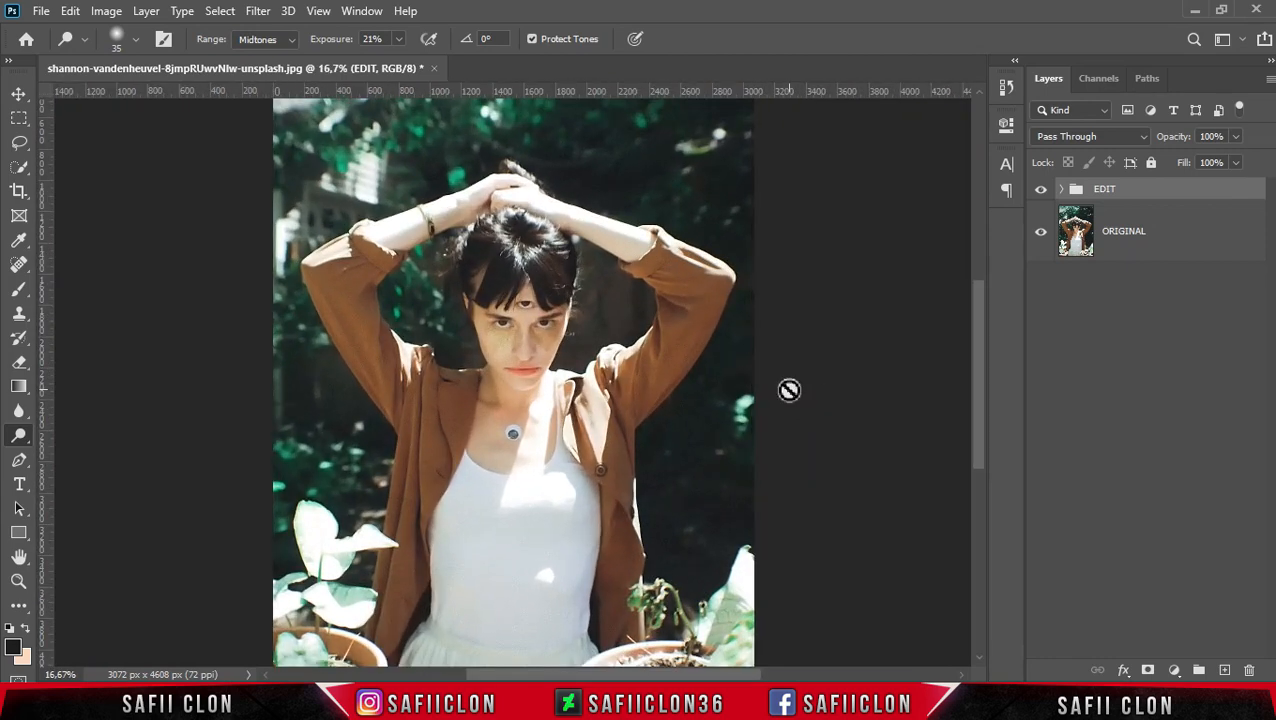